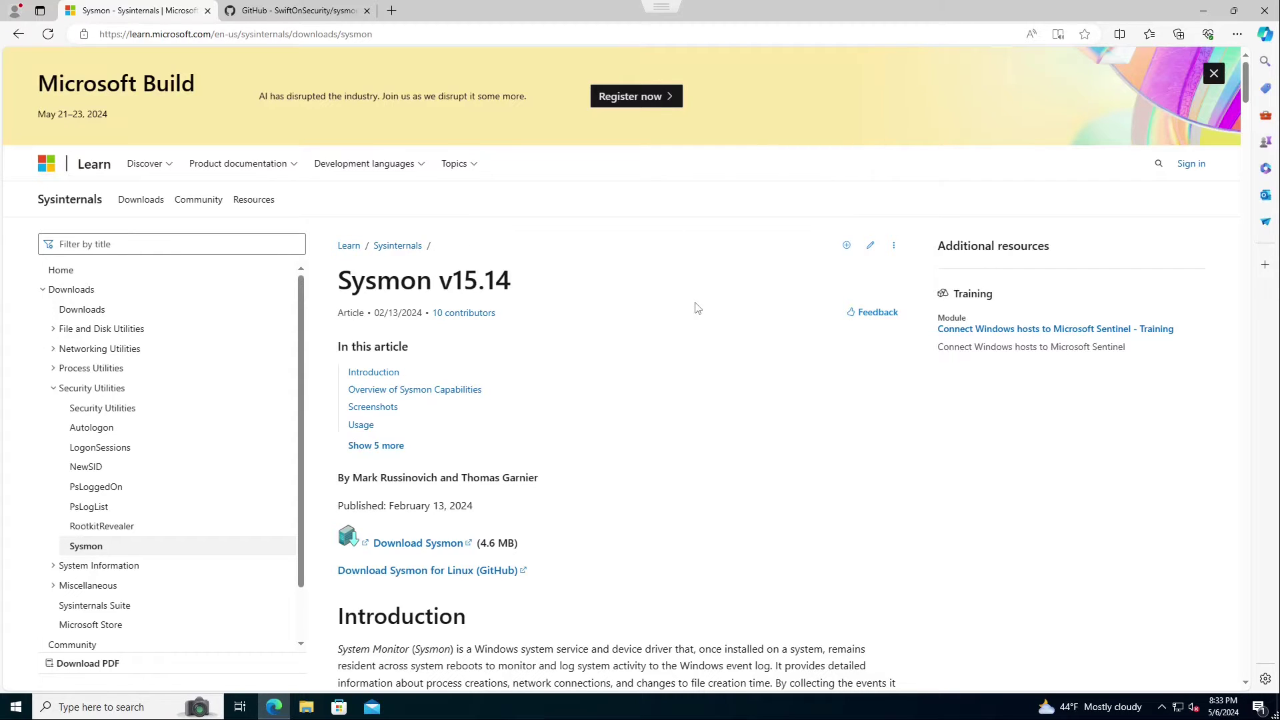
# Skim the Sysmon v15.14 article's Usage and Examples sections, then bring up the Microsoft Store
pyautogui.scroll(-6, 697, 308)
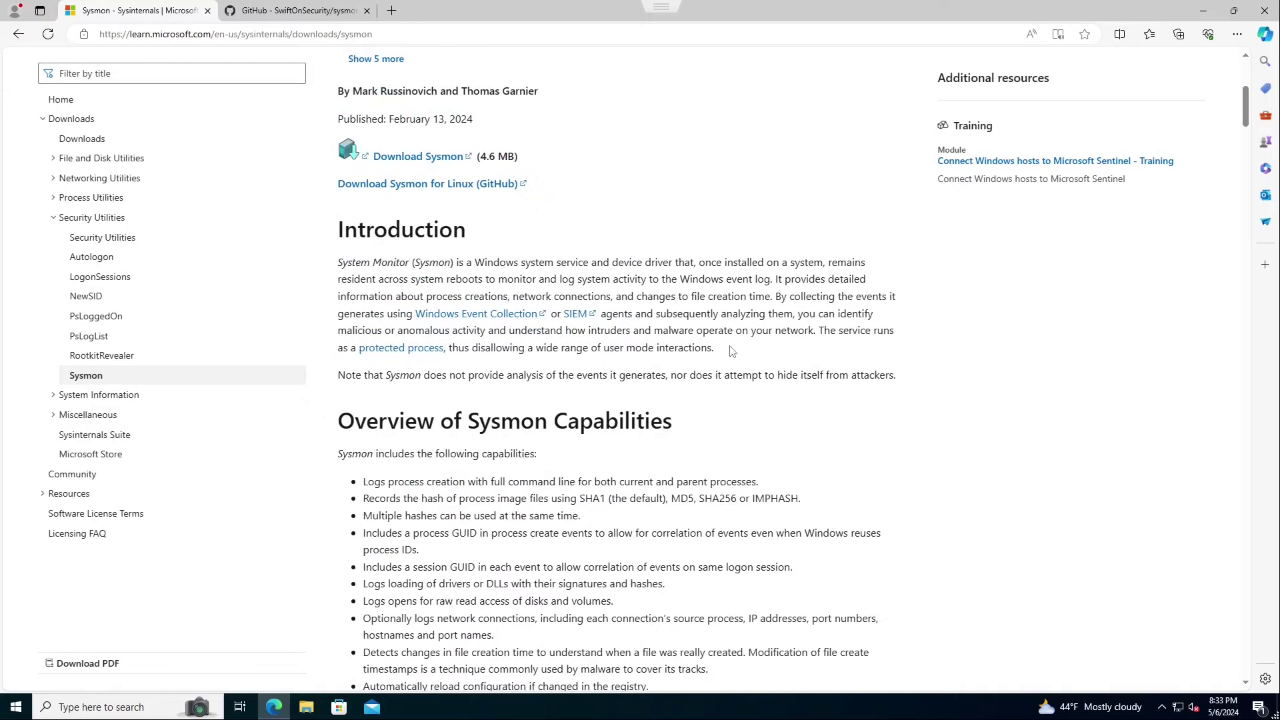
pyautogui.scroll(-8, 730, 357)
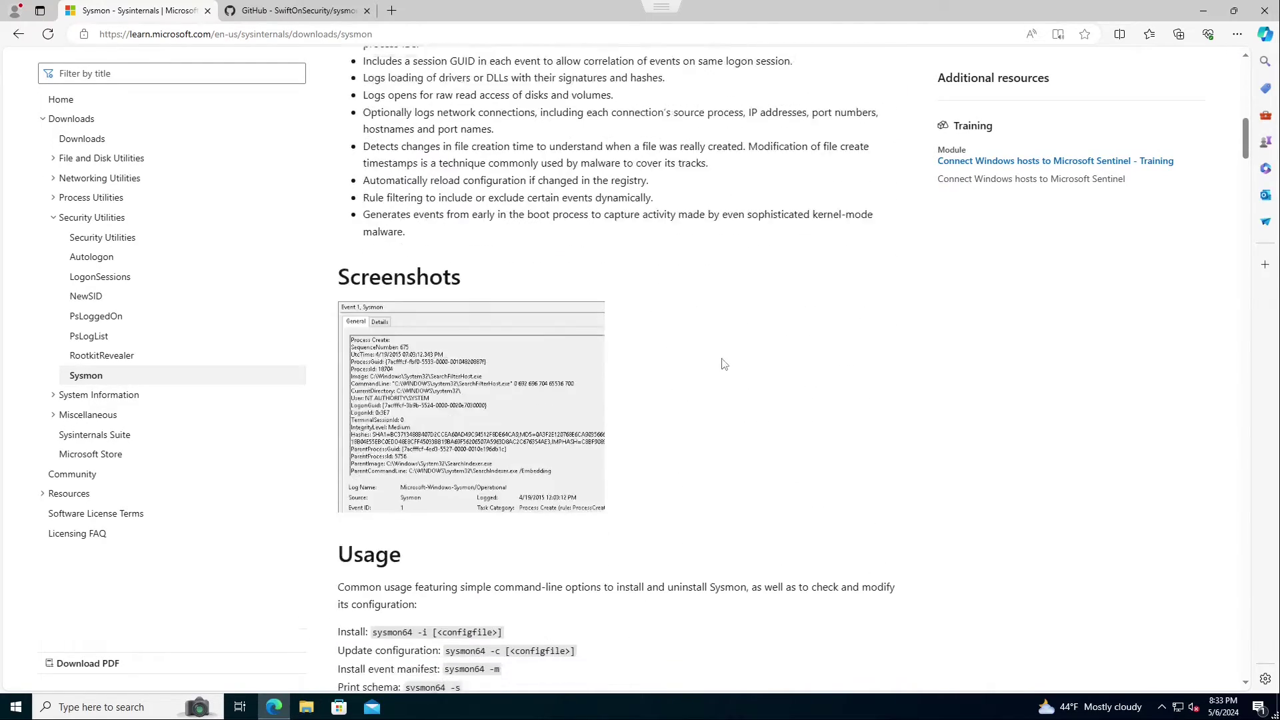
pyautogui.scroll(-12, 725, 364)
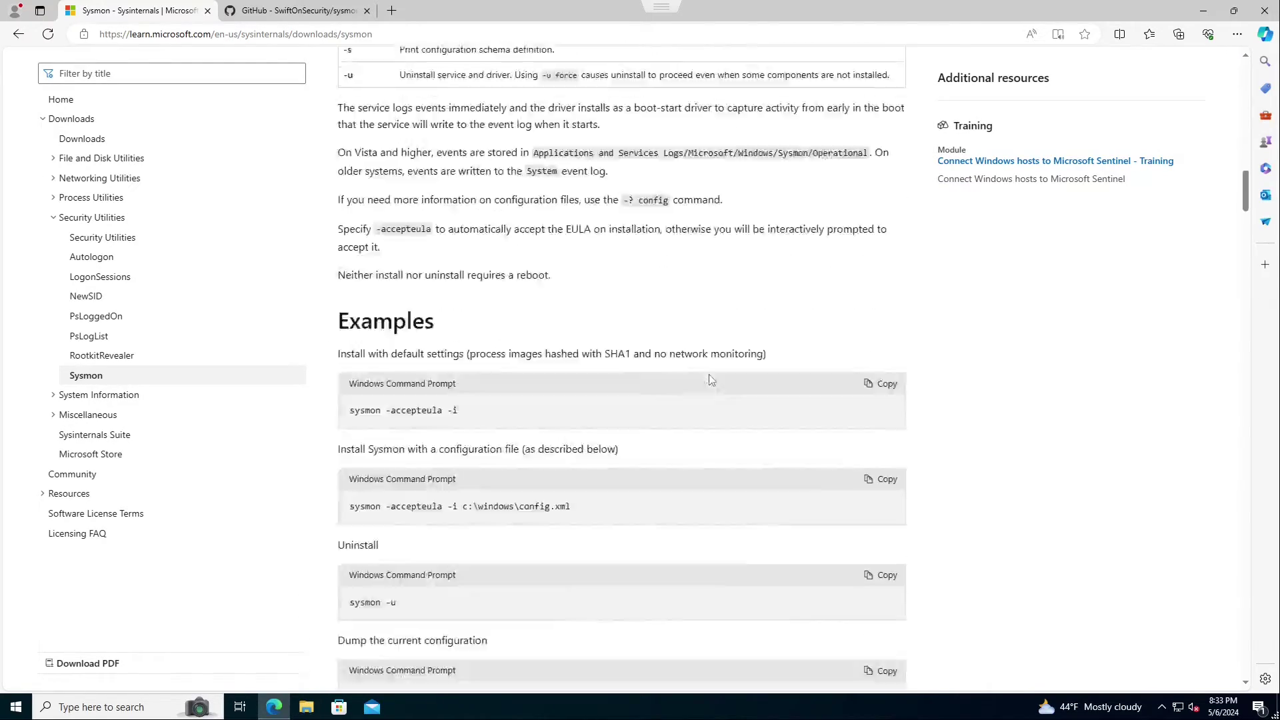
pyautogui.scroll(-2, 712, 380)
pyautogui.scroll(9, 711, 381)
pyautogui.scroll(18, 711, 380)
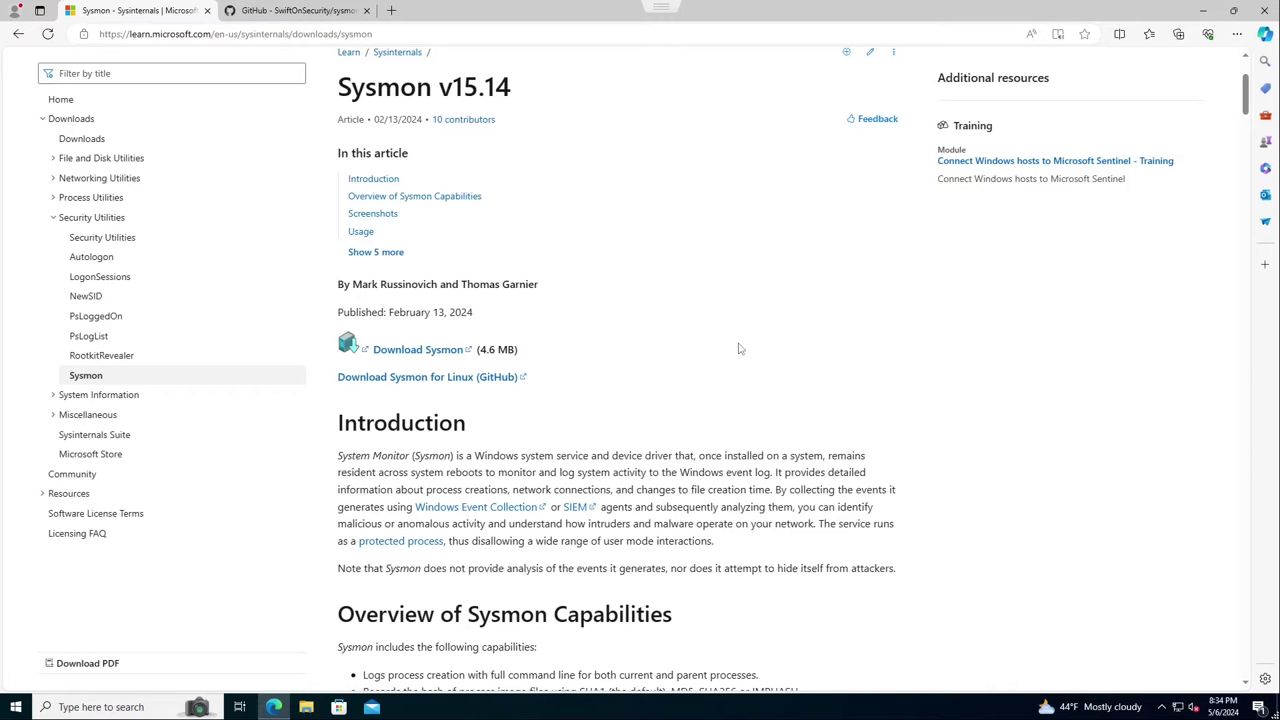
pyautogui.scroll(3, 731, 360)
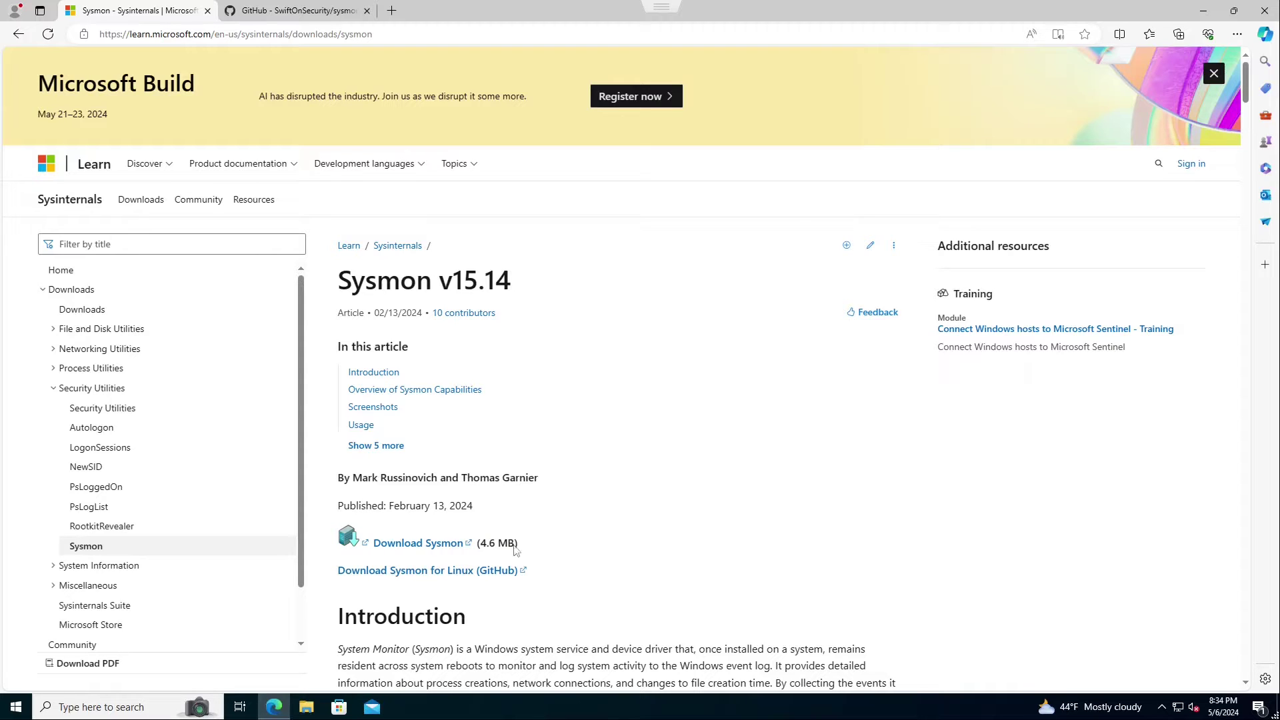
pyautogui.click(340, 709)
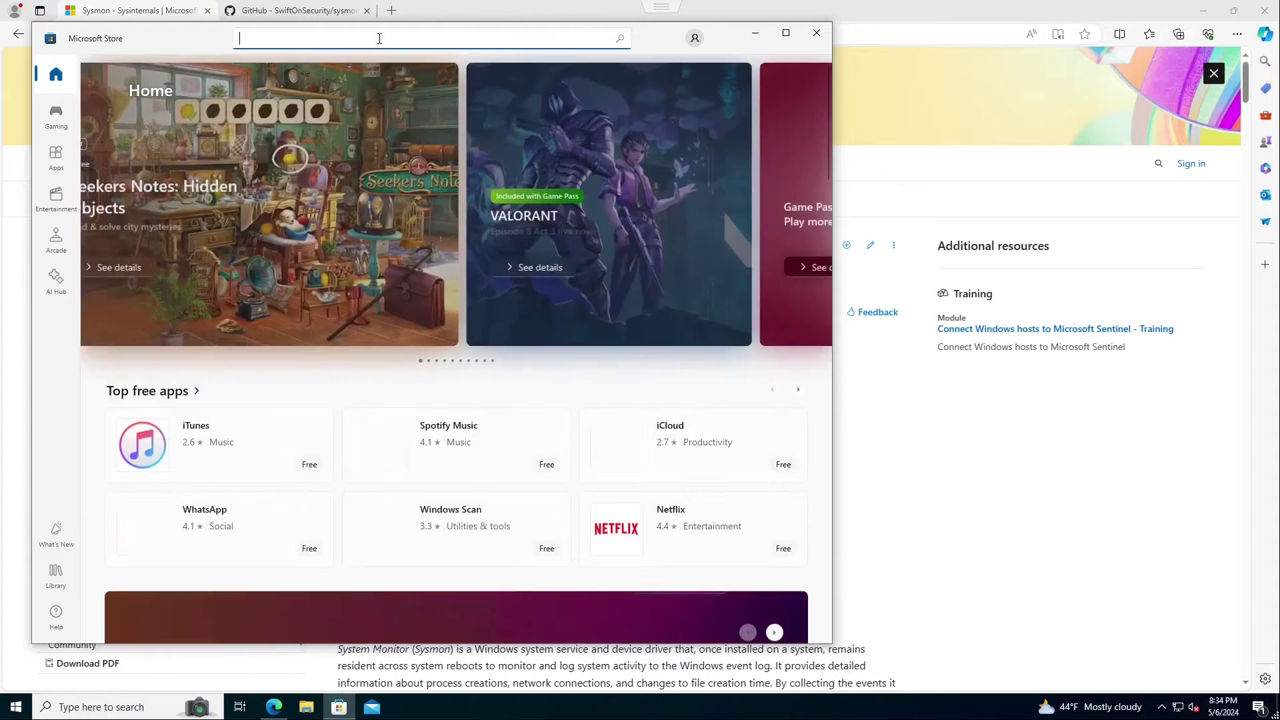
# Search the Store for 'sysmon' and get the Sysinternals Suite
pyautogui.click(493, 41)
pyautogui.write('sysmon')
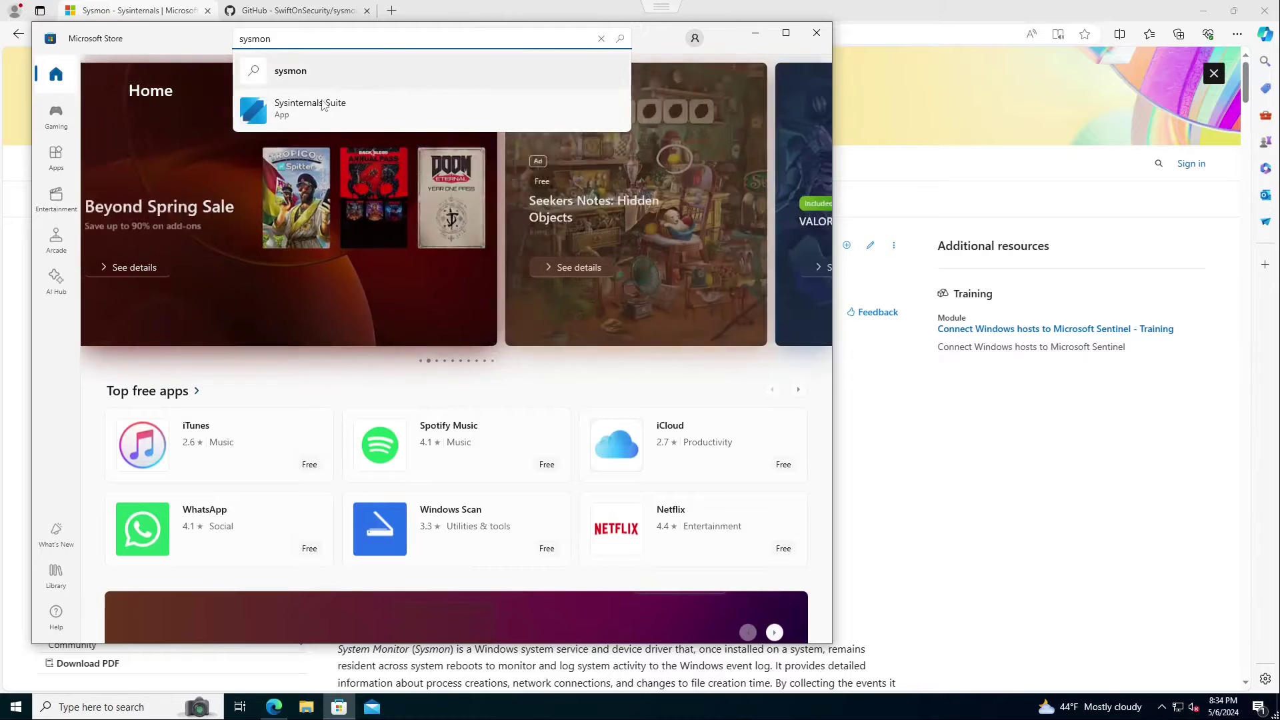
pyautogui.click(315, 107)
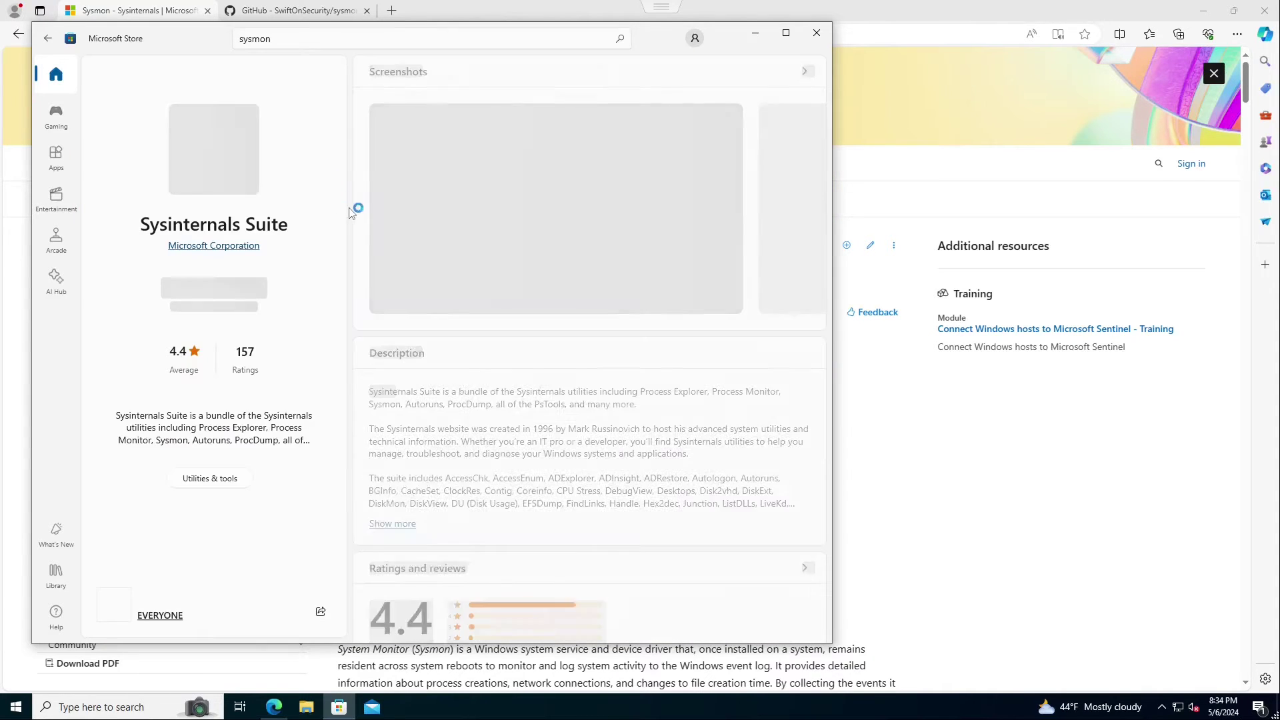
pyautogui.click(223, 297)
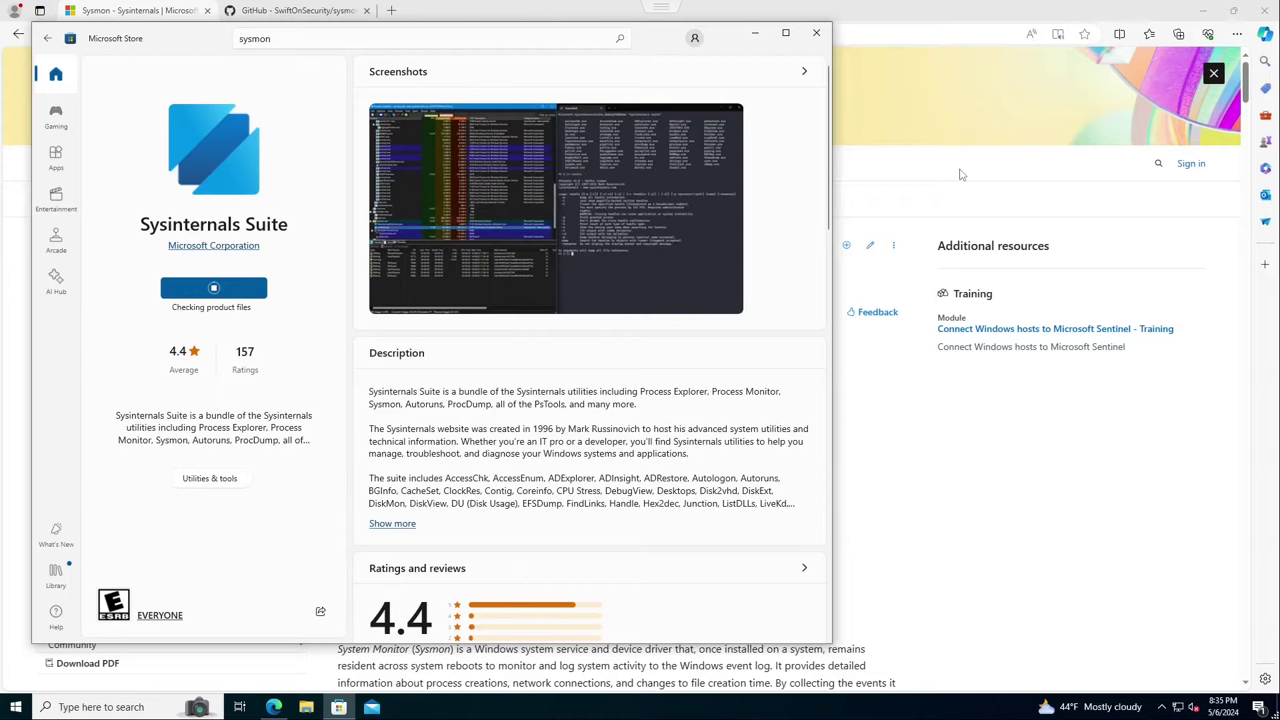
# Skim the sysmon-config README on GitHub and download the repository as sysmon-config-master.zip
pyautogui.click(961, 174)
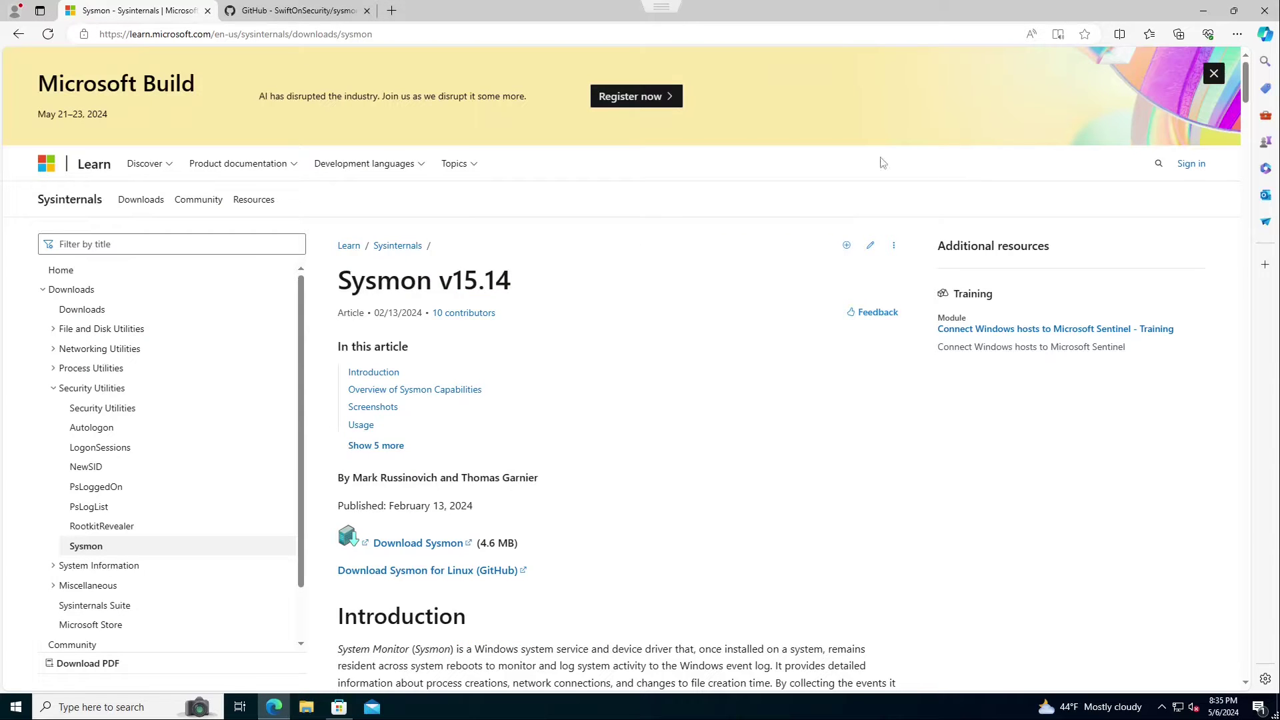
pyautogui.click(298, 11)
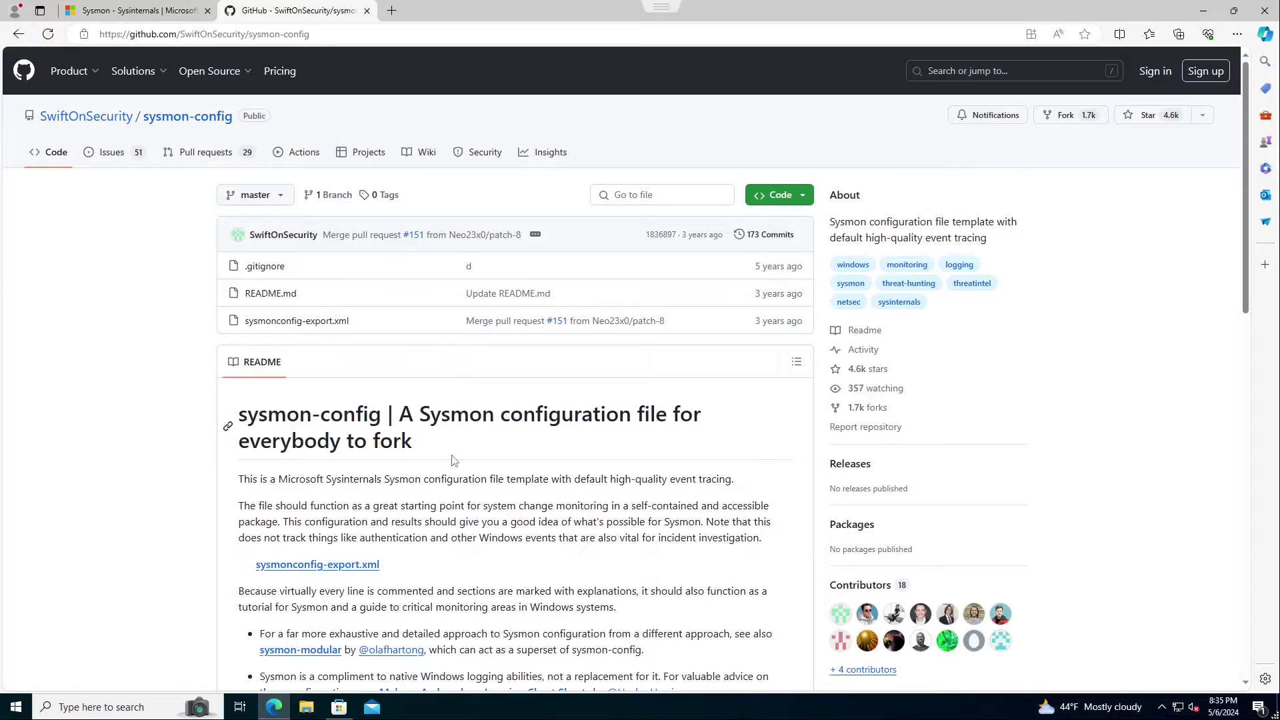
pyautogui.scroll(-1, 453, 460)
pyautogui.scroll(-5, 453, 461)
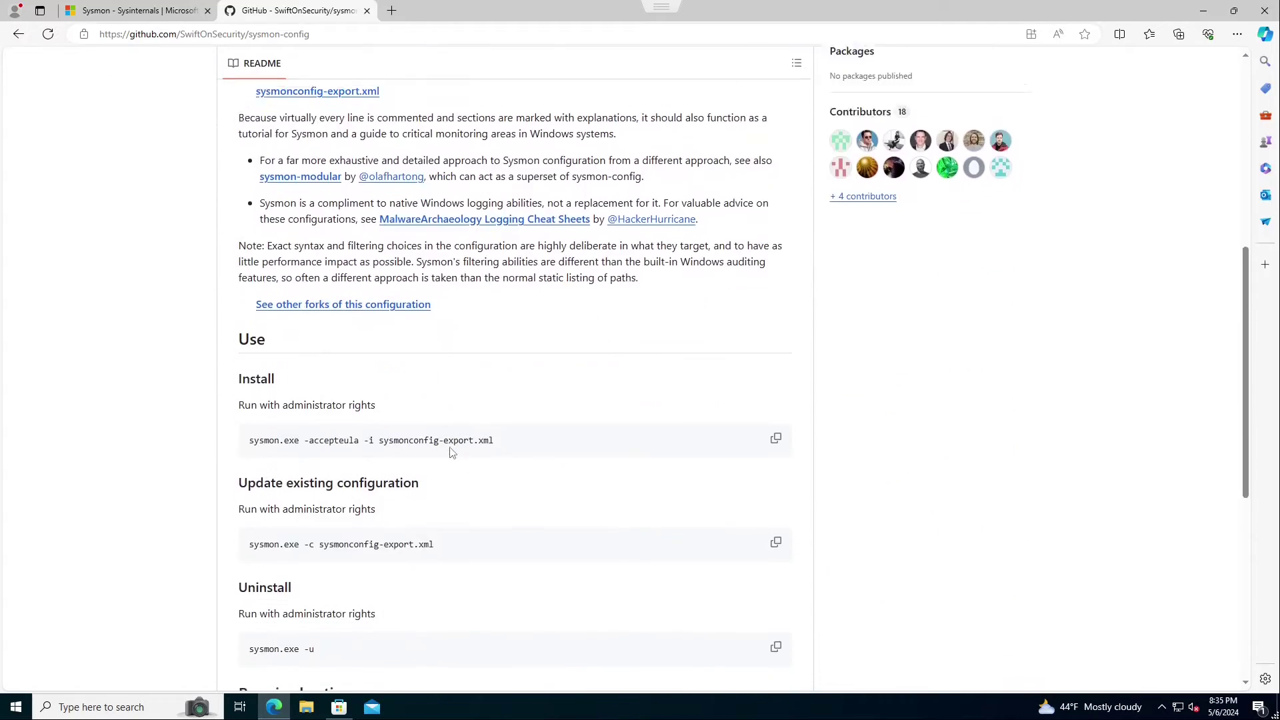
pyautogui.scroll(6, 454, 444)
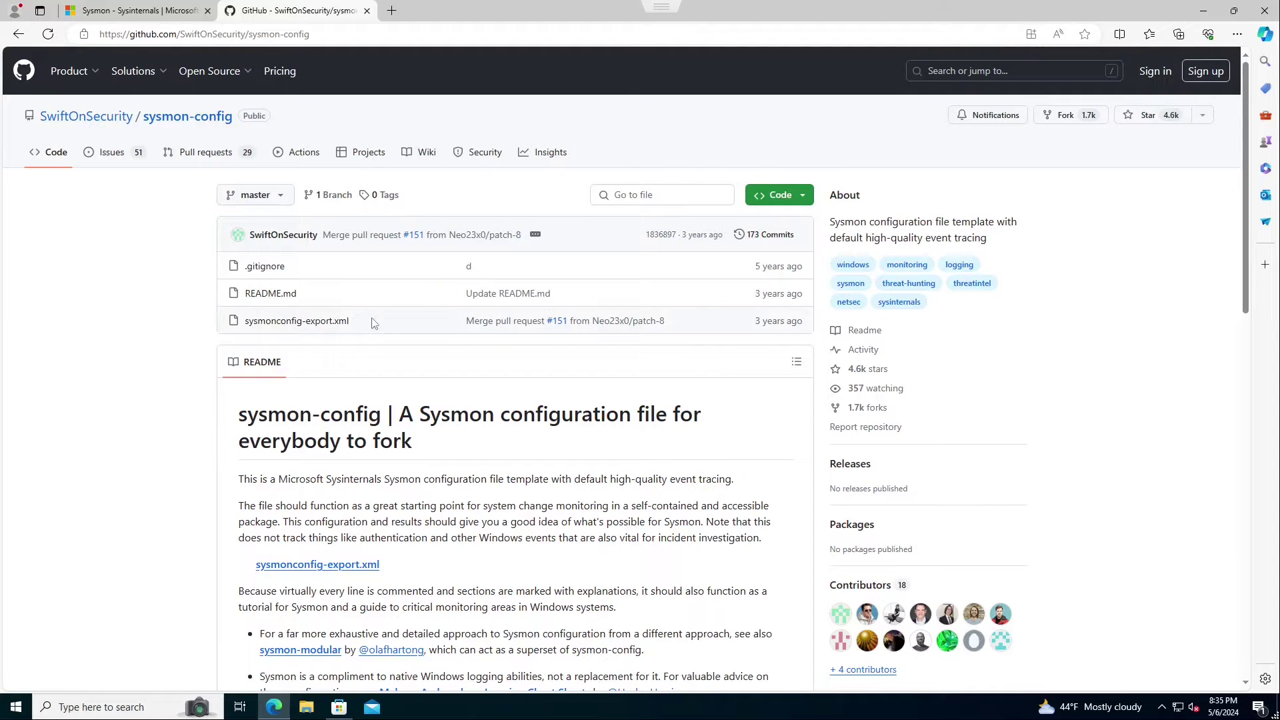
pyautogui.click(803, 204)
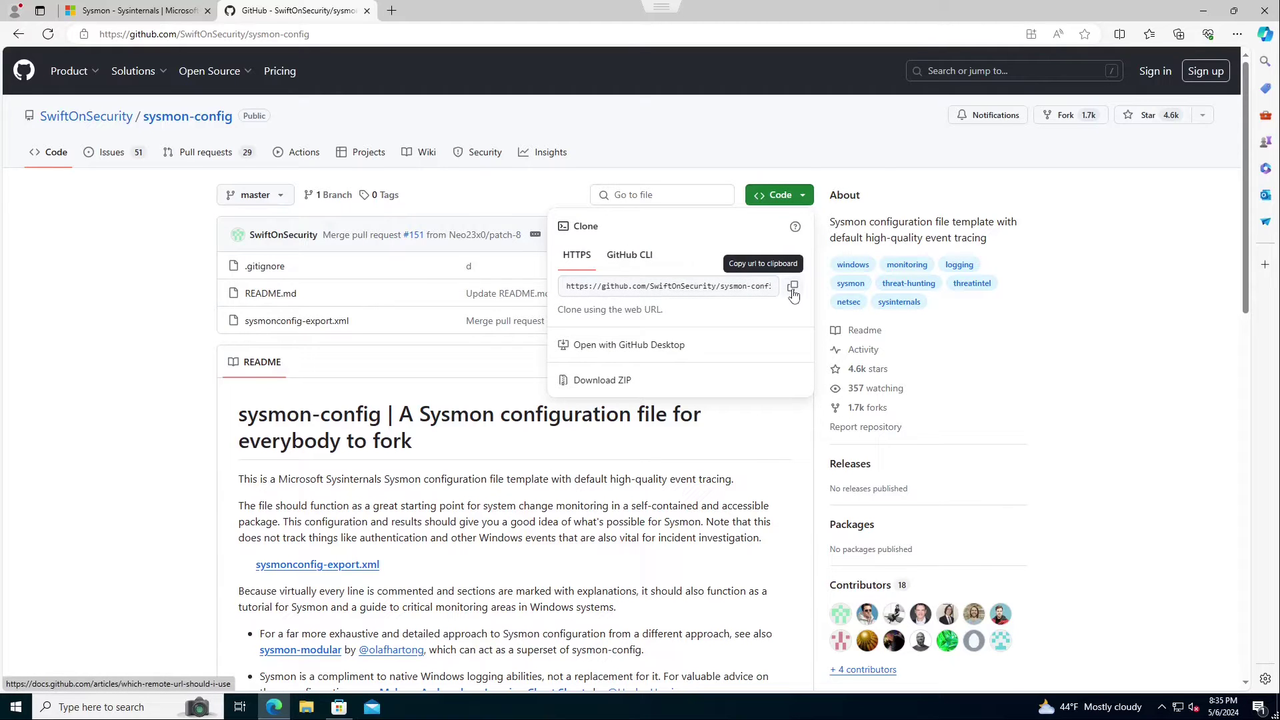
pyautogui.click(620, 380)
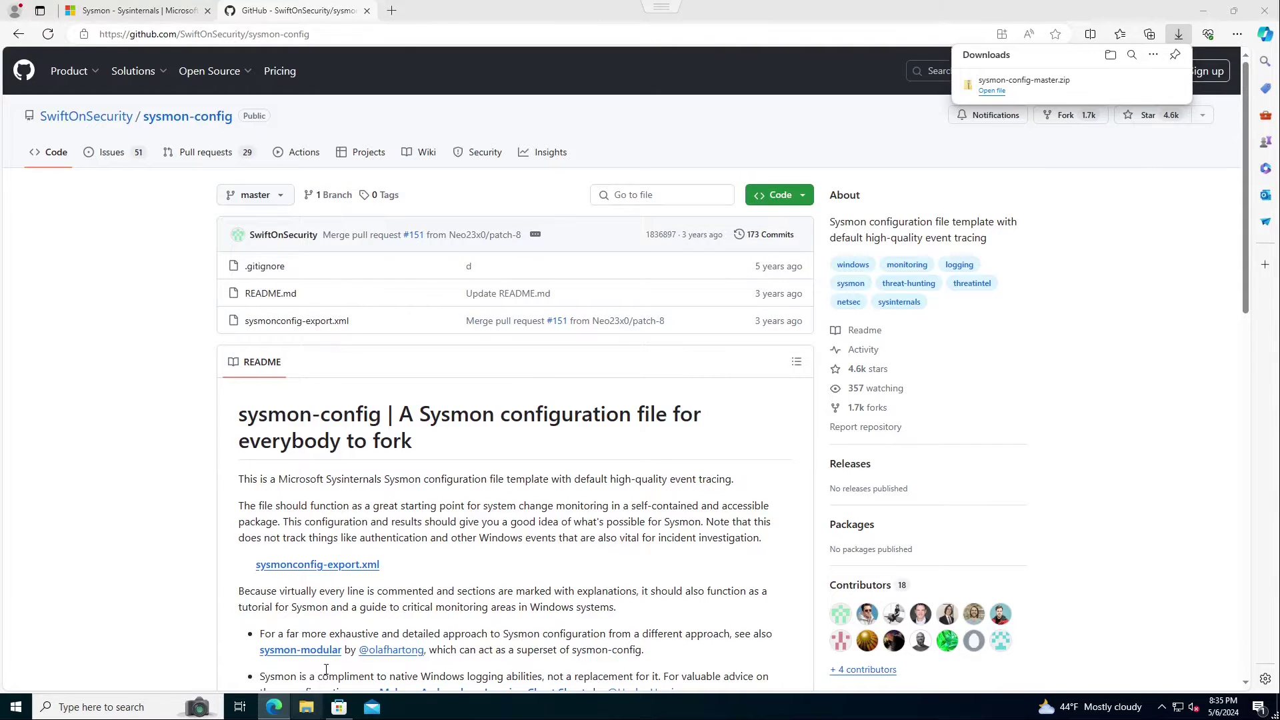
# Browse Downloads into sysmon-config-master.zip and open its sysmonconfig-export file
pyautogui.press('super+e')
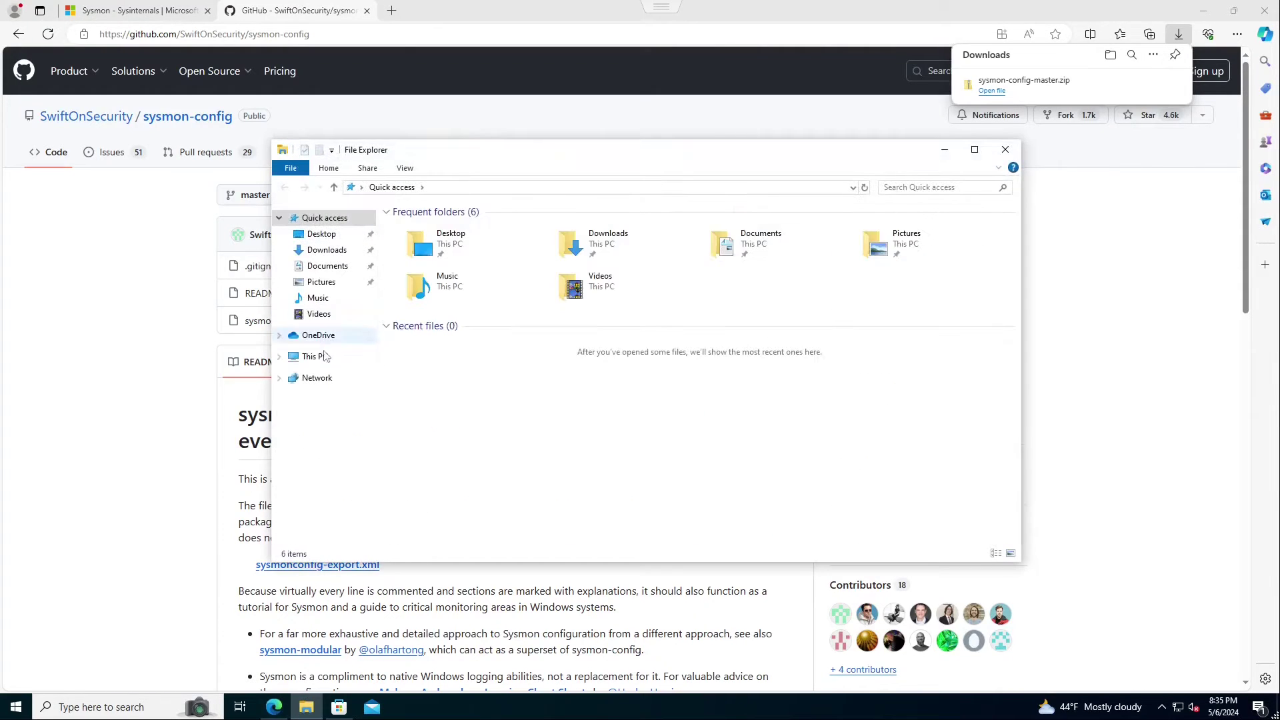
pyautogui.click(327, 249)
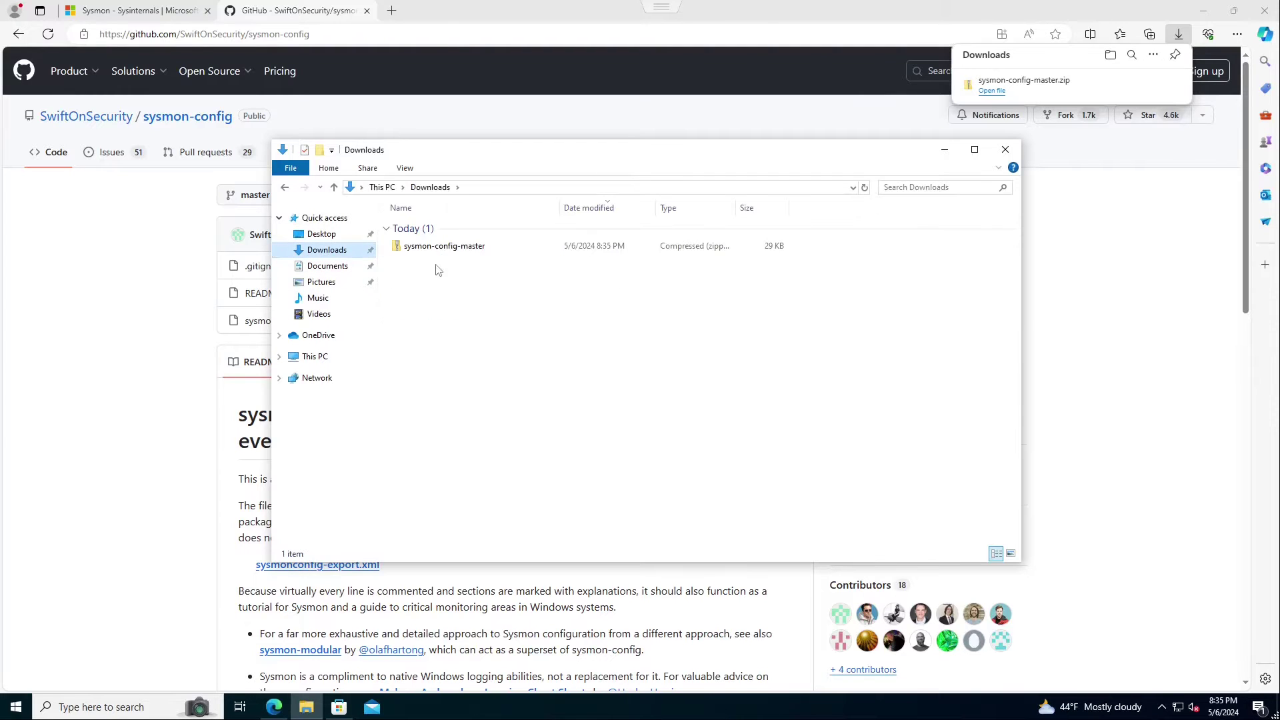
pyautogui.doubleClick(457, 247)
pyautogui.doubleClick(457, 231)
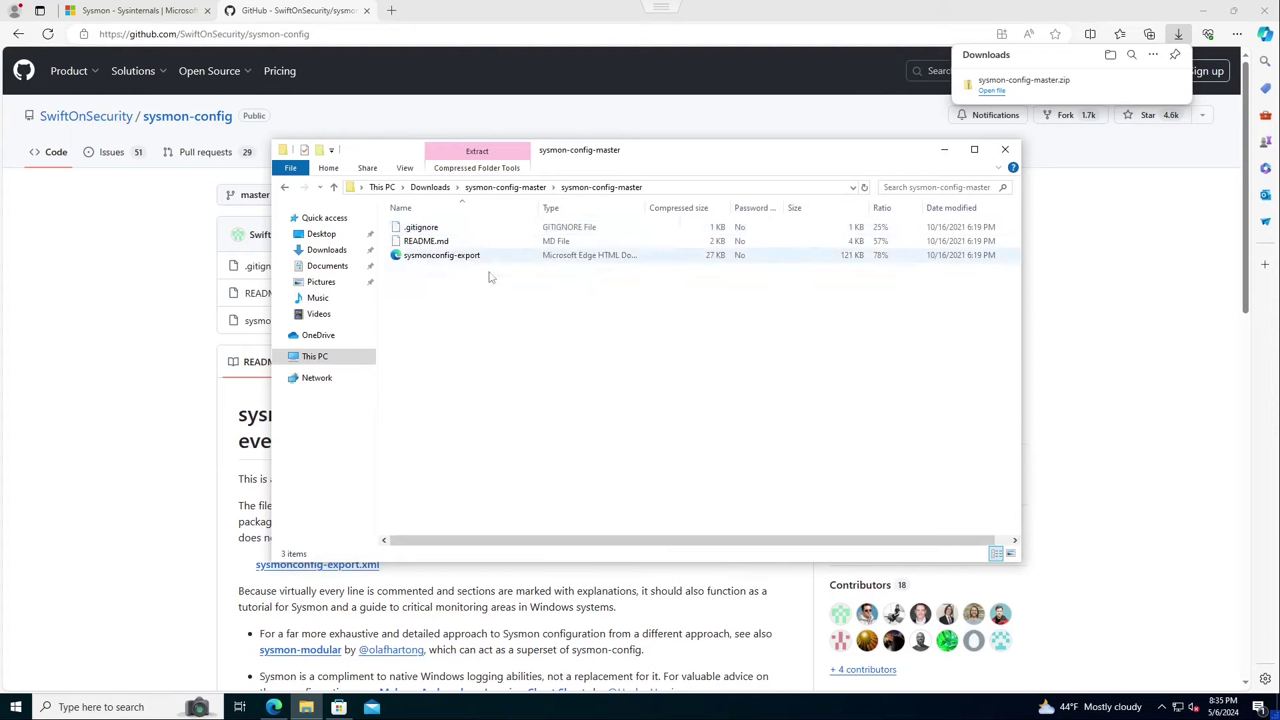
pyautogui.doubleClick(427, 258)
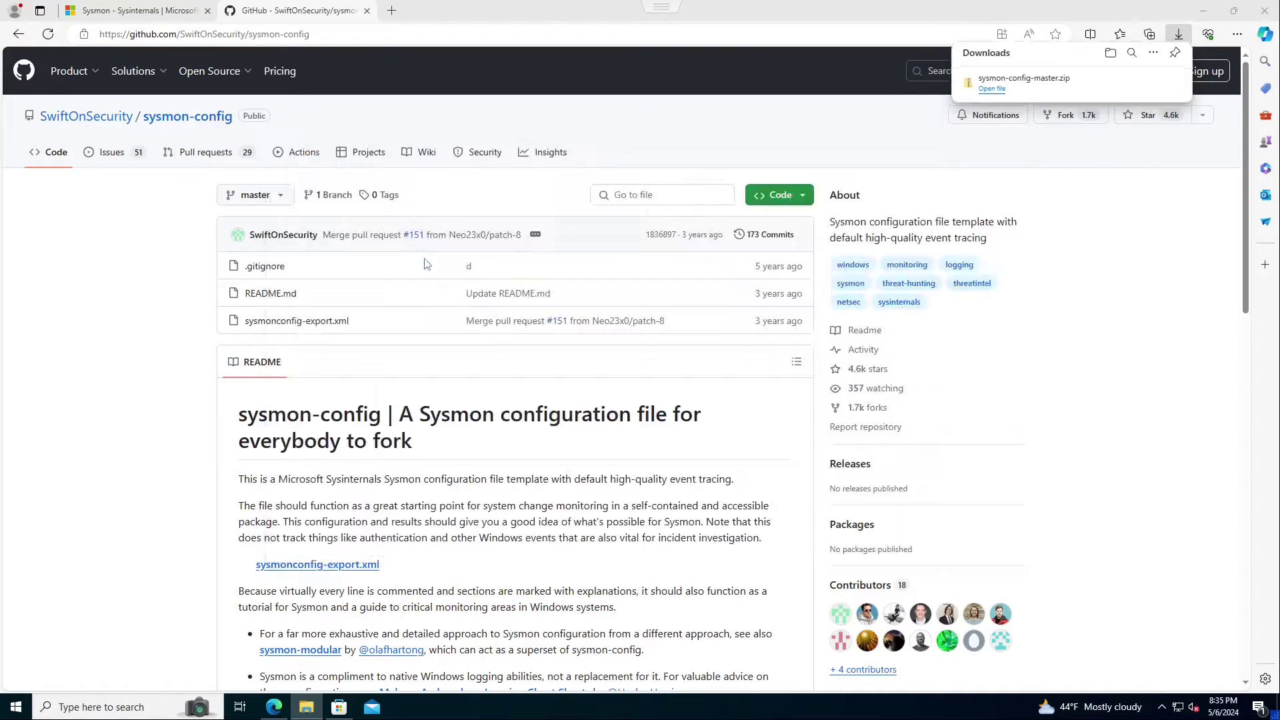
# Look through the sysmonconfig-export.xml rules in Edge, then close that tab
pyautogui.scroll(-15, 233, 392)
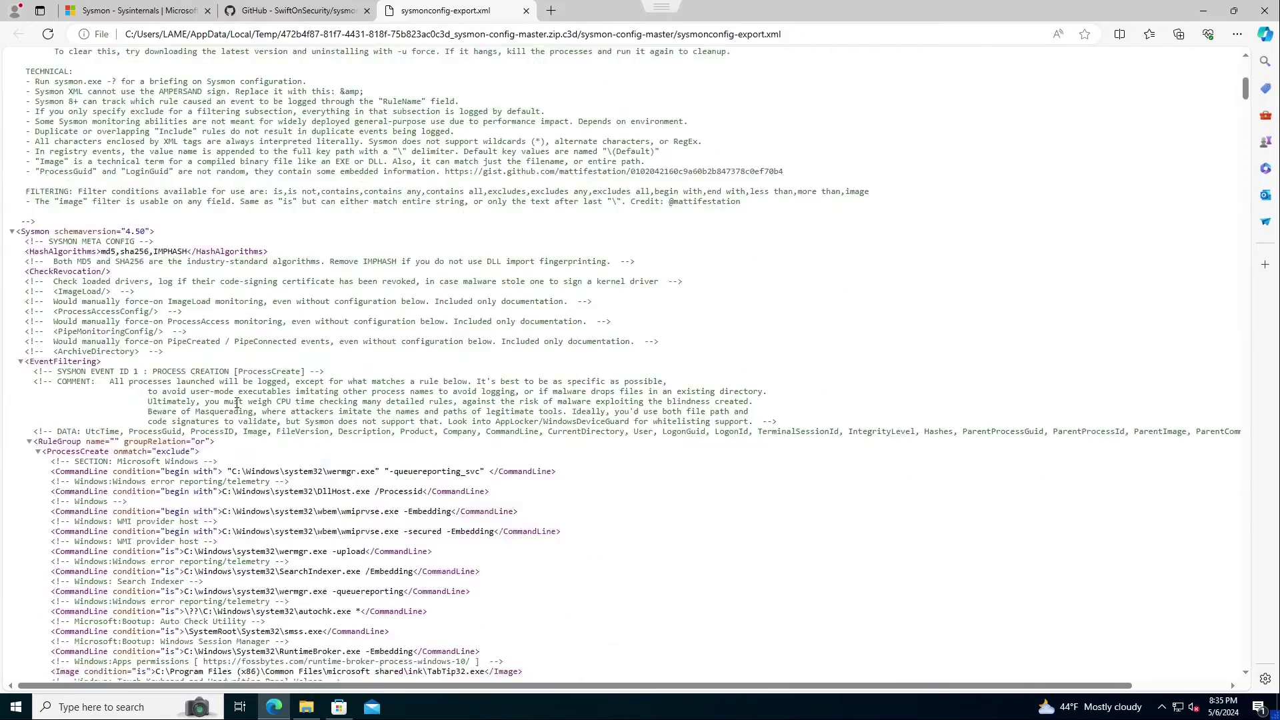
pyautogui.scroll(4, 167, 363)
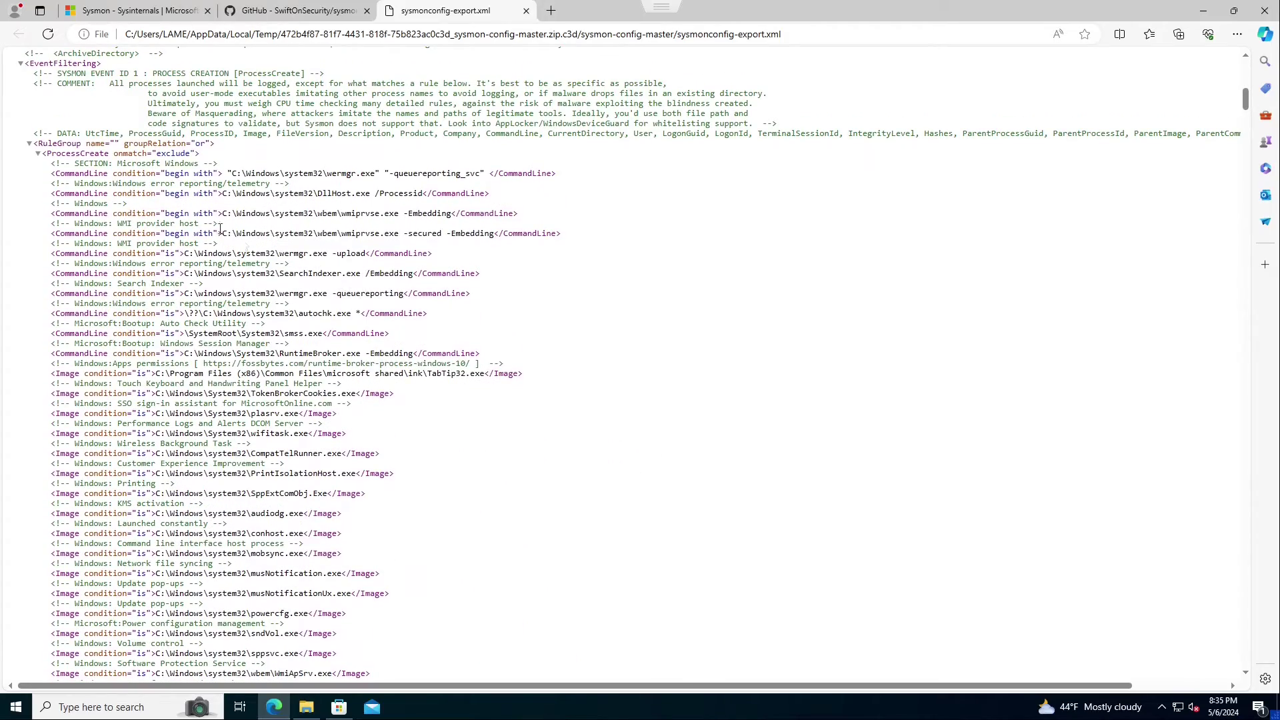
pyautogui.scroll(-20, 124, 181)
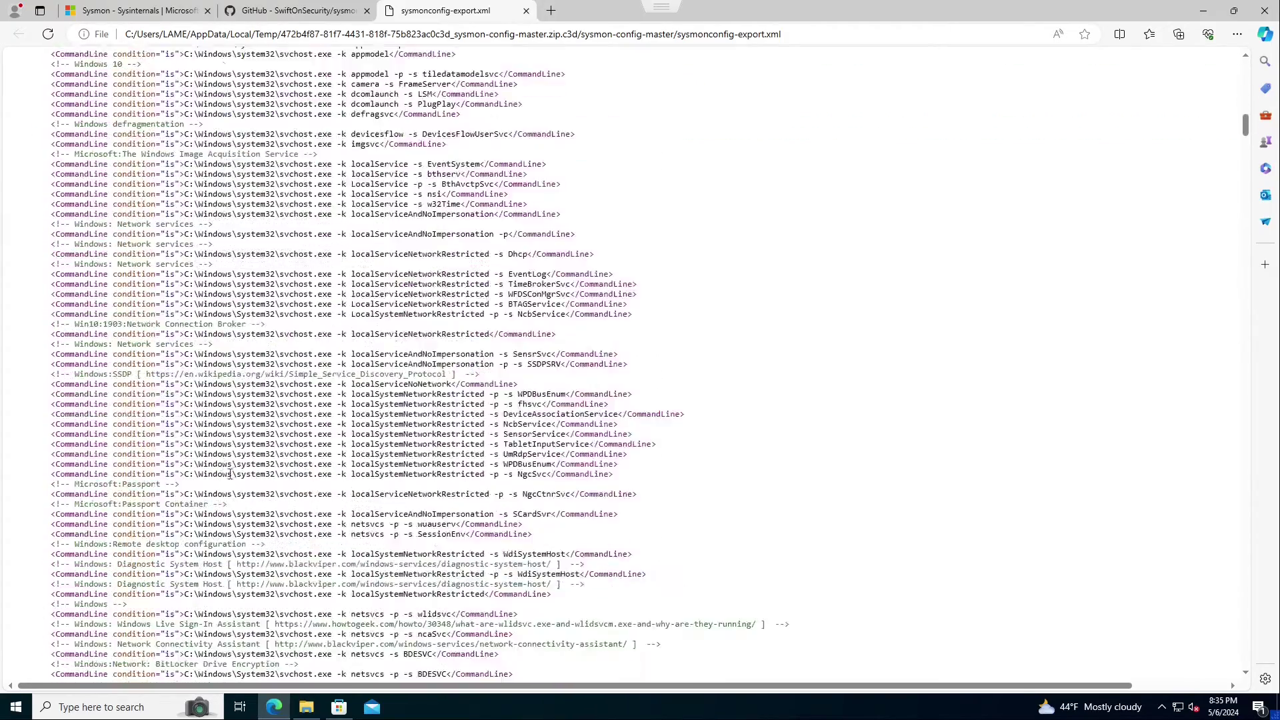
pyautogui.scroll(-20, 290, 457)
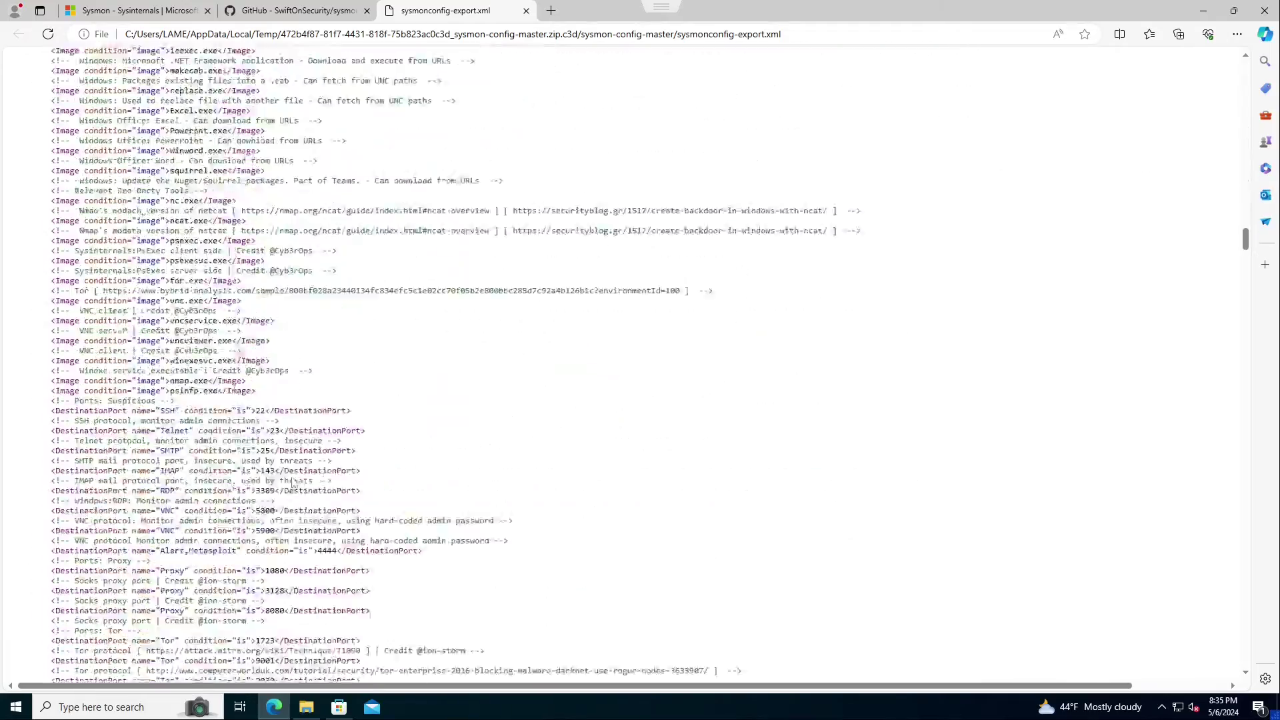
pyautogui.scroll(-20, 293, 481)
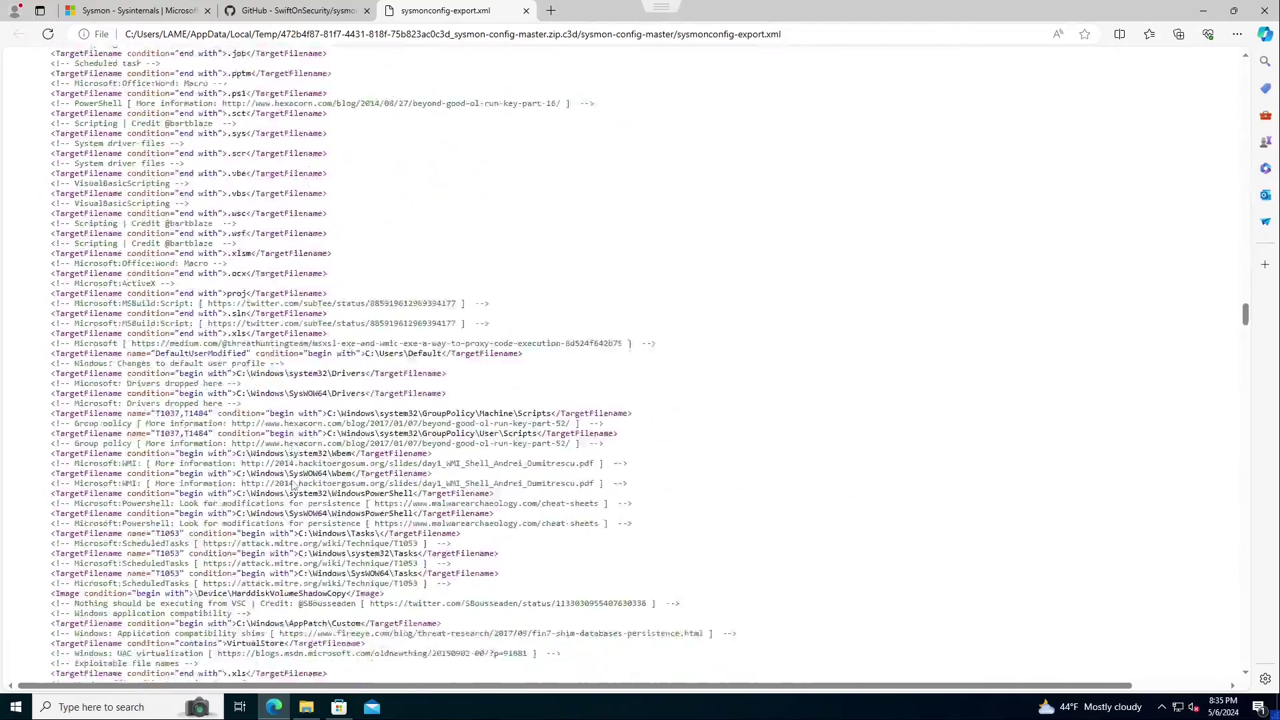
pyautogui.scroll(15, 346, 351)
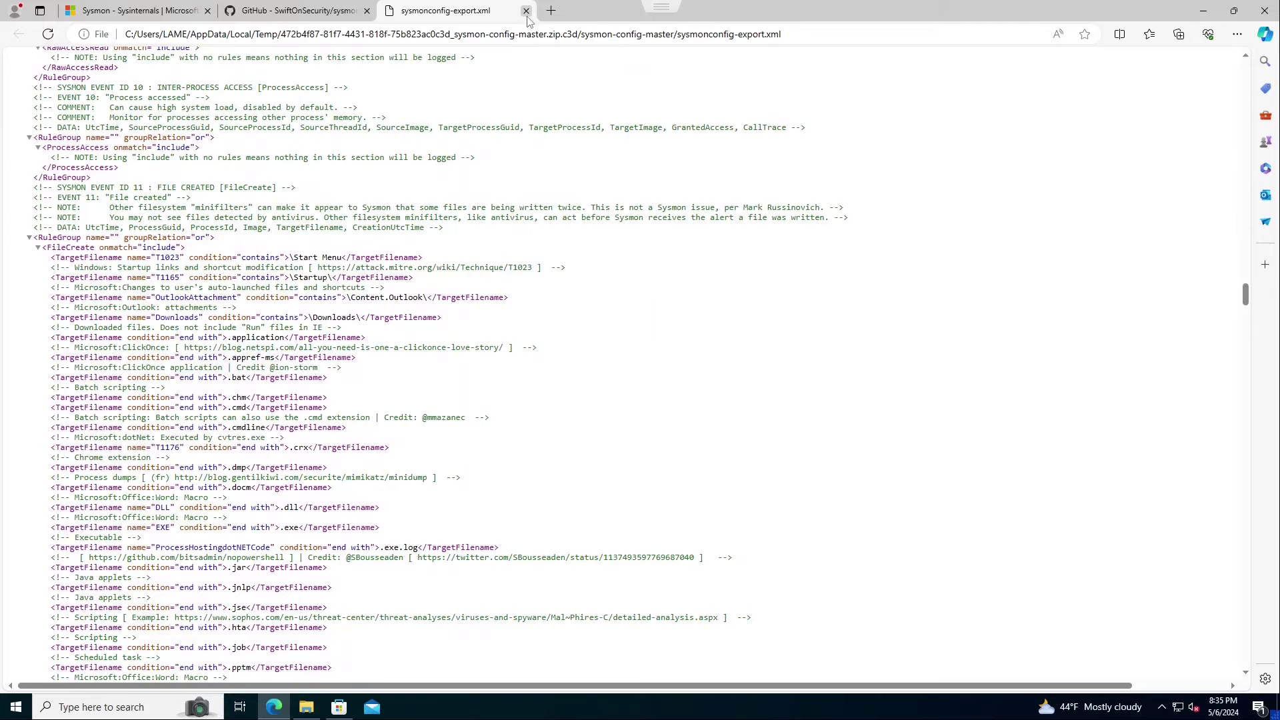
pyautogui.click(526, 10)
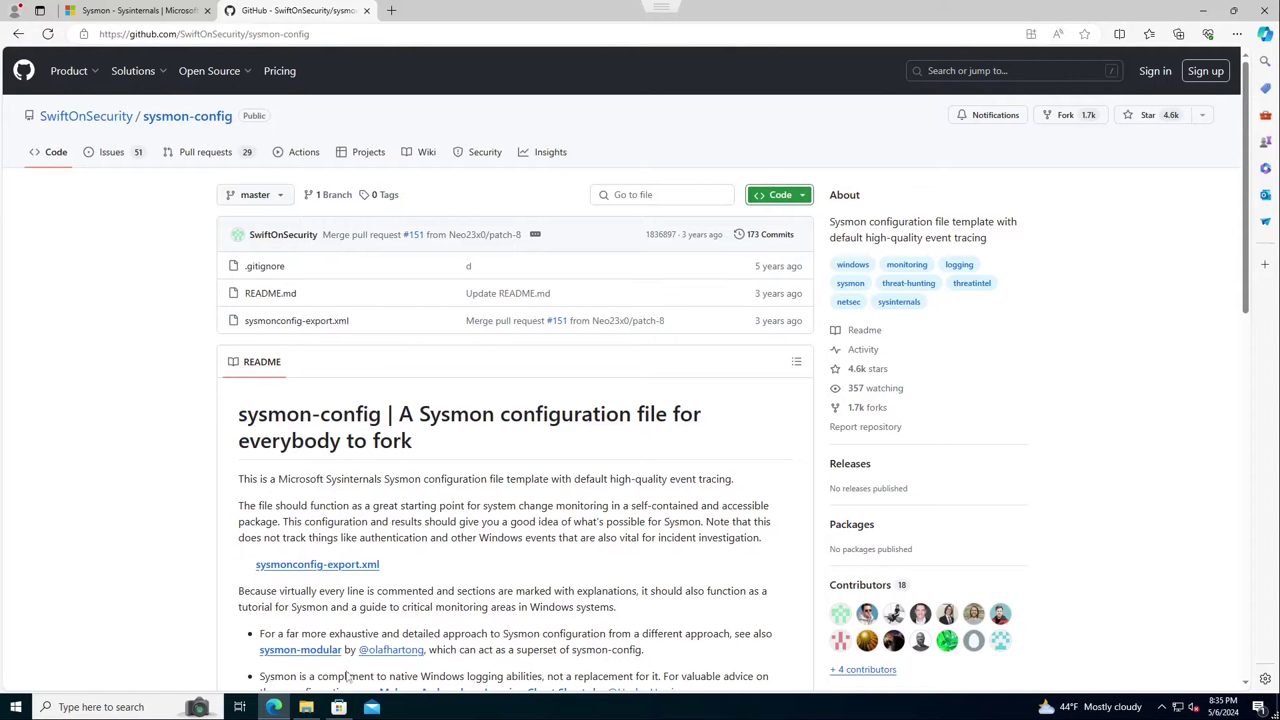
# Close Mail without adding an account, check the Sysinternals Suite download, and return to File Explorer
pyautogui.click(372, 707)
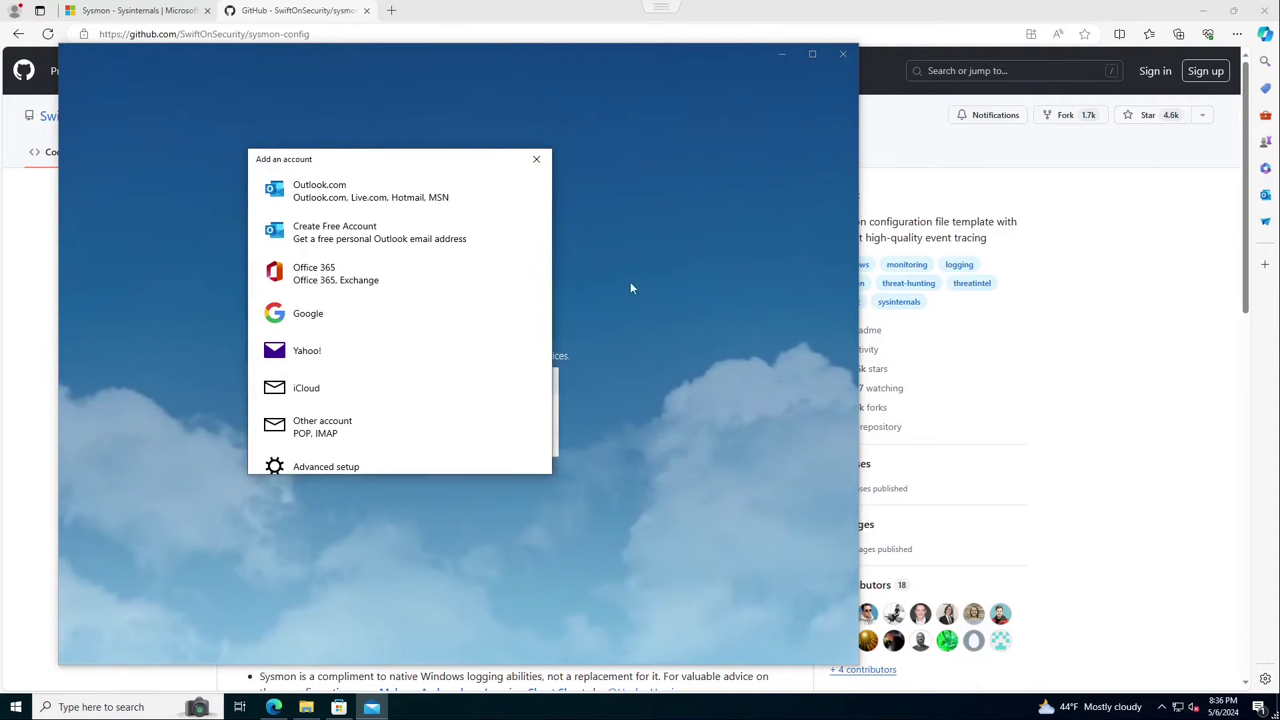
pyautogui.click(537, 159)
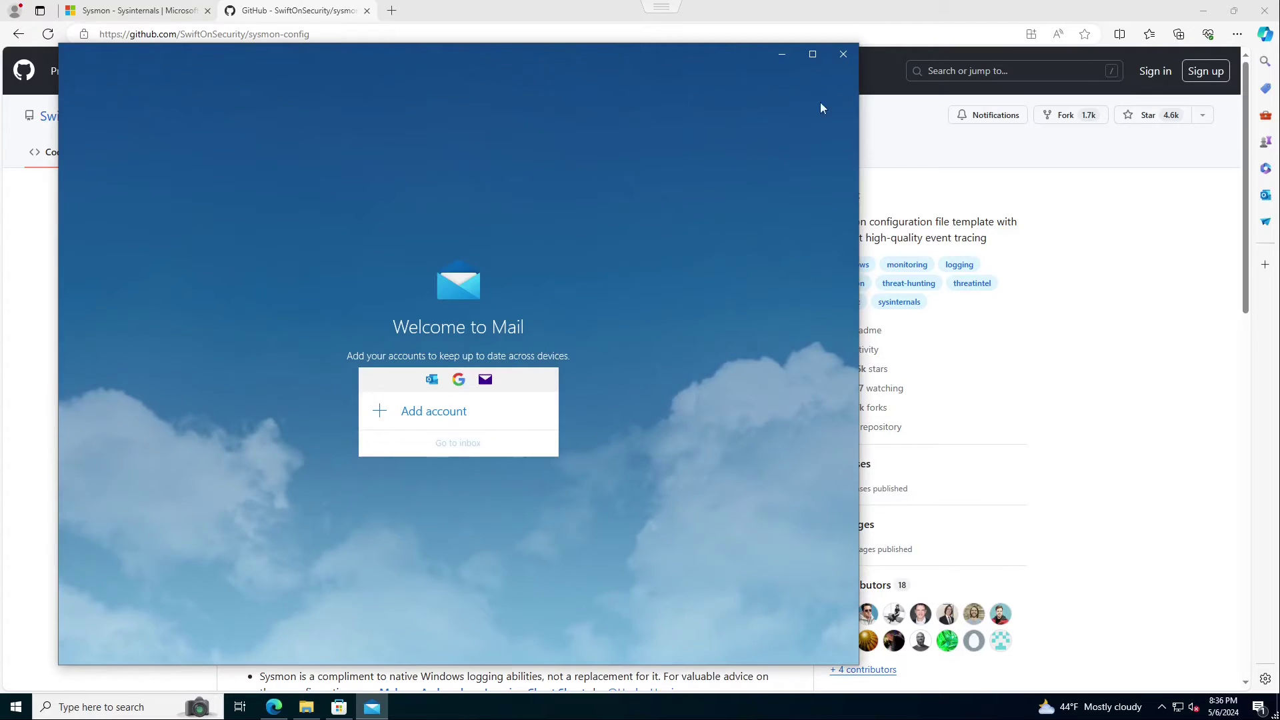
pyautogui.click(847, 56)
pyautogui.click(339, 707)
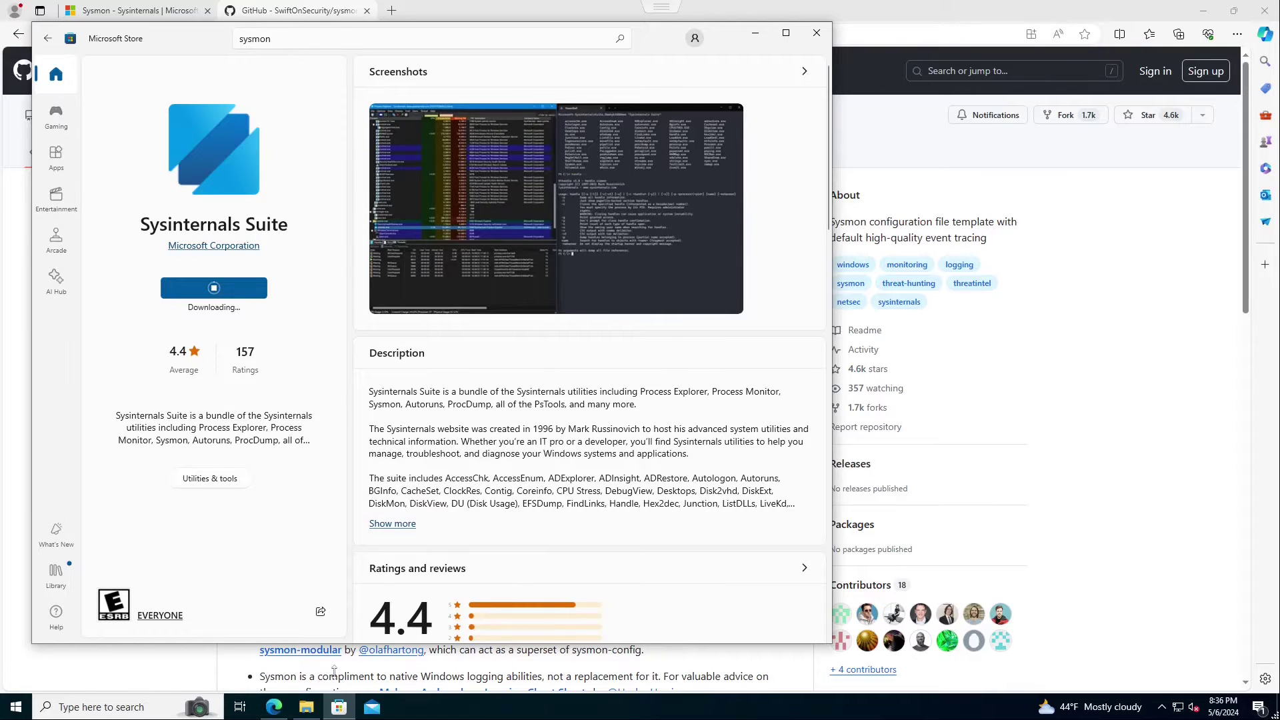
pyautogui.click(307, 707)
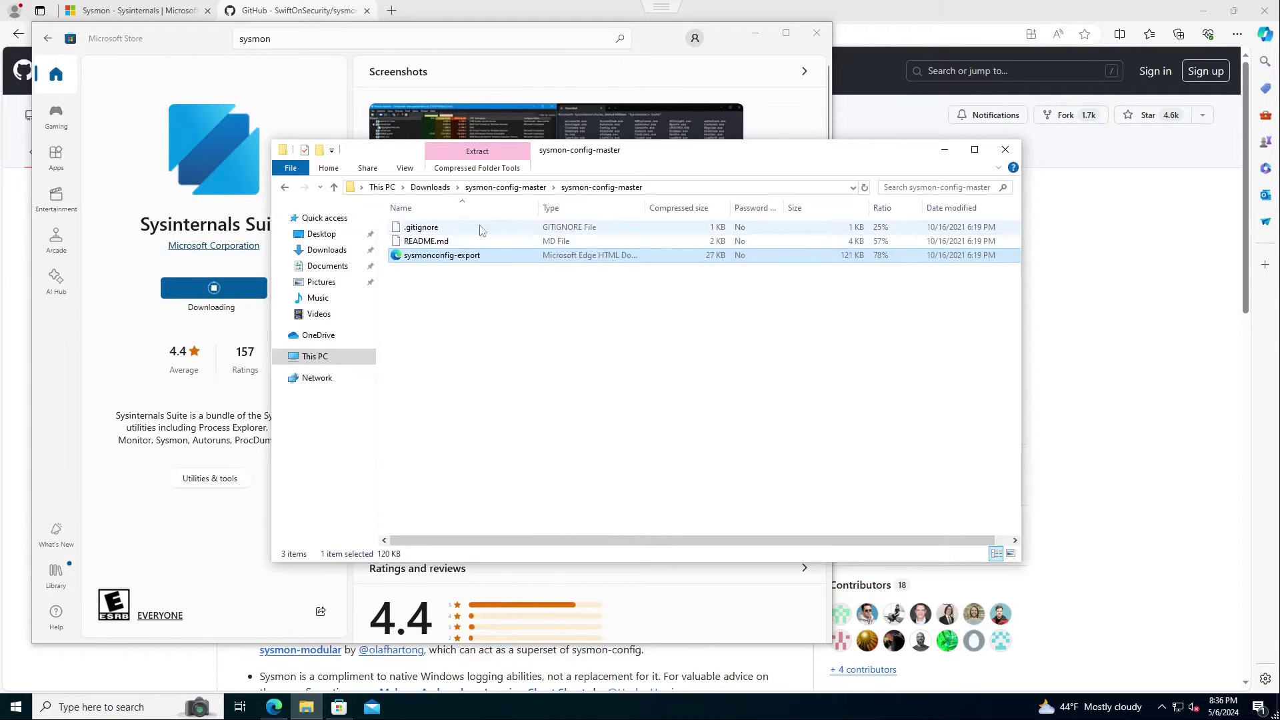
# Go back to Downloads and start Extract All on the sysmon-config-master zip
pyautogui.click(285, 189)
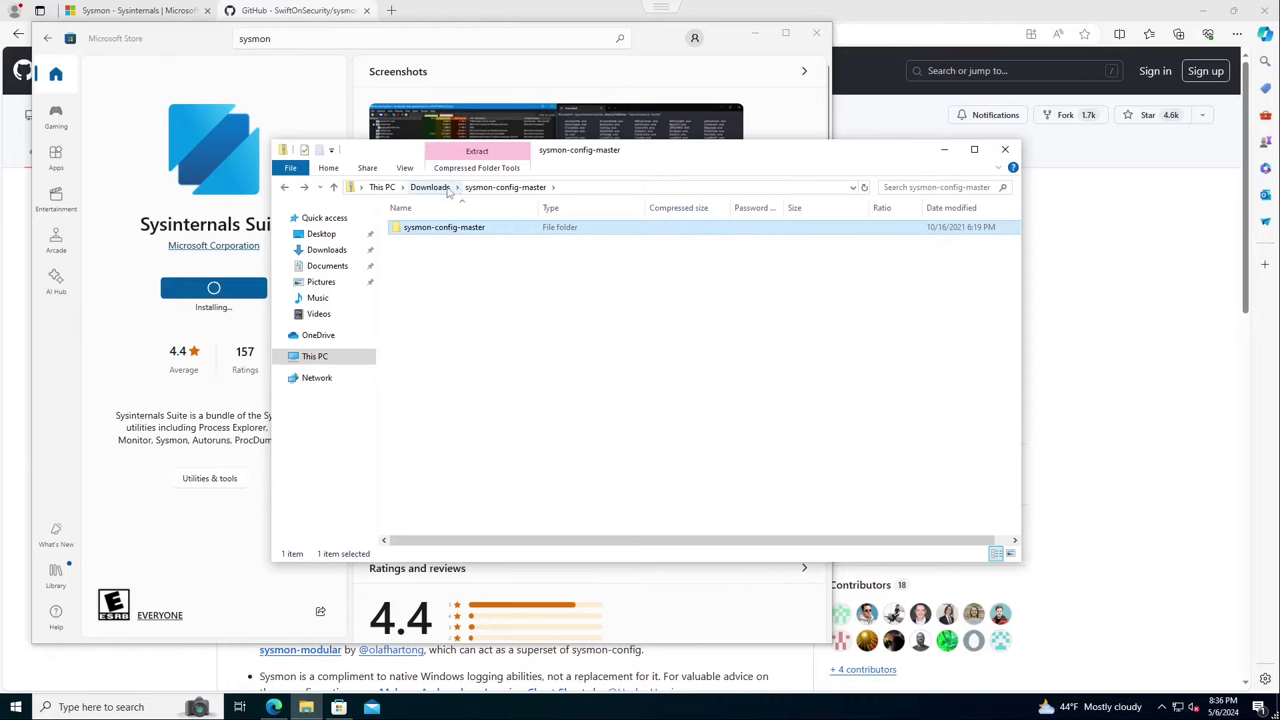
pyautogui.click(431, 188)
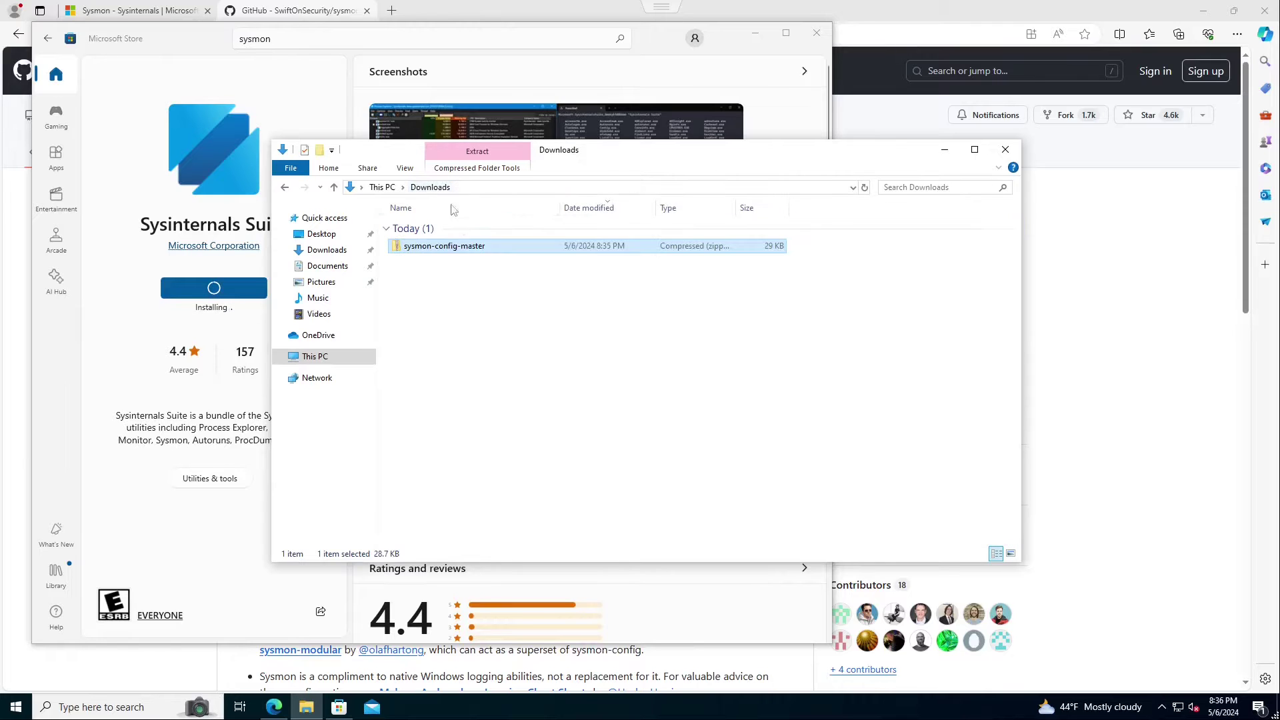
pyautogui.rightClick(440, 247)
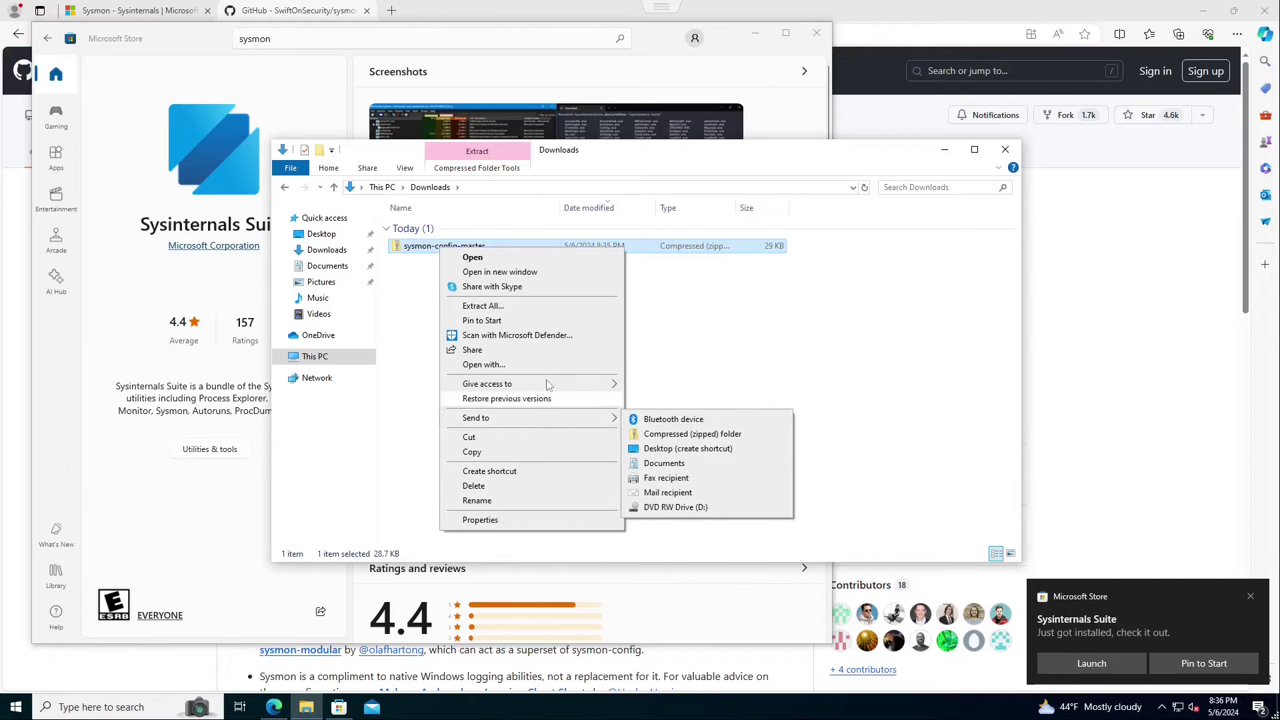
pyautogui.click(507, 306)
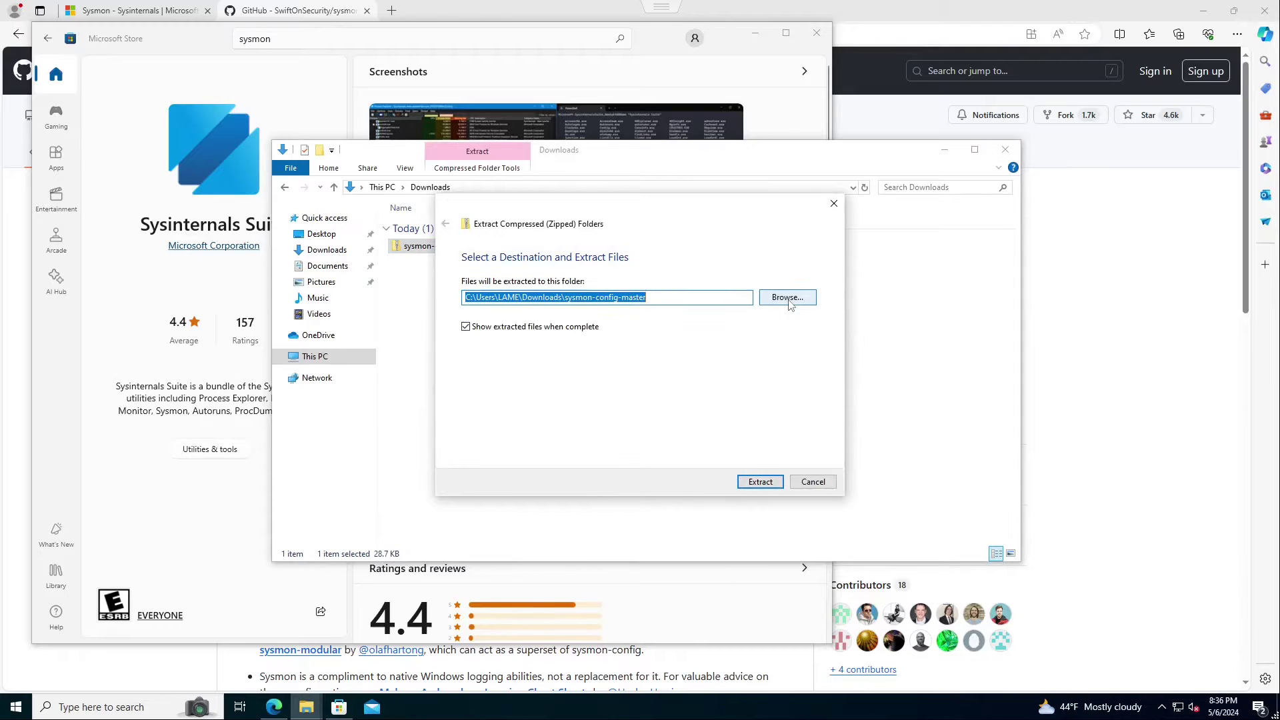
# Create a new folder C:\temp, extract the zip into it, and minimize the Store
pyautogui.click(771, 299)
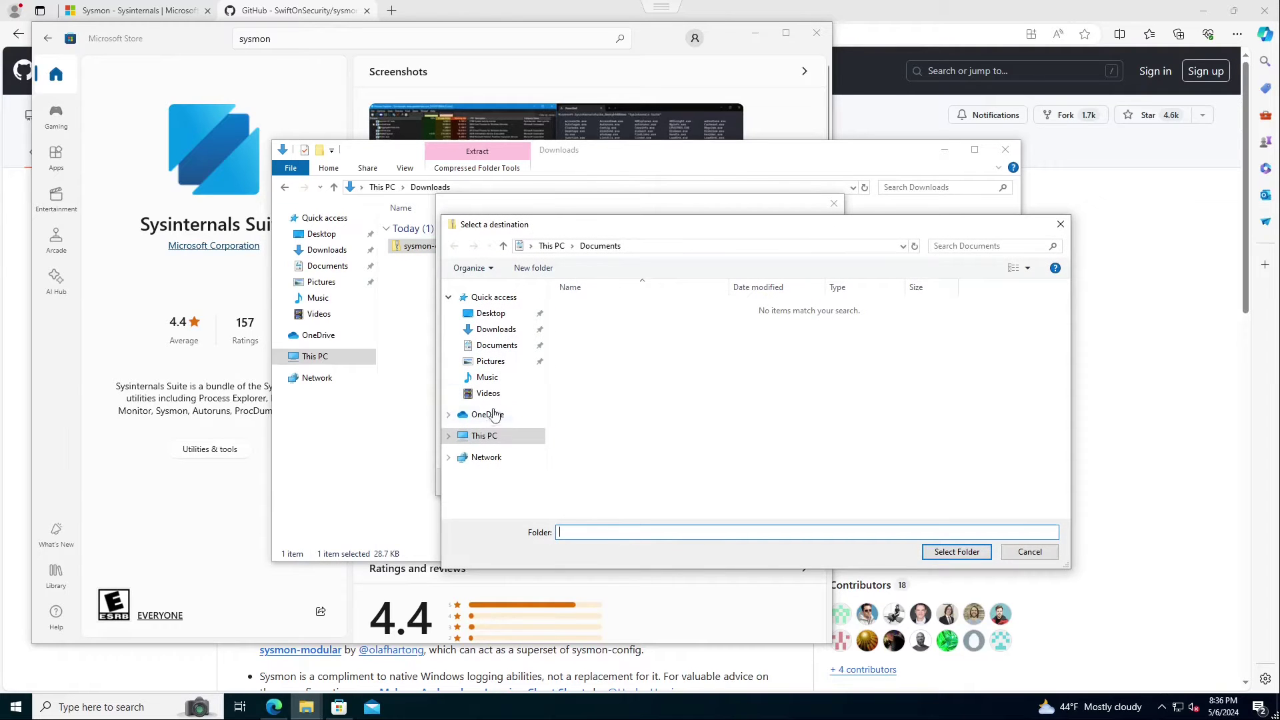
pyautogui.click(497, 437)
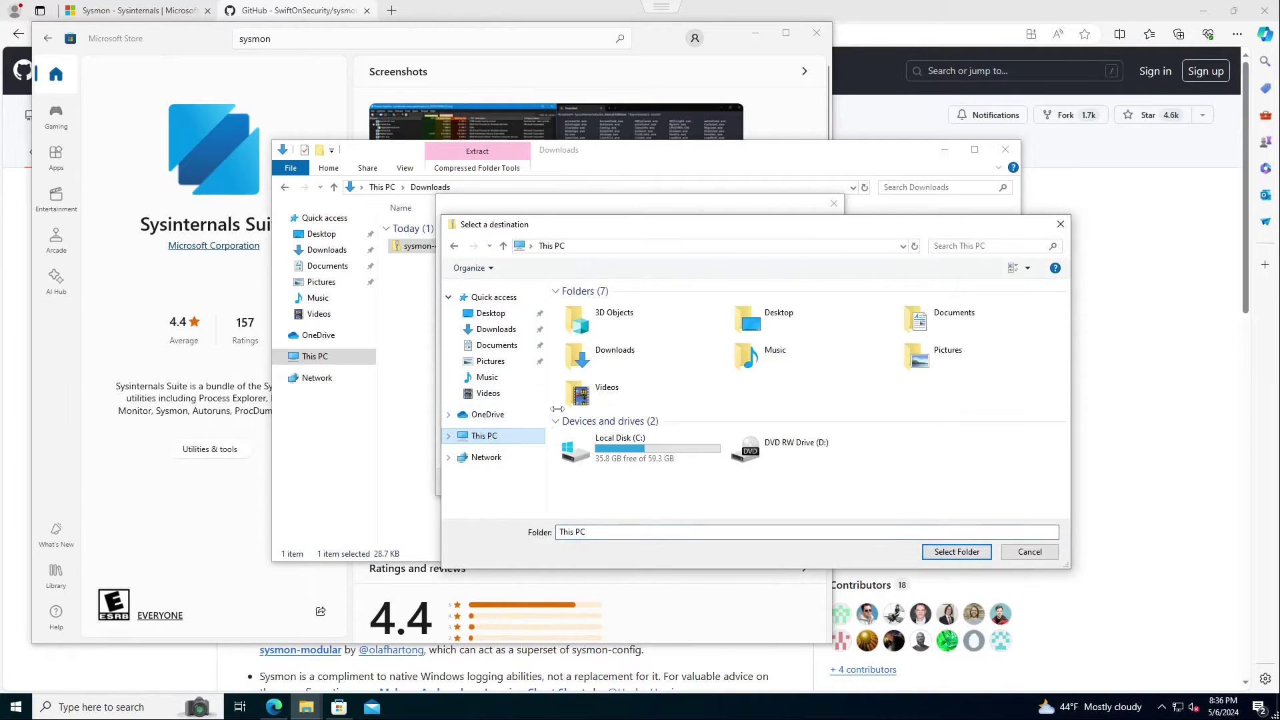
pyautogui.doubleClick(632, 439)
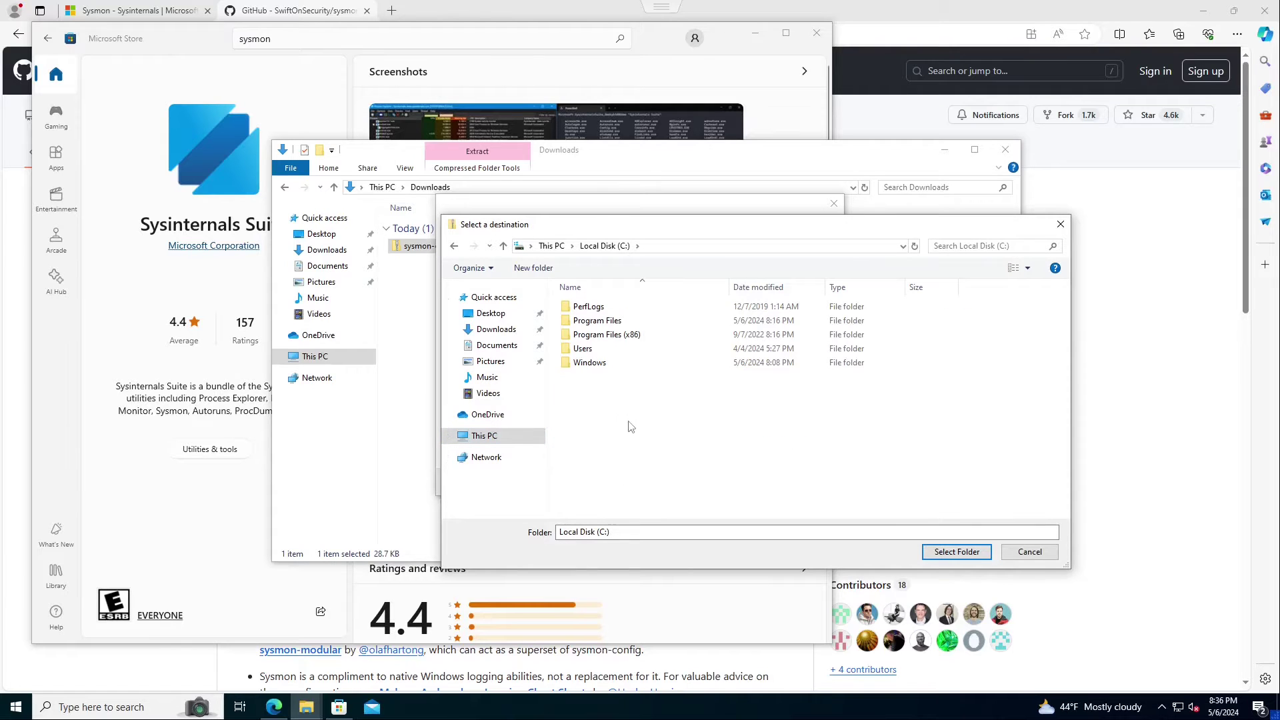
pyautogui.click(534, 267)
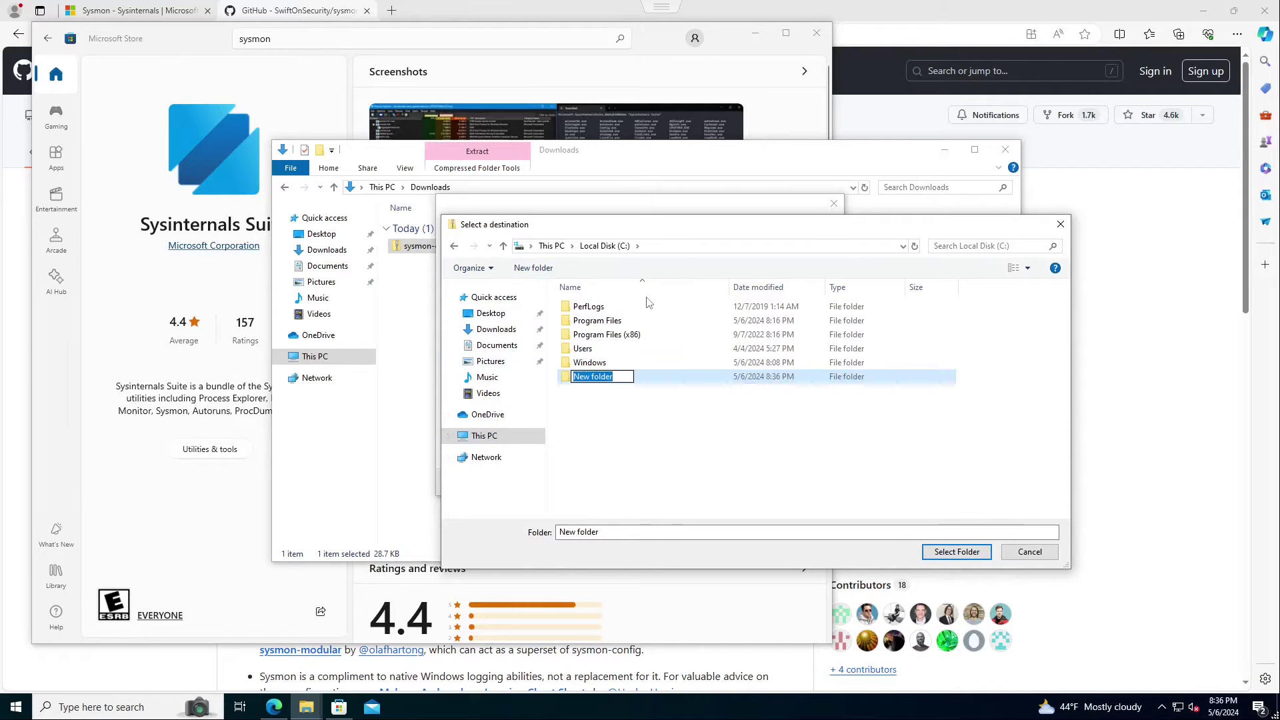
pyautogui.write('temp')
pyautogui.press('Return')
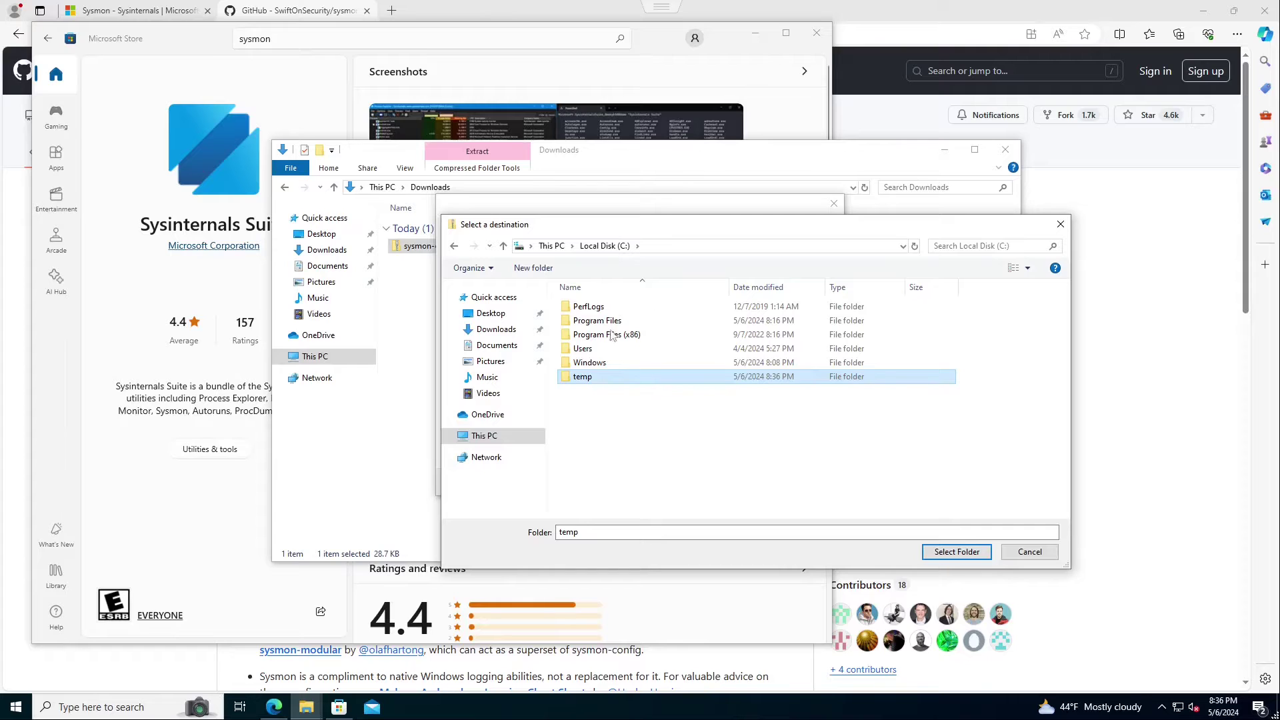
pyautogui.doubleClick(583, 378)
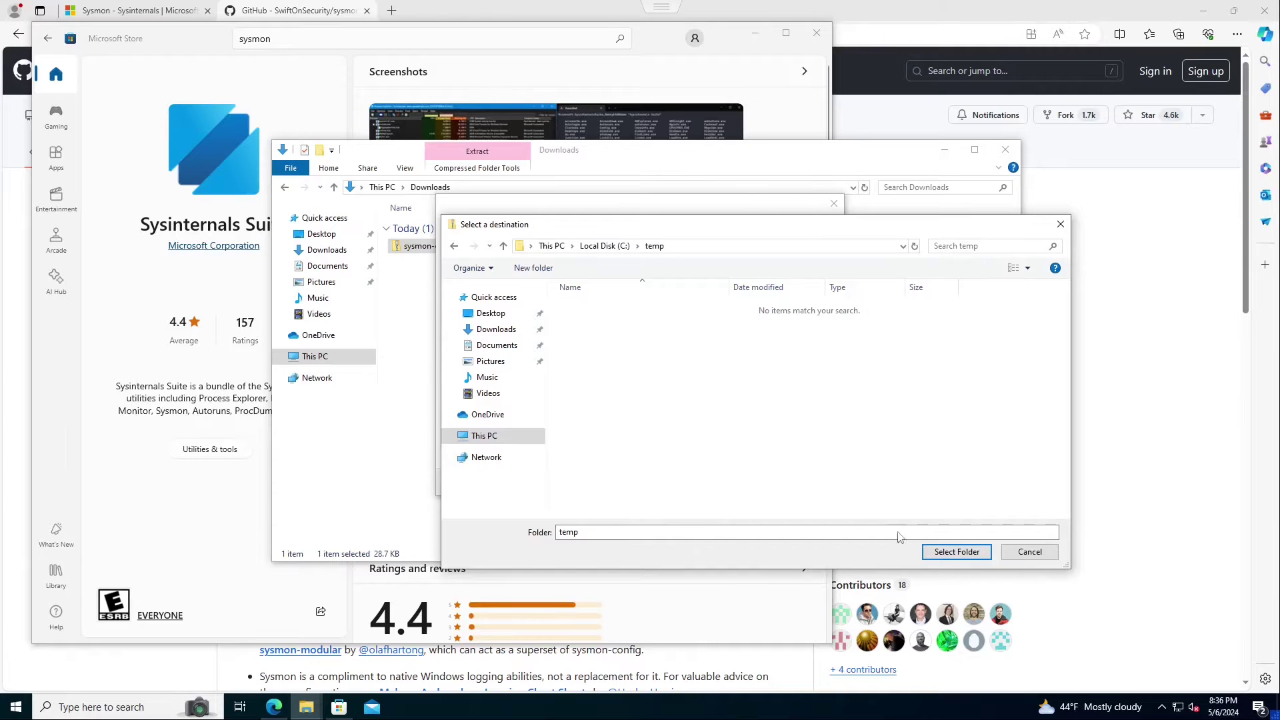
pyautogui.click(947, 553)
pyautogui.click(761, 482)
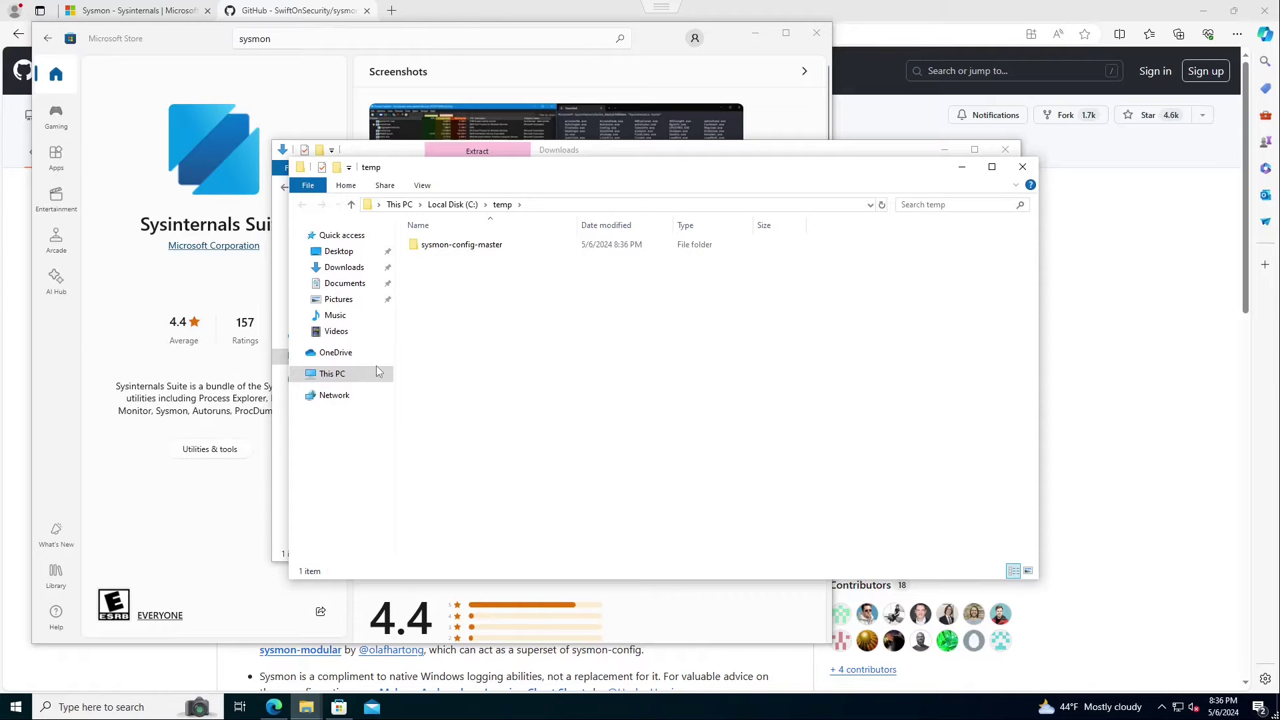
pyautogui.click(167, 303)
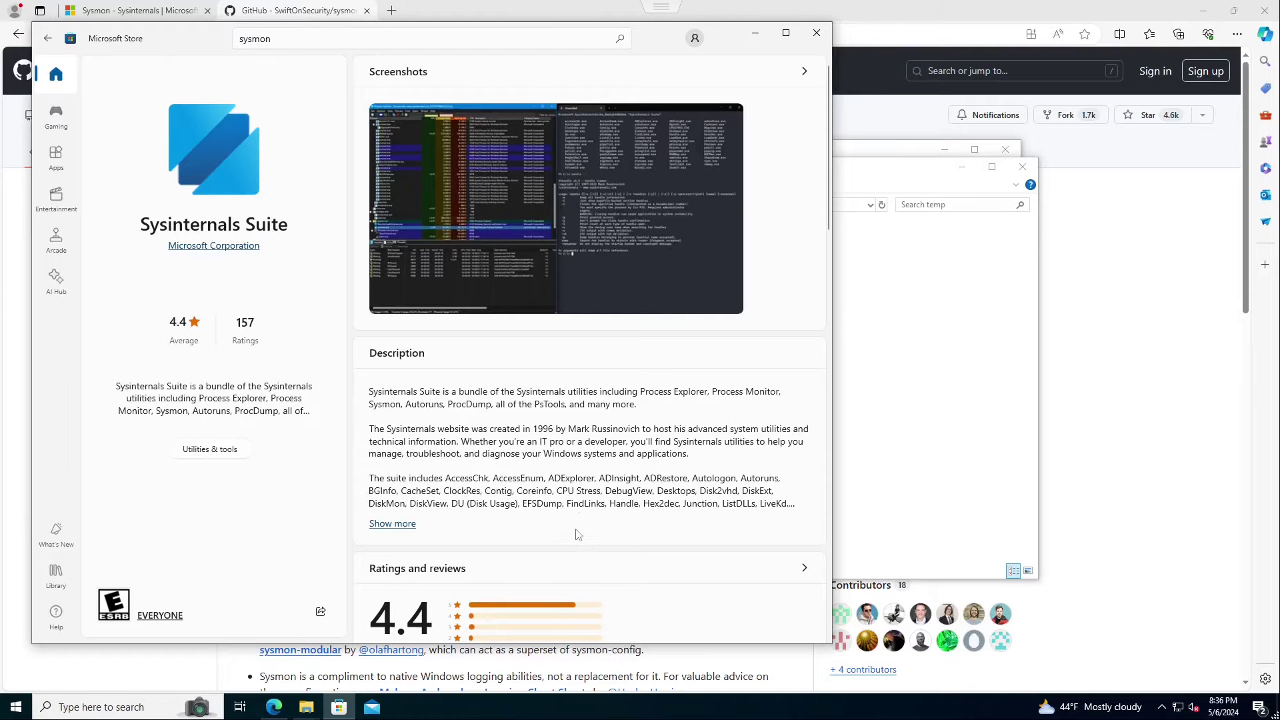
pyautogui.click(755, 33)
# Check the install command in the sysmon-config README's Install section on GitHub
pyautogui.click(63, 359)
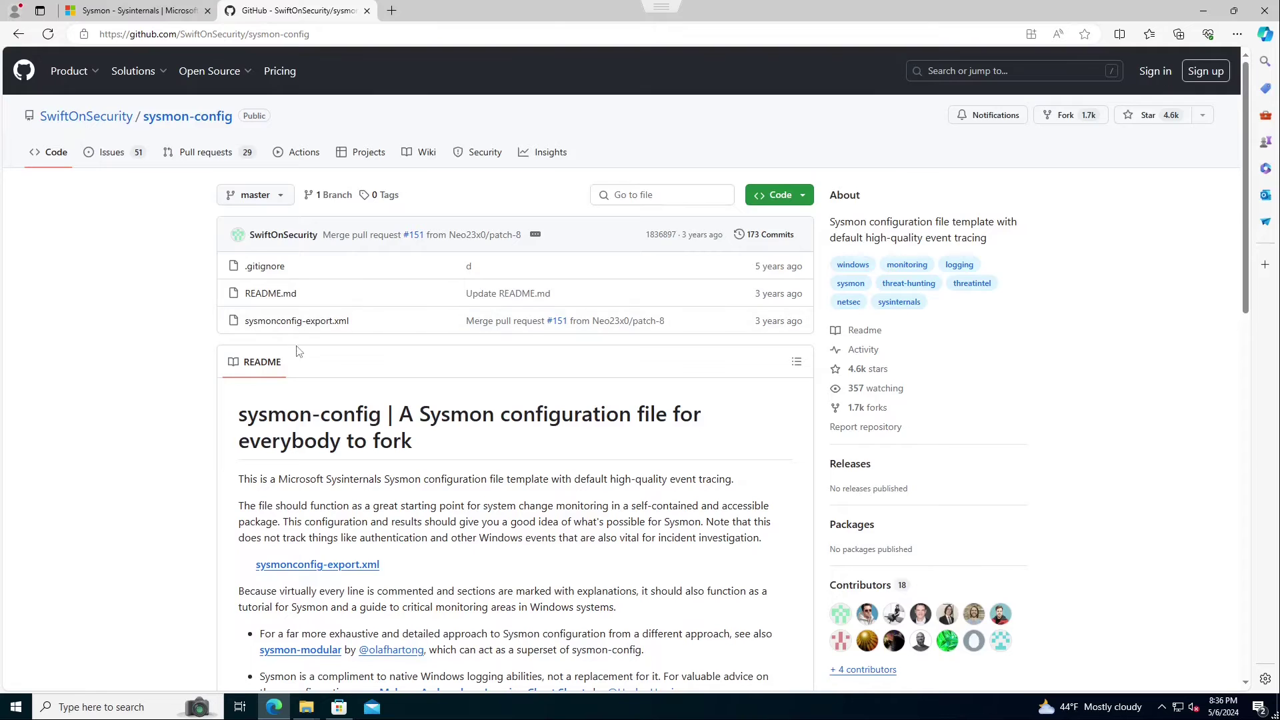
pyautogui.scroll(-5, 192, 385)
pyautogui.scroll(-3, 192, 385)
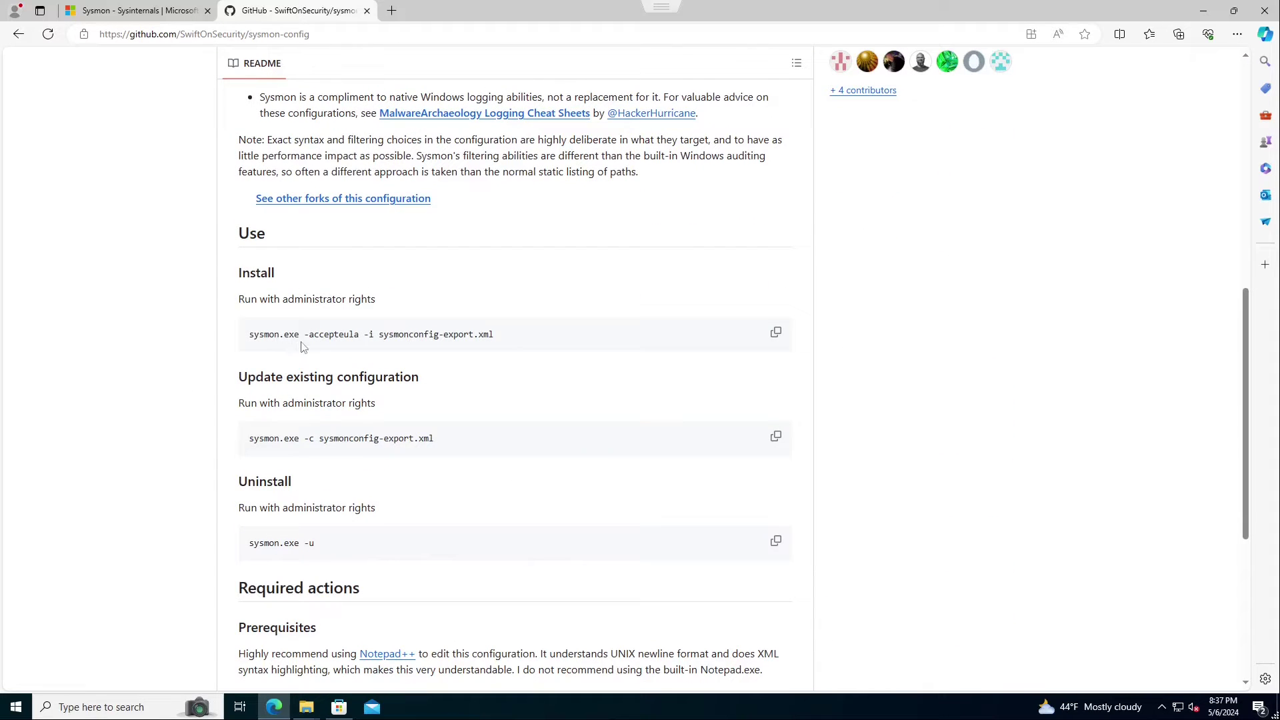
pyautogui.scroll(2, 363, 187)
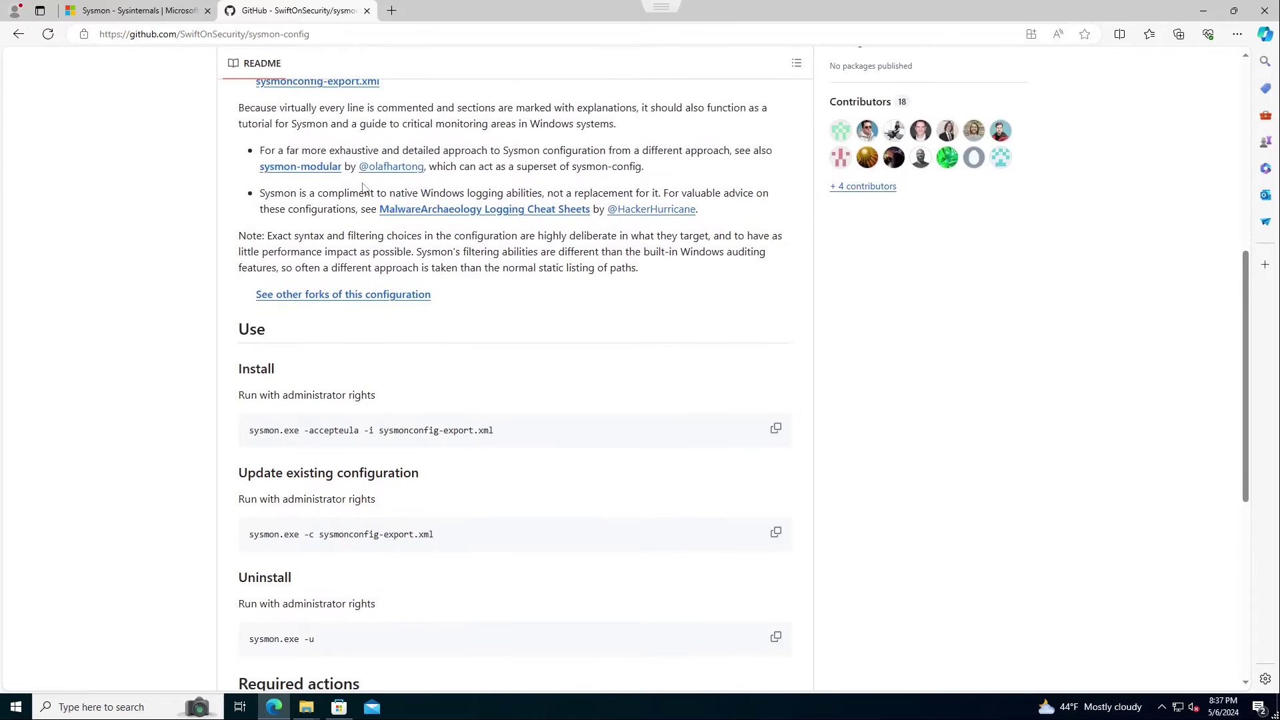
pyautogui.scroll(-2, 451, 408)
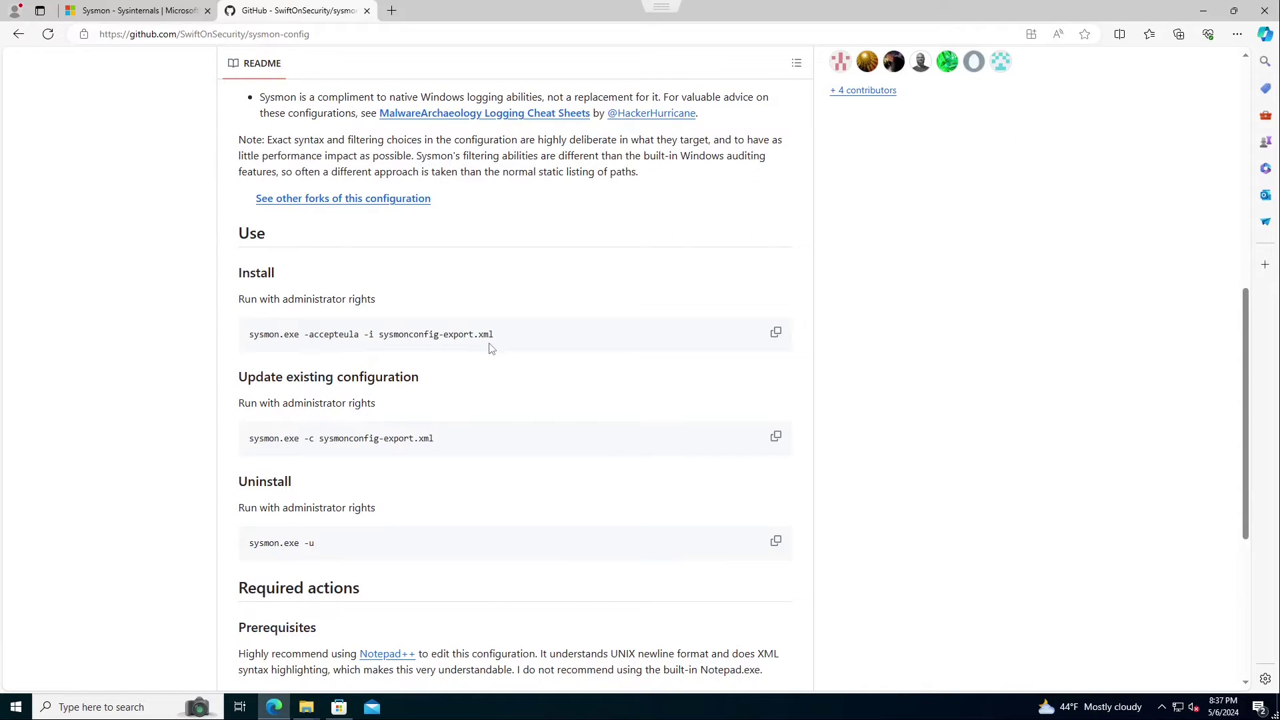
pyautogui.scroll(5, 471, 286)
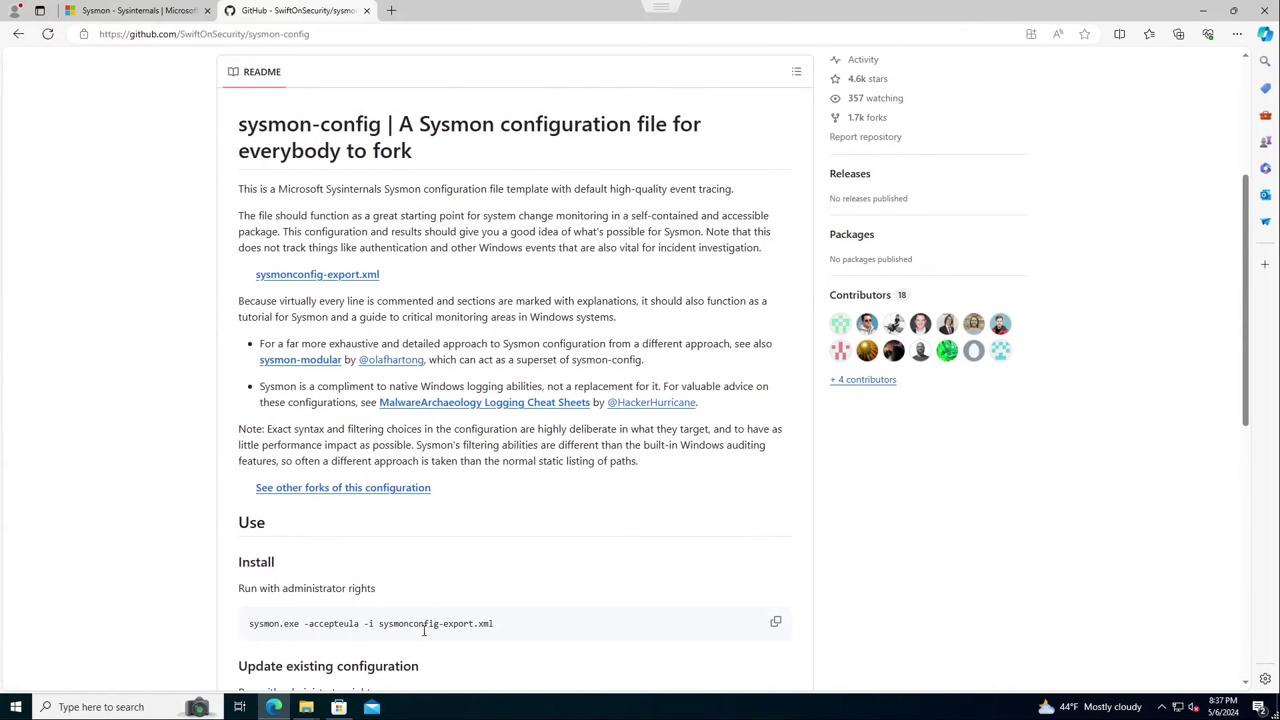
pyautogui.scroll(-1, 367, 584)
pyautogui.scroll(3, 129, 104)
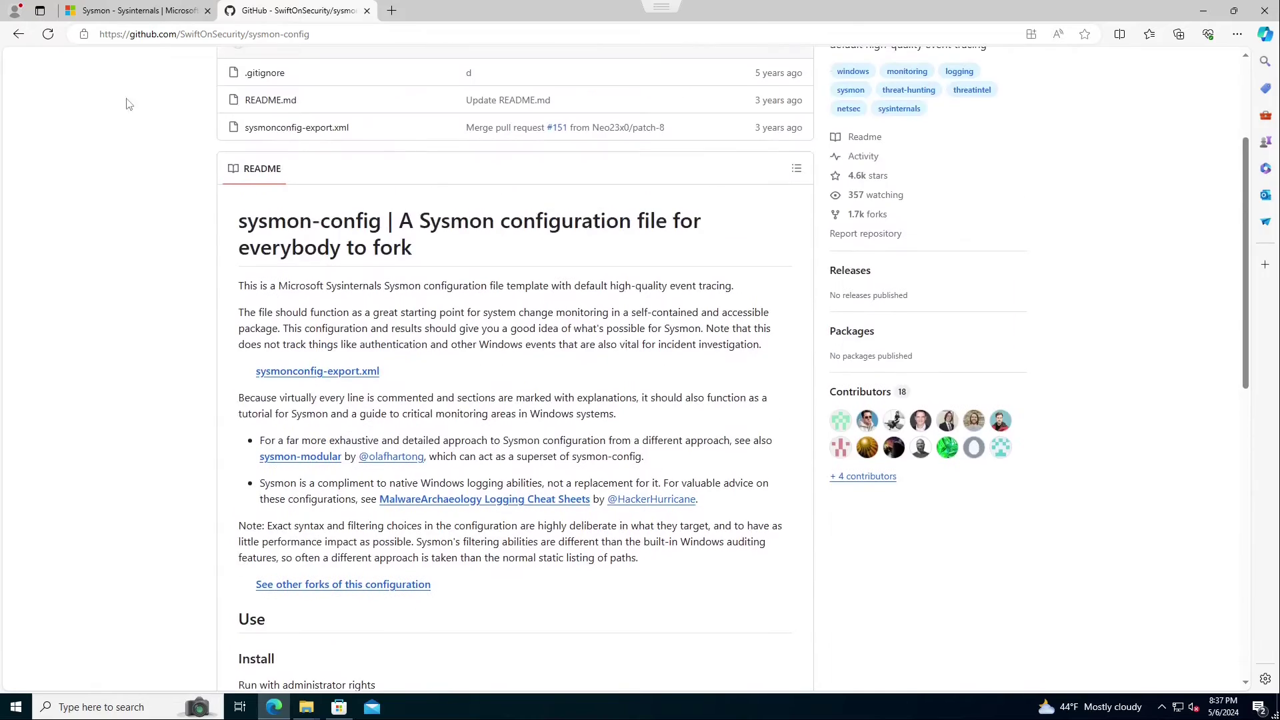
# Scroll the Sysmon article down to its Examples install commands
pyautogui.click(115, 12)
pyautogui.scroll(-10, 529, 451)
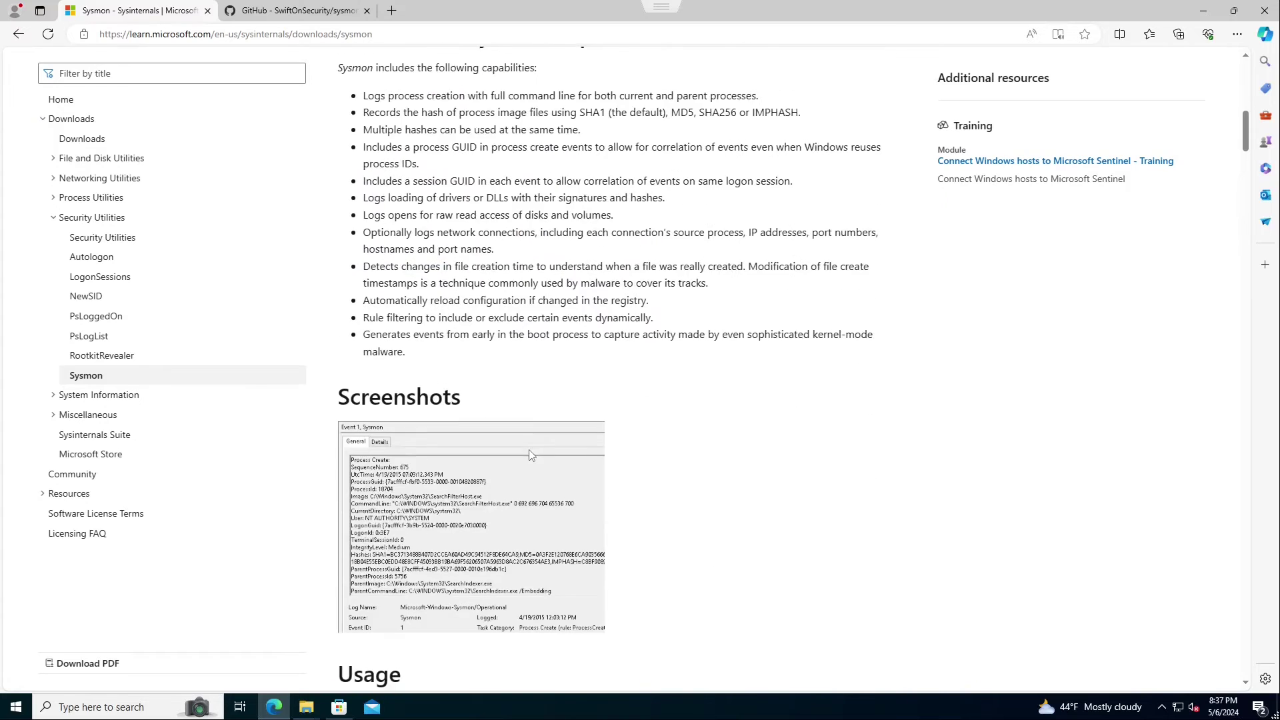
pyautogui.scroll(-10, 530, 451)
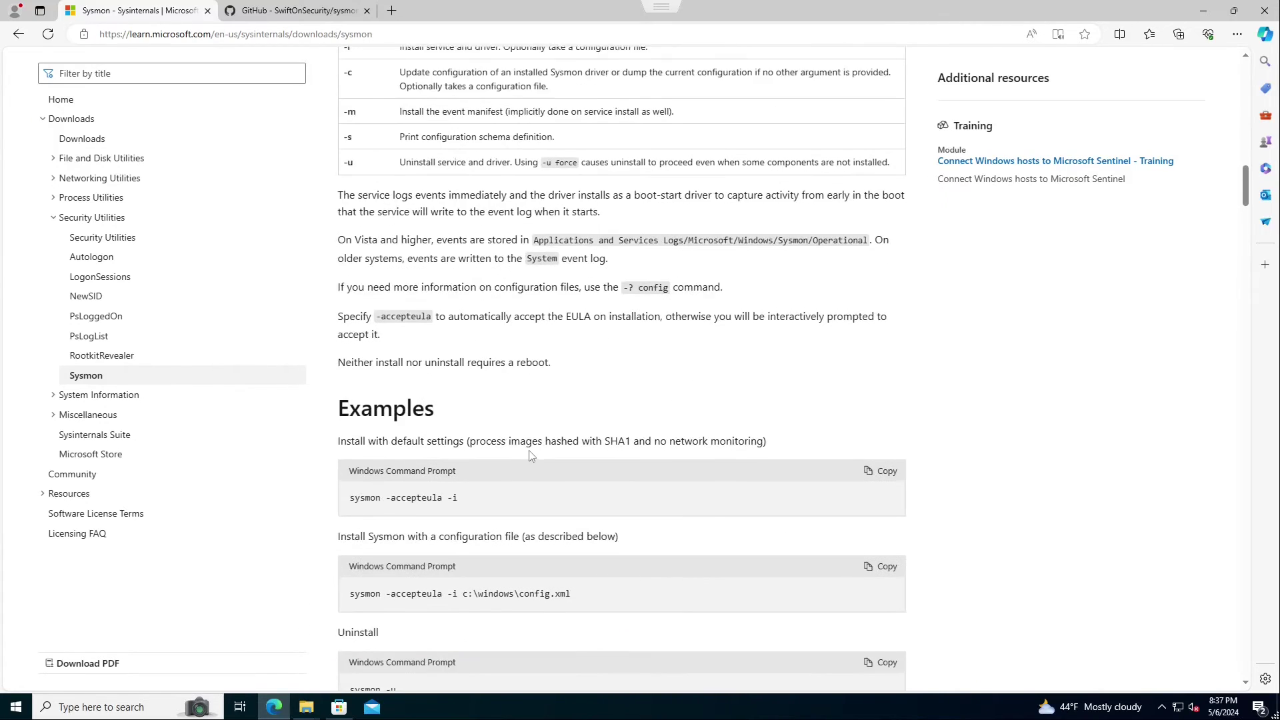
pyautogui.scroll(-1, 532, 455)
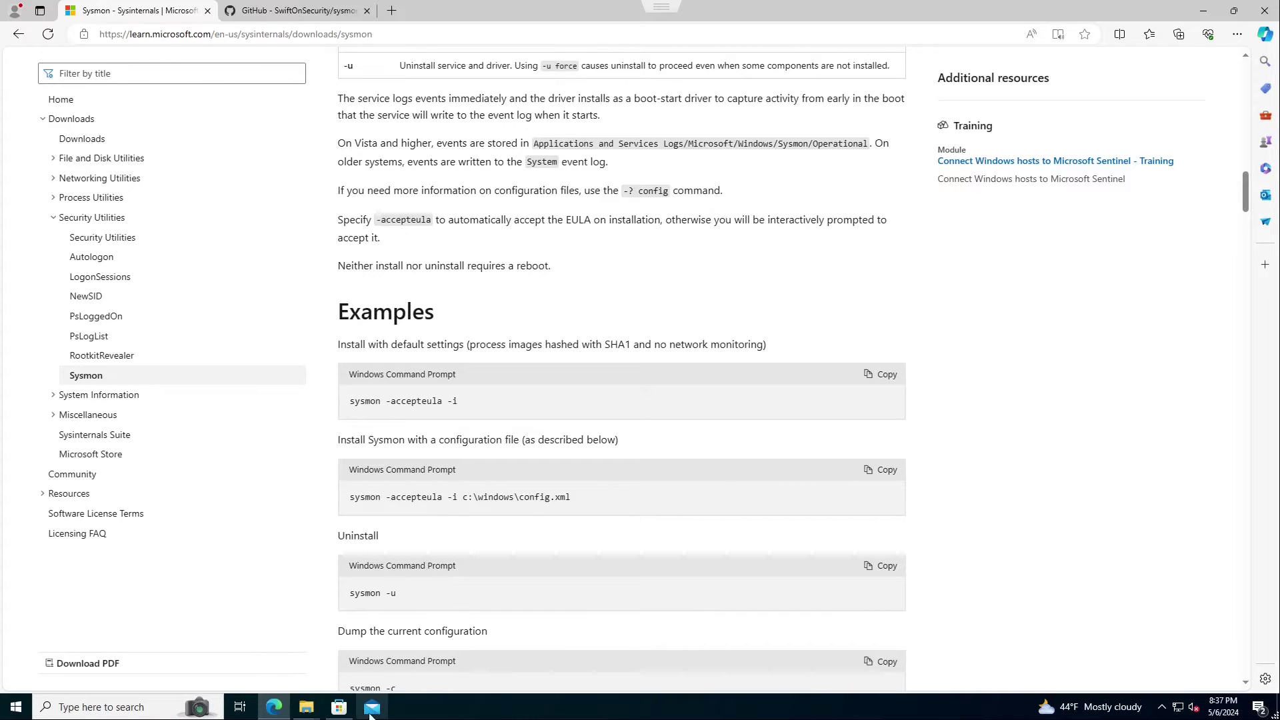
pyautogui.click(190, 707)
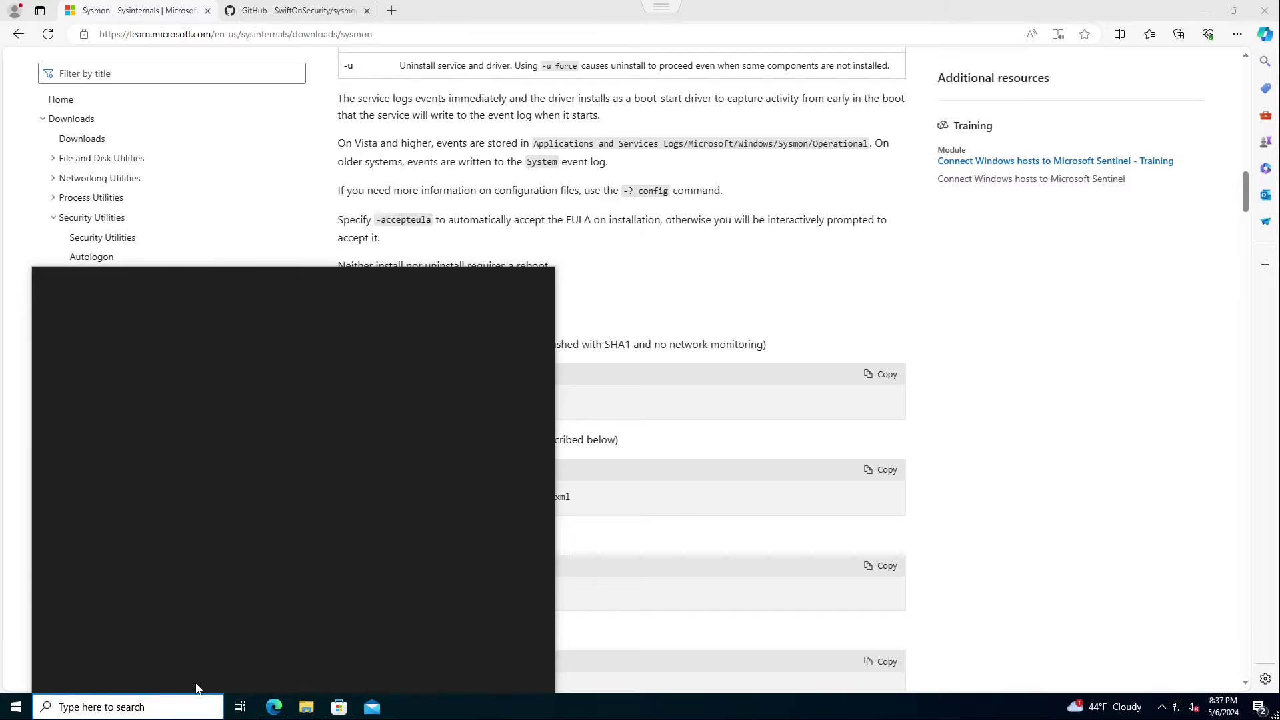
# Launch Command Prompt as administrator and move its window to the right
pyautogui.write('terminal')
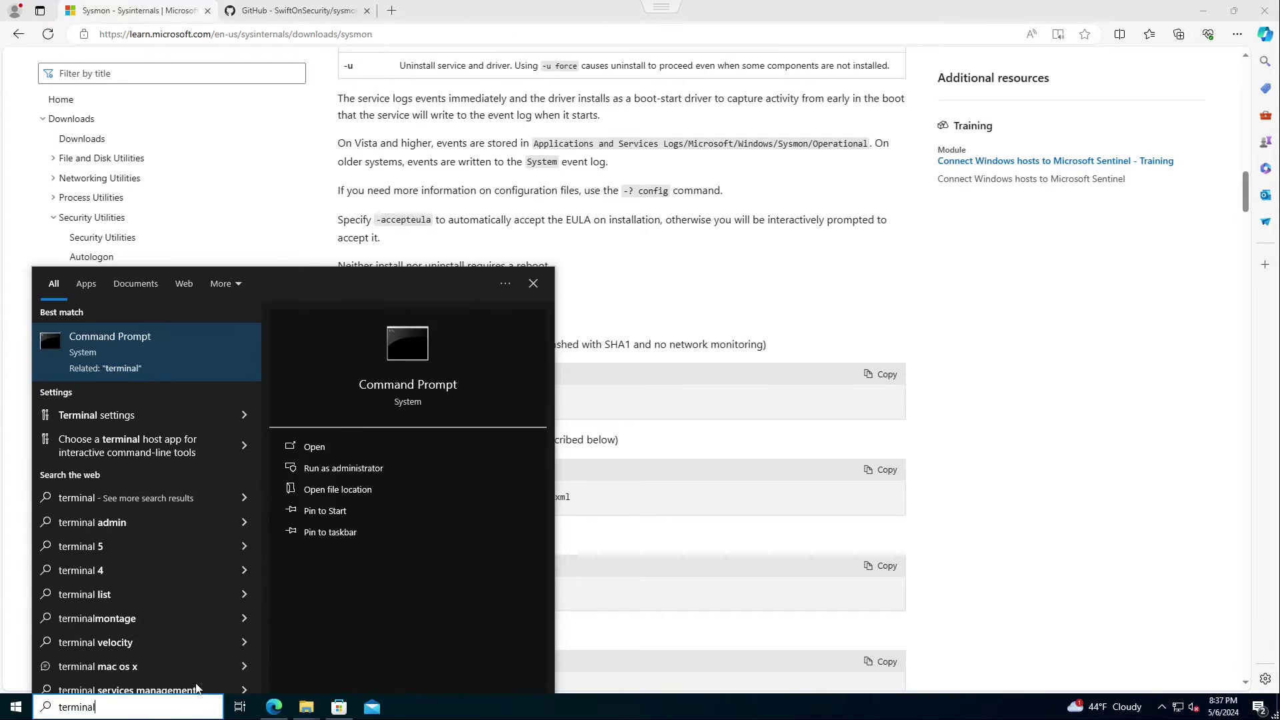
pyautogui.rightClick(112, 351)
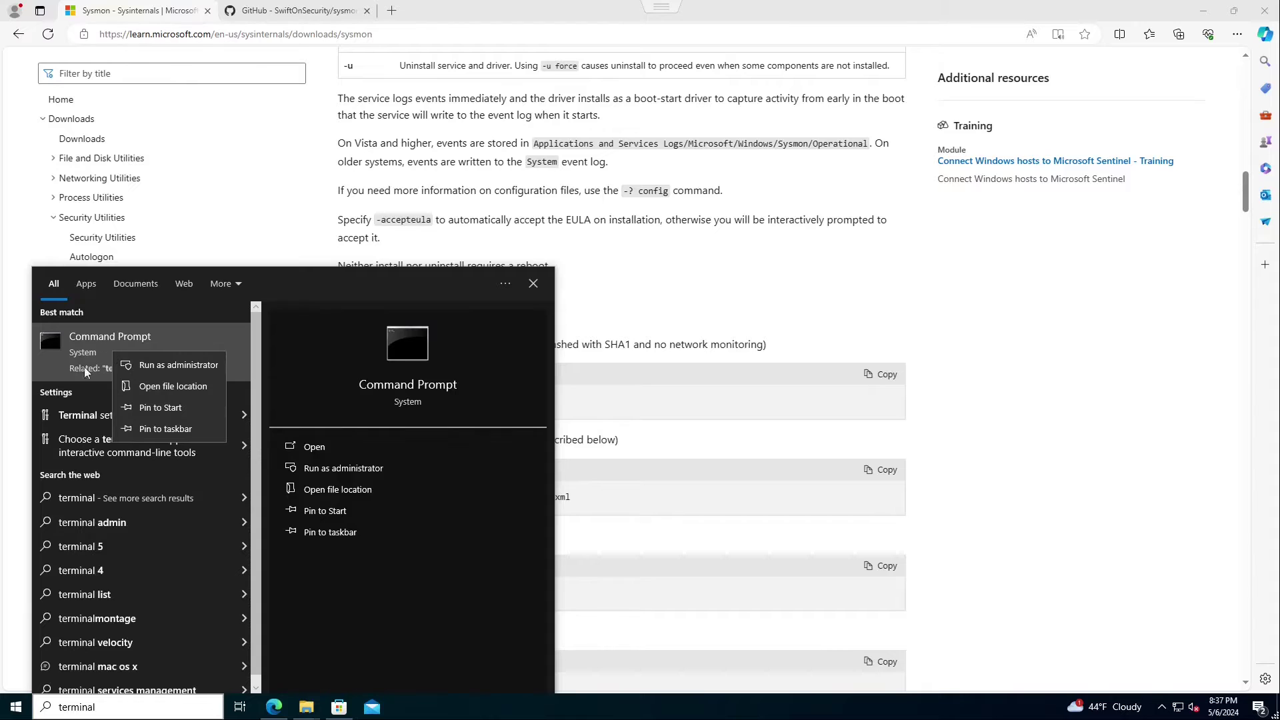
pyautogui.click(178, 365)
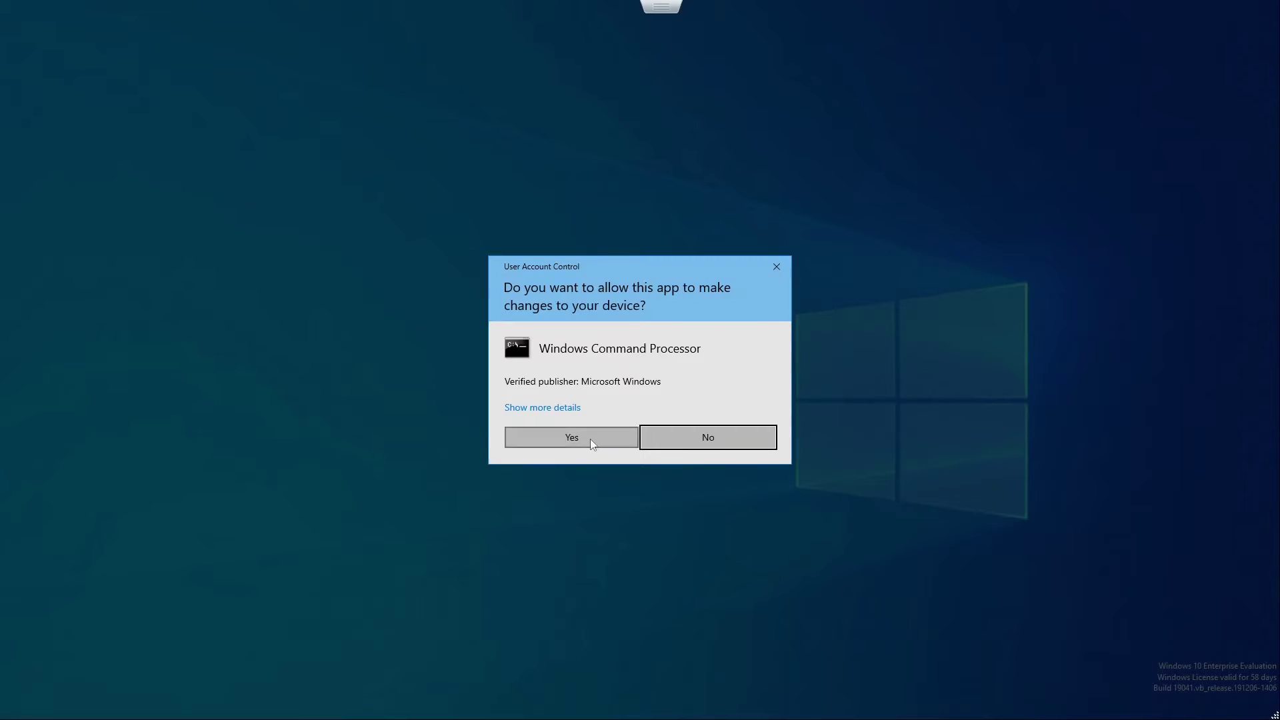
pyautogui.click(590, 439)
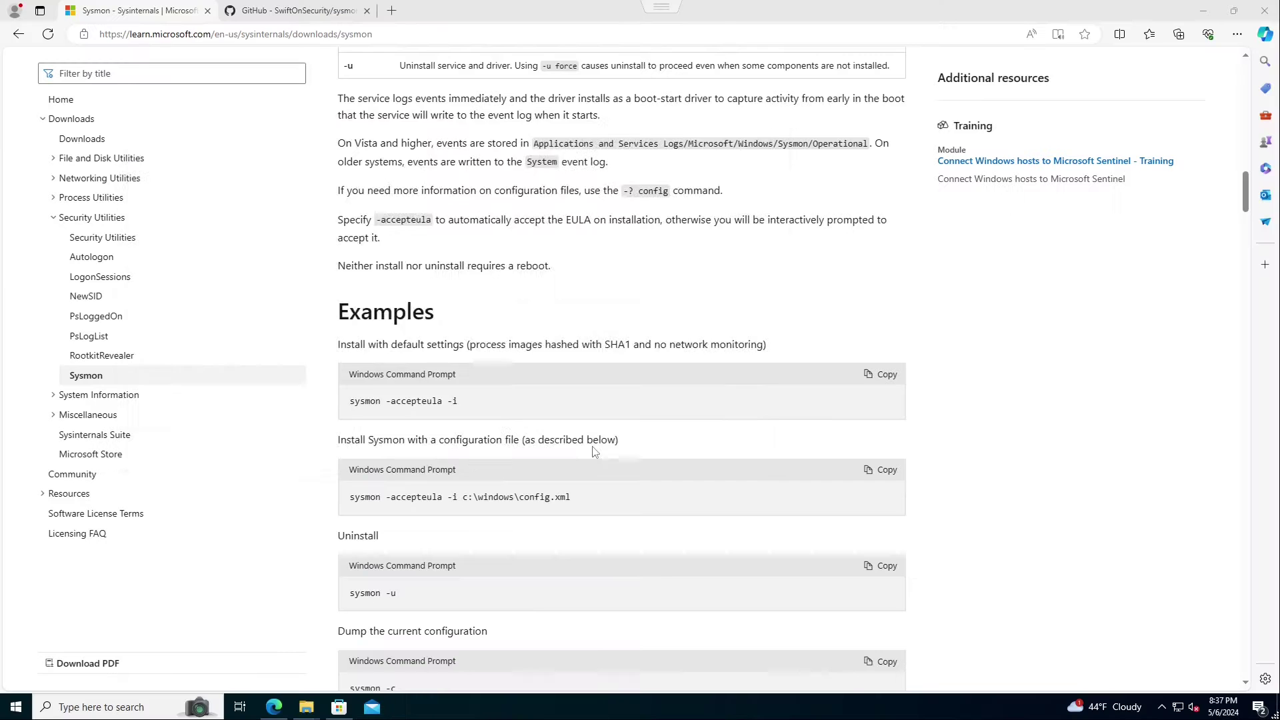
pyautogui.moveTo(464, 138); pyautogui.dragTo(814, 158)
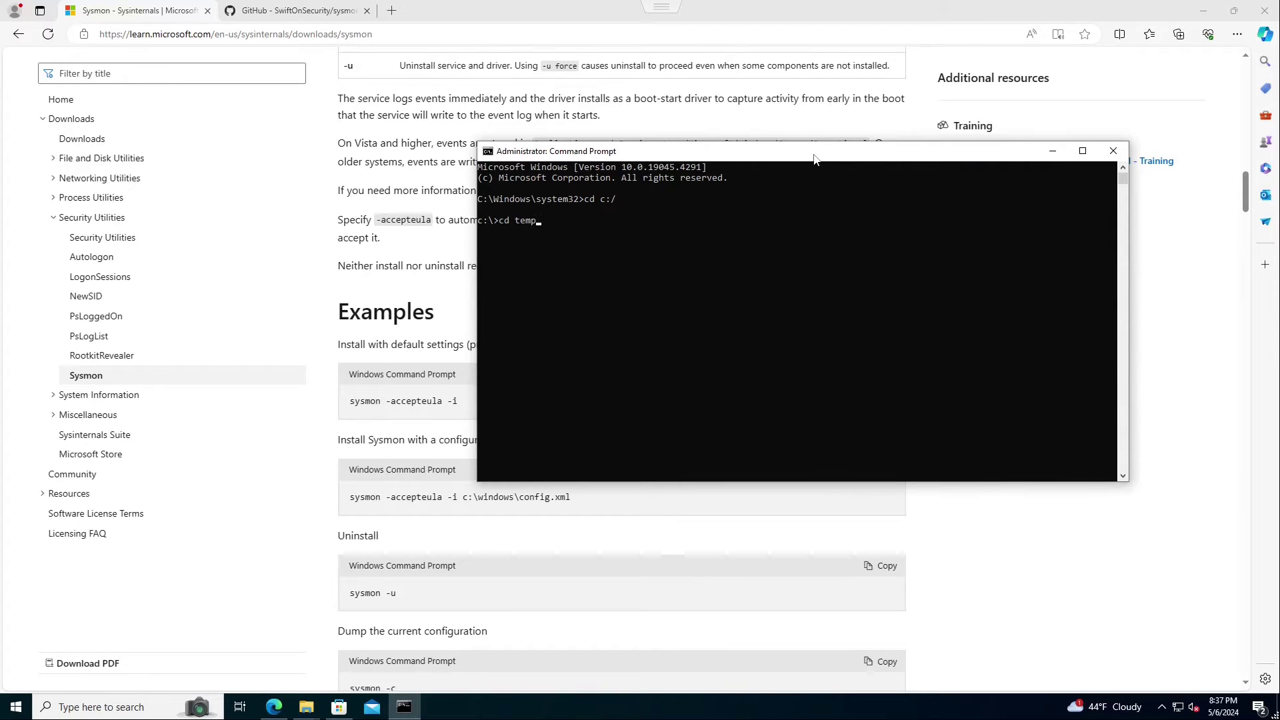
# Change into c:\temp\sysmon-config-master and list its files
pyautogui.press('Return')
pyautogui.write('dir')
pyautogui.press('Return')
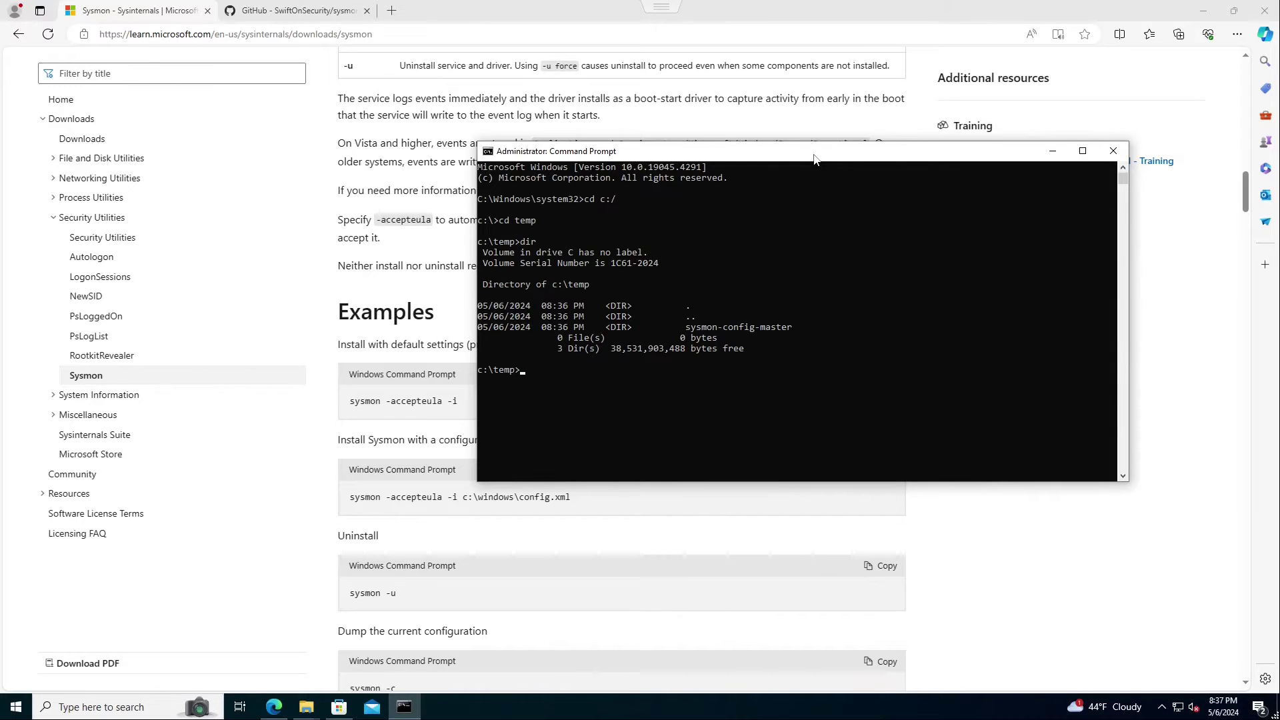
pyautogui.write('cd sys')
pyautogui.press('Tab')
pyautogui.press('Return')
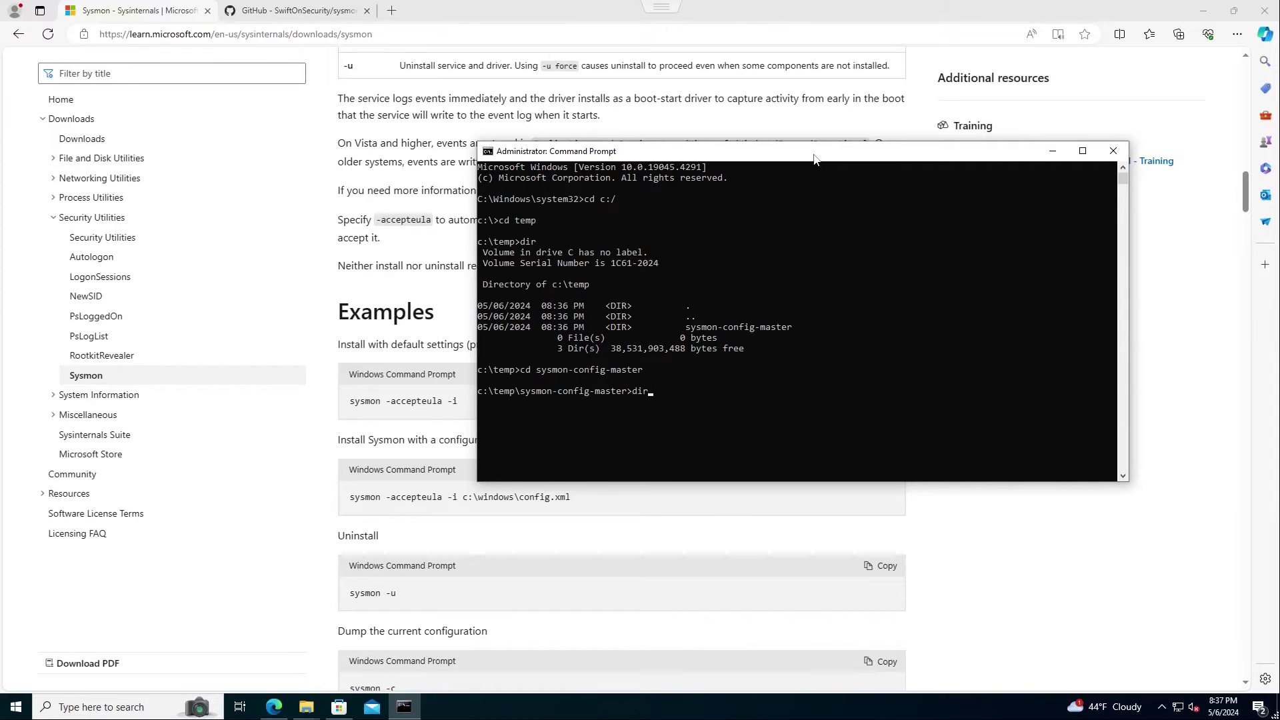
pyautogui.write('dir')
pyautogui.press('Return')
# Run sysmon -accepteula -i sysmonconfig-export.xml to install Sysmon with the config
pyautogui.write('clear')
pyautogui.press('Return')
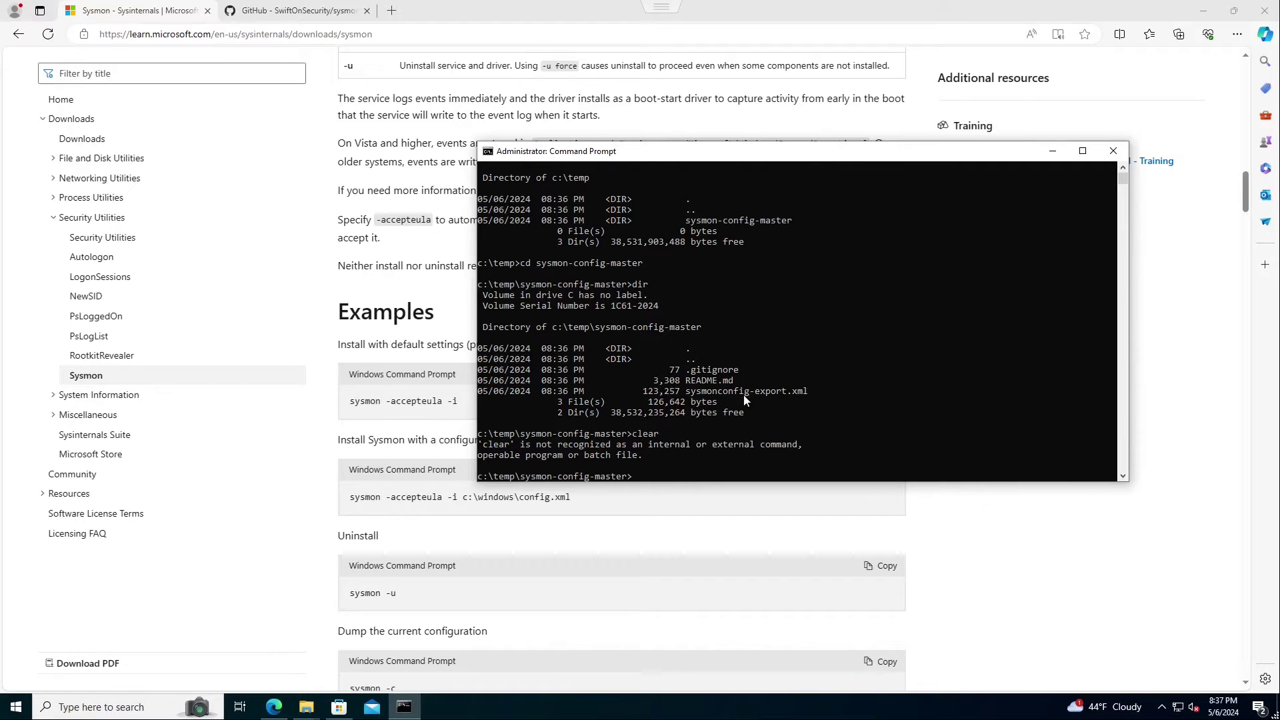
pyautogui.write('sysmon -accepteula -i sysmonconfig')
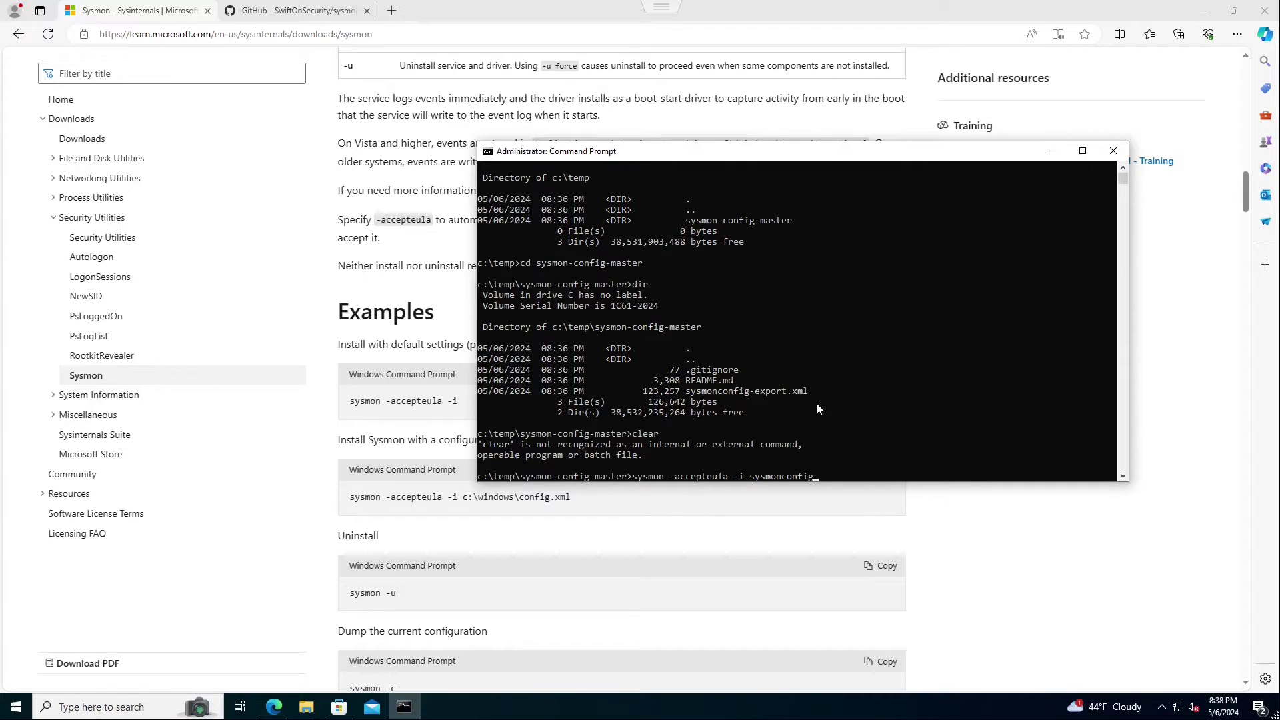
pyautogui.write('-export.xml')
pyautogui.press('Return')
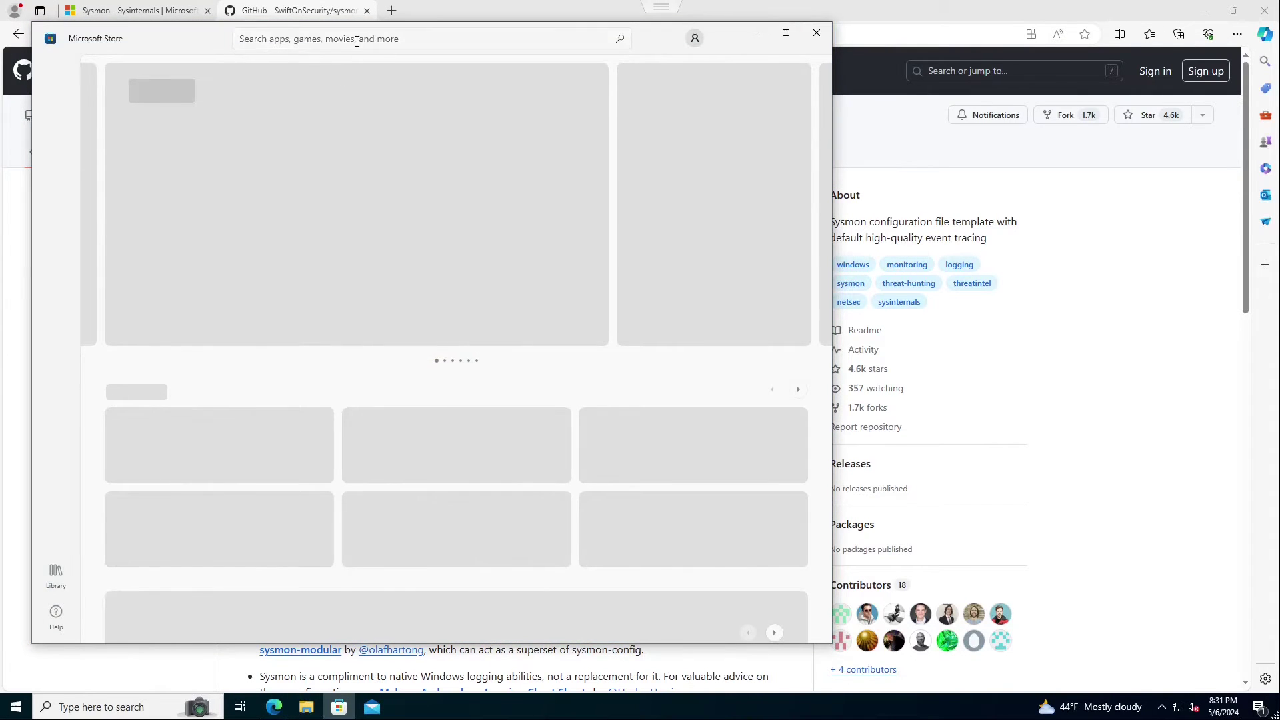
# Reopen Sysinternals Suite via a 'sysmon' Store search, then close the Store and return to the Sysmon article
pyautogui.click(393, 38)
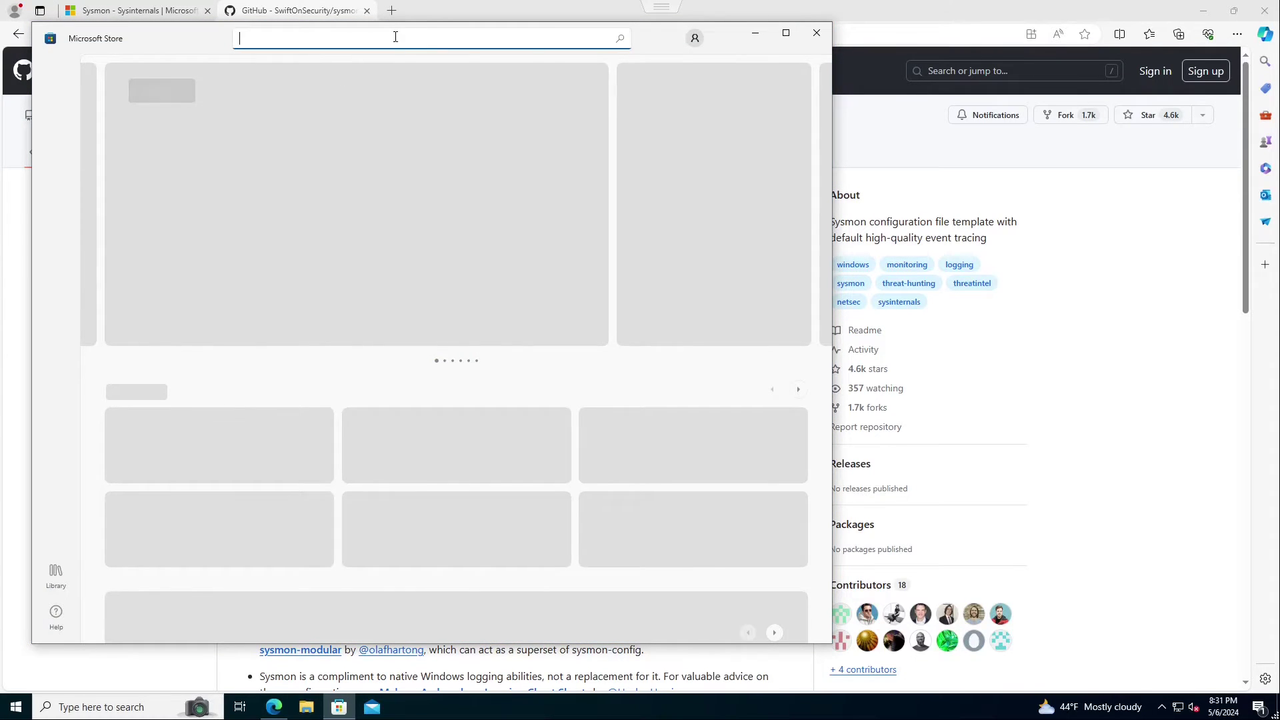
pyautogui.write('s')
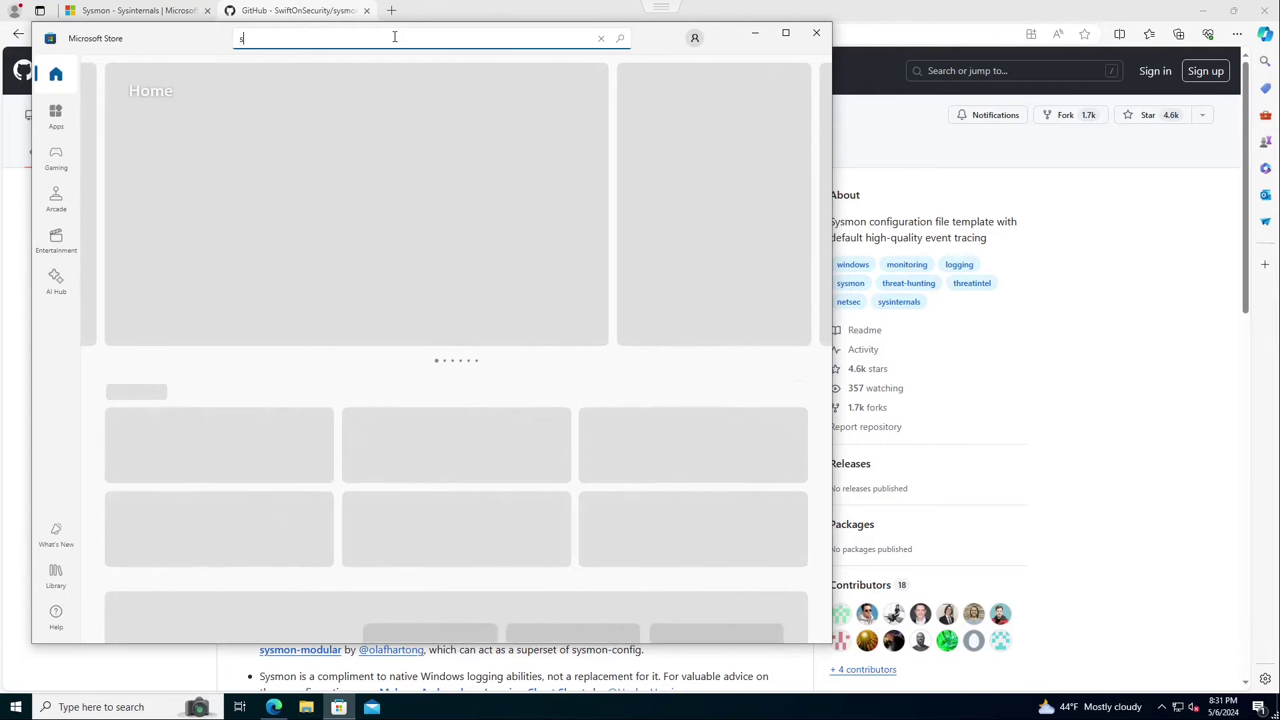
pyautogui.write('ysmon')
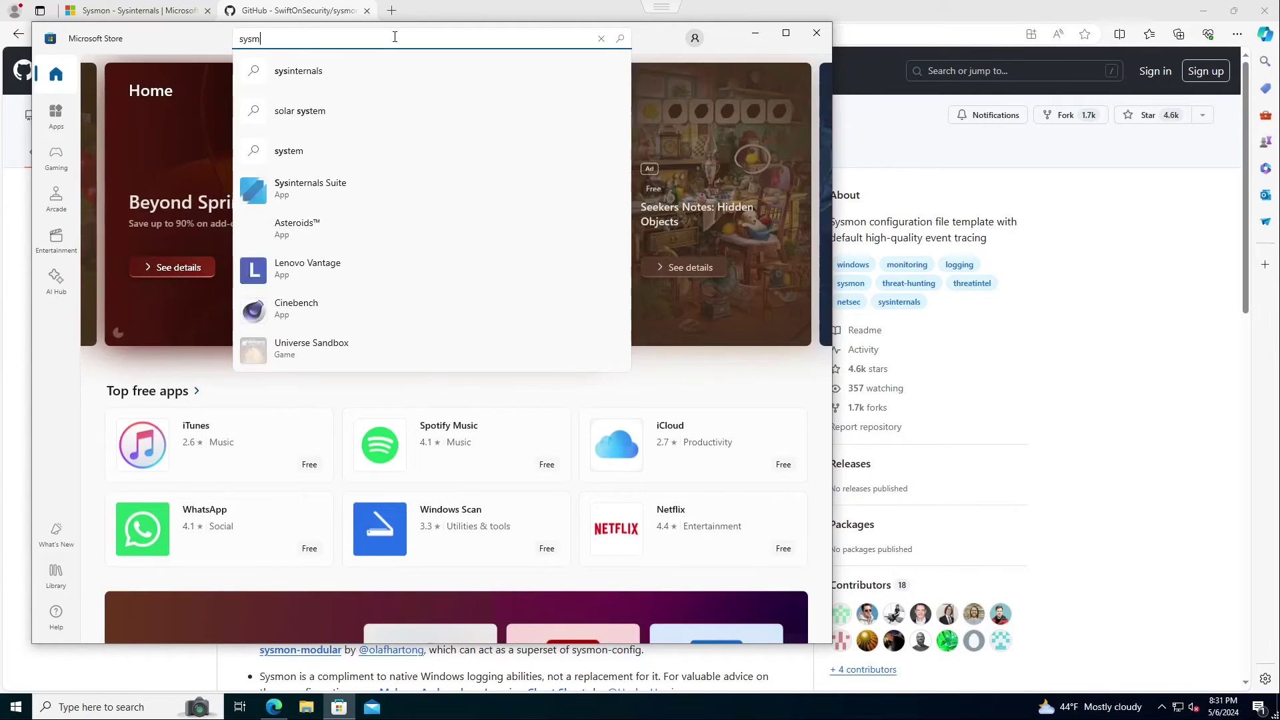
pyautogui.click(305, 114)
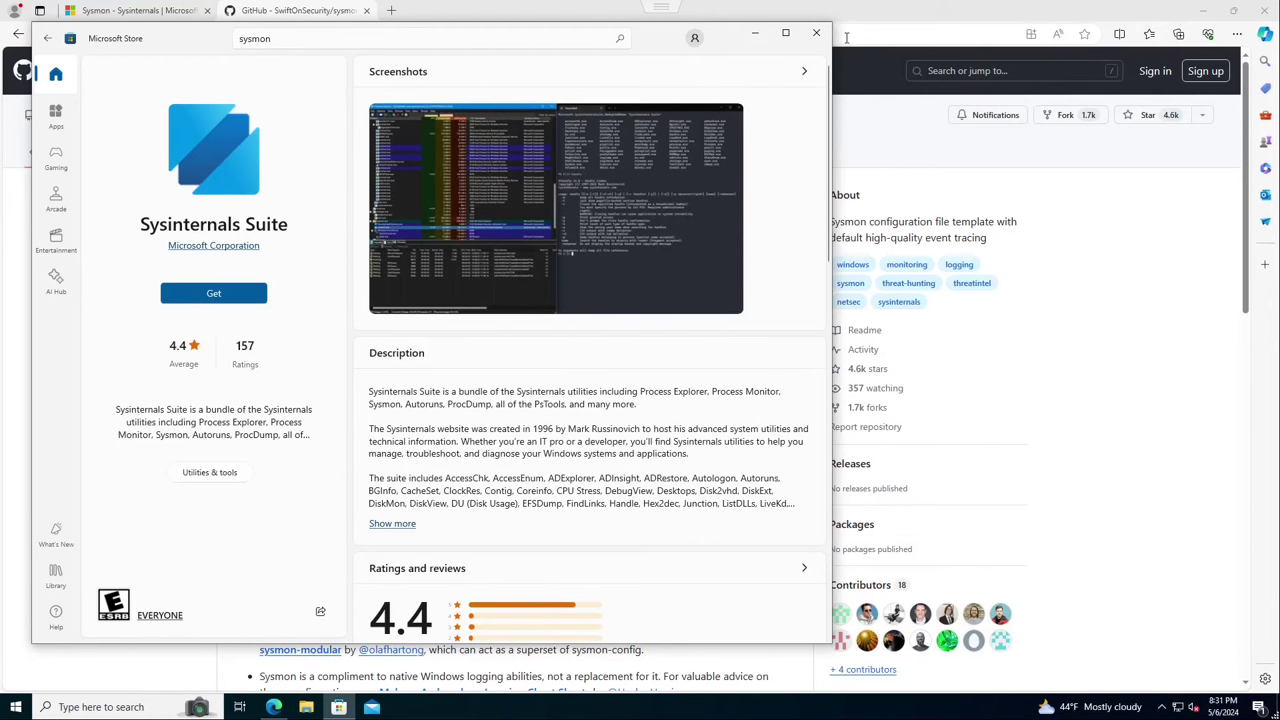
pyautogui.click(816, 33)
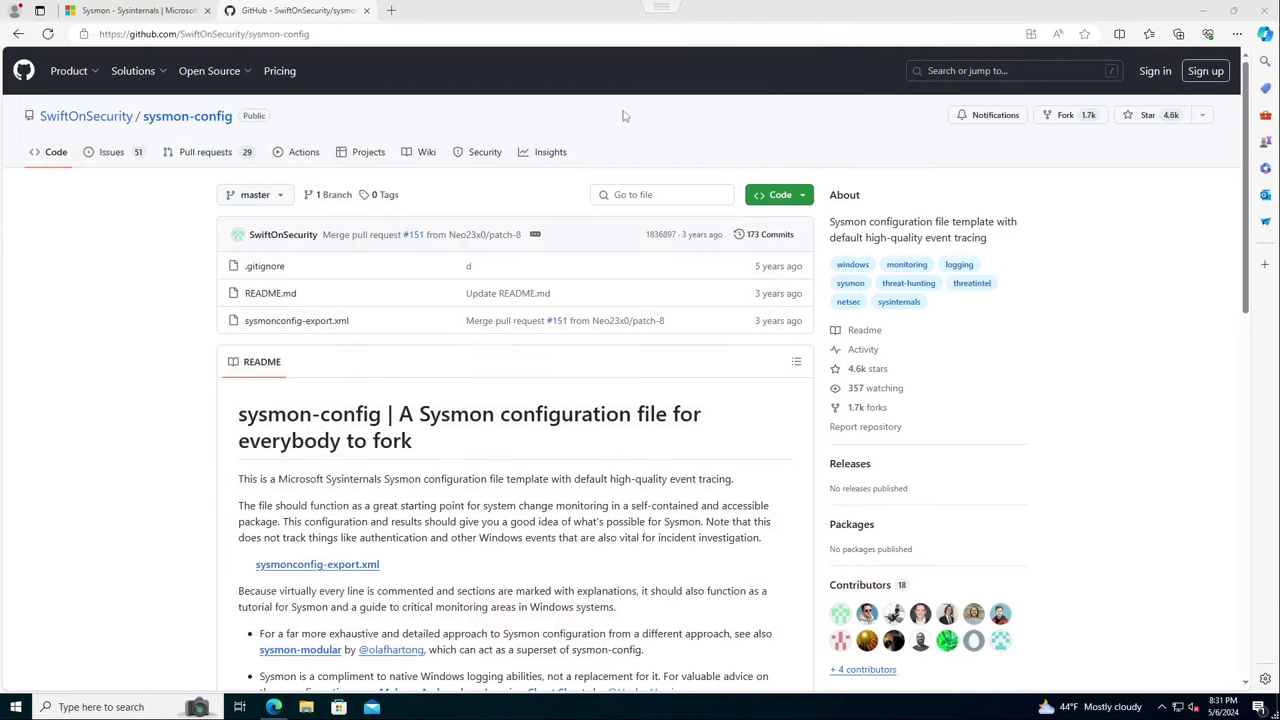
pyautogui.click(140, 18)
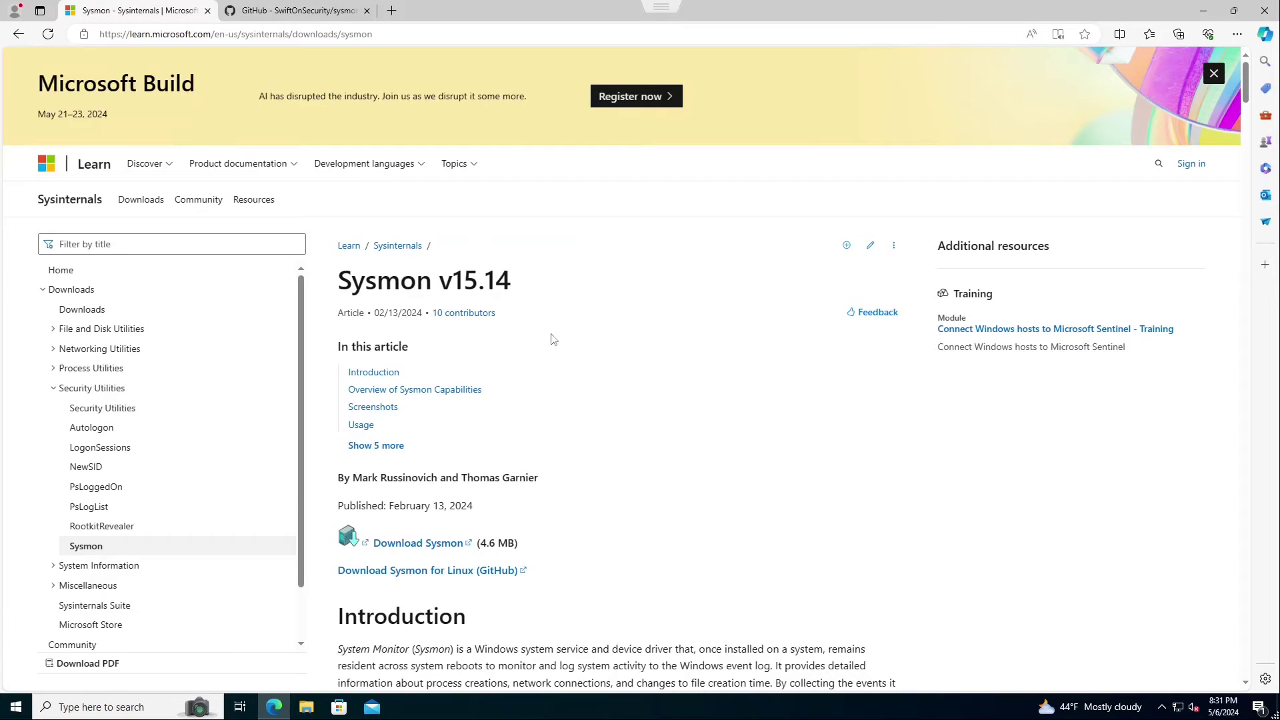
# Download Sysmon.zip and the sysmon-config-master ZIP, then open the Downloads folder in File Explorer
pyautogui.click(424, 545)
pyautogui.click(323, 14)
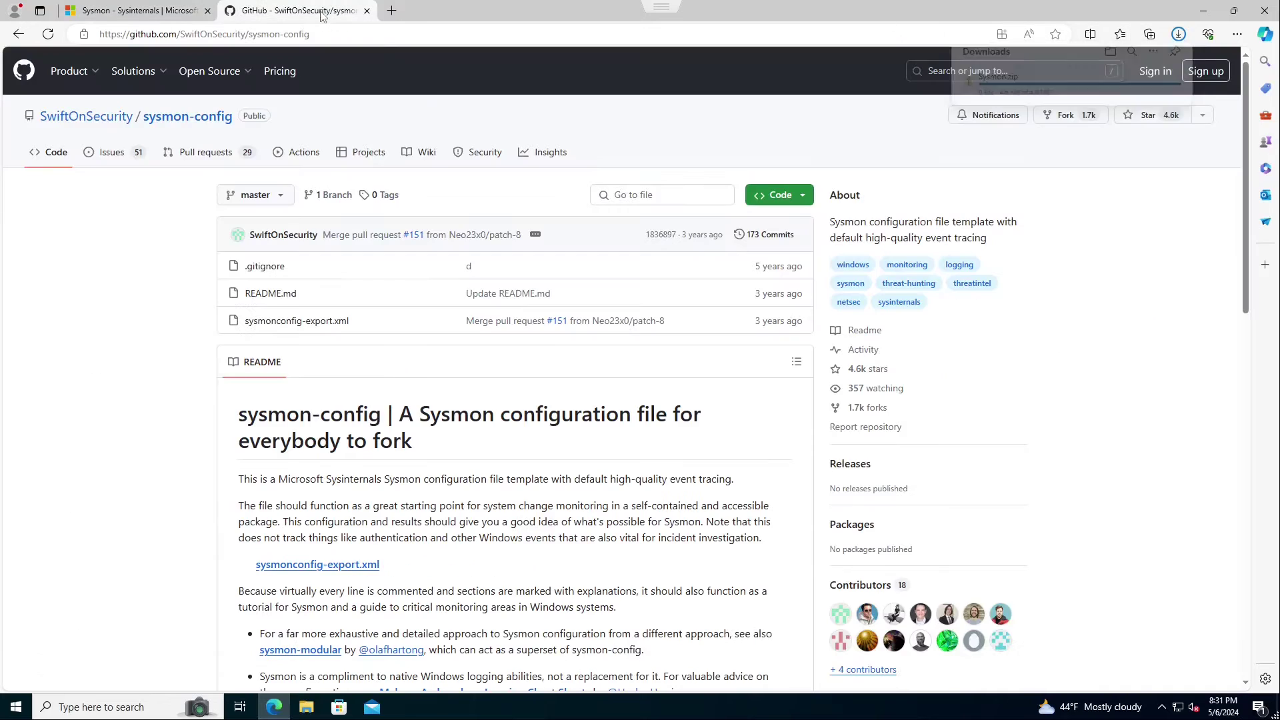
pyautogui.click(793, 195)
pyautogui.click(600, 390)
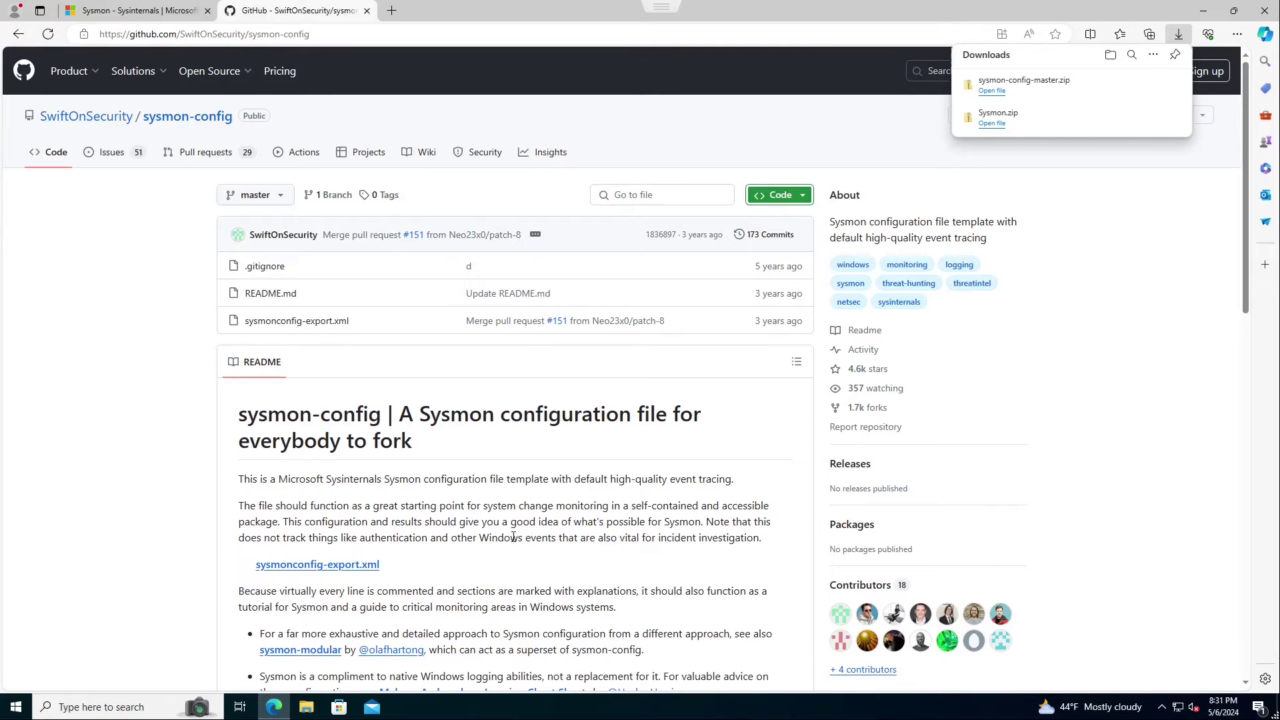
pyautogui.click(306, 707)
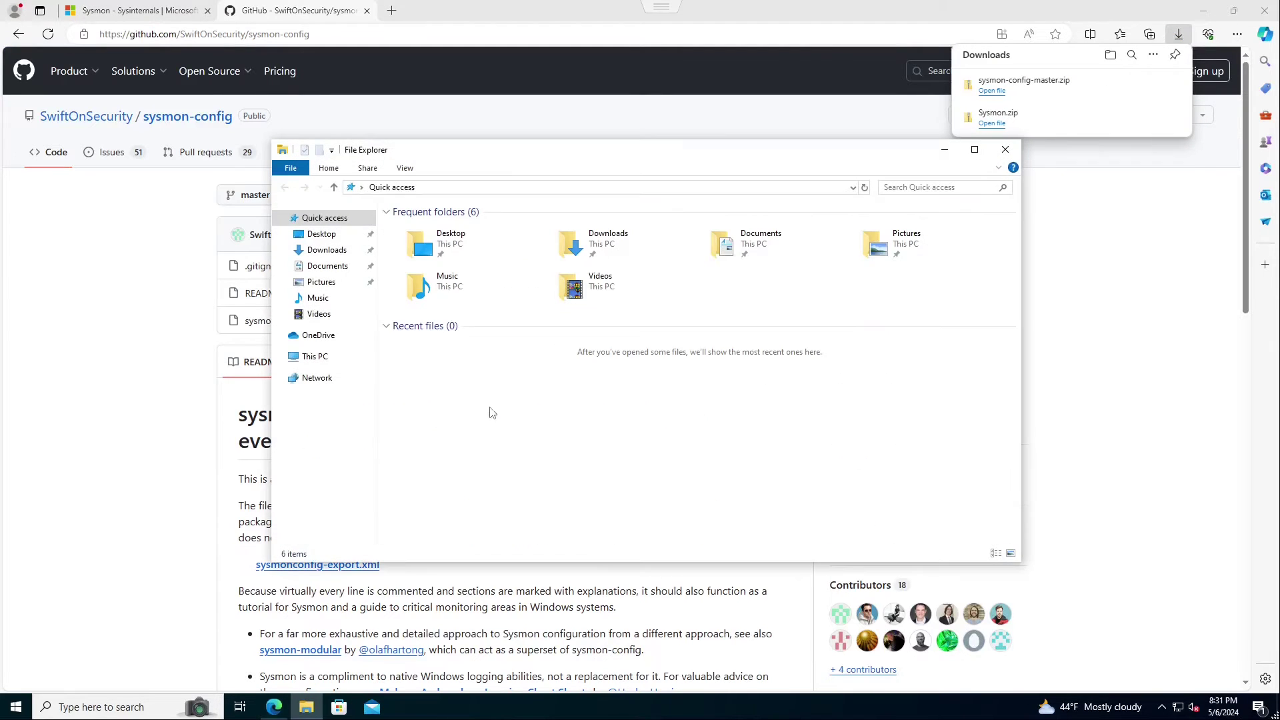
pyautogui.click(327, 249)
# Preview Sysmon.zip's contents, then start Extract All and browse to the C: drive as destination
pyautogui.doubleClick(440, 256)
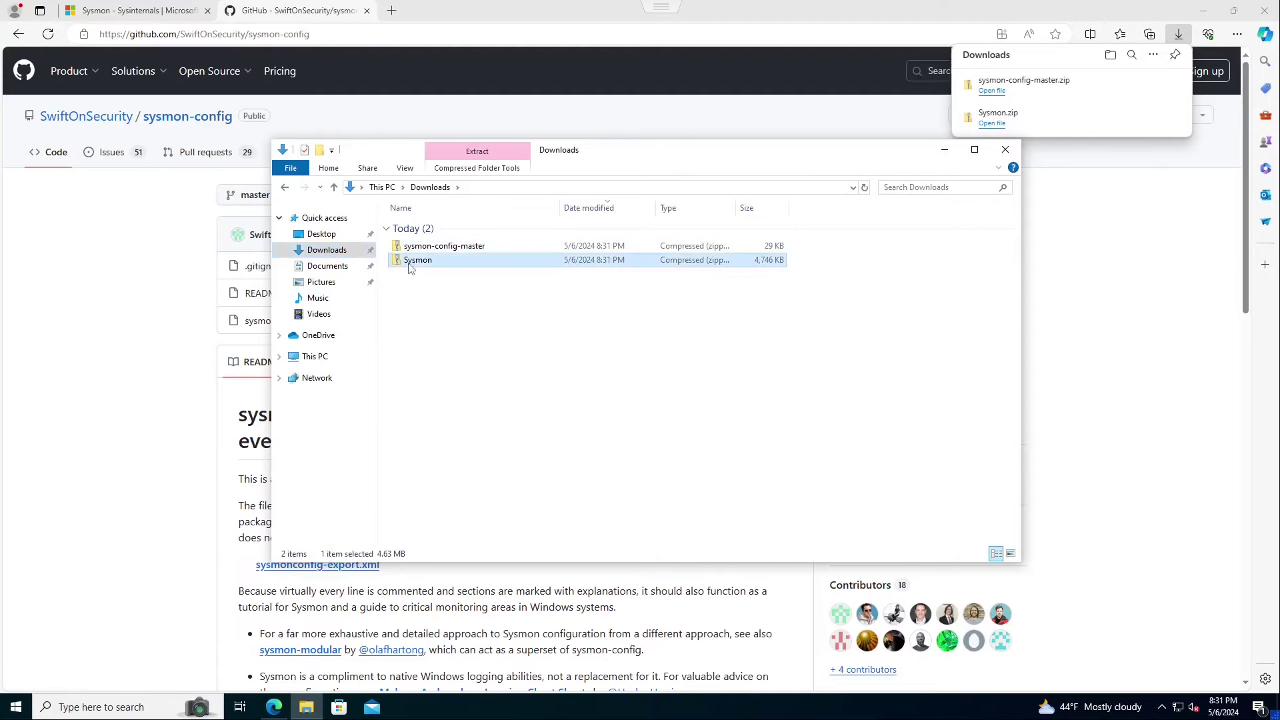
pyautogui.click(284, 187)
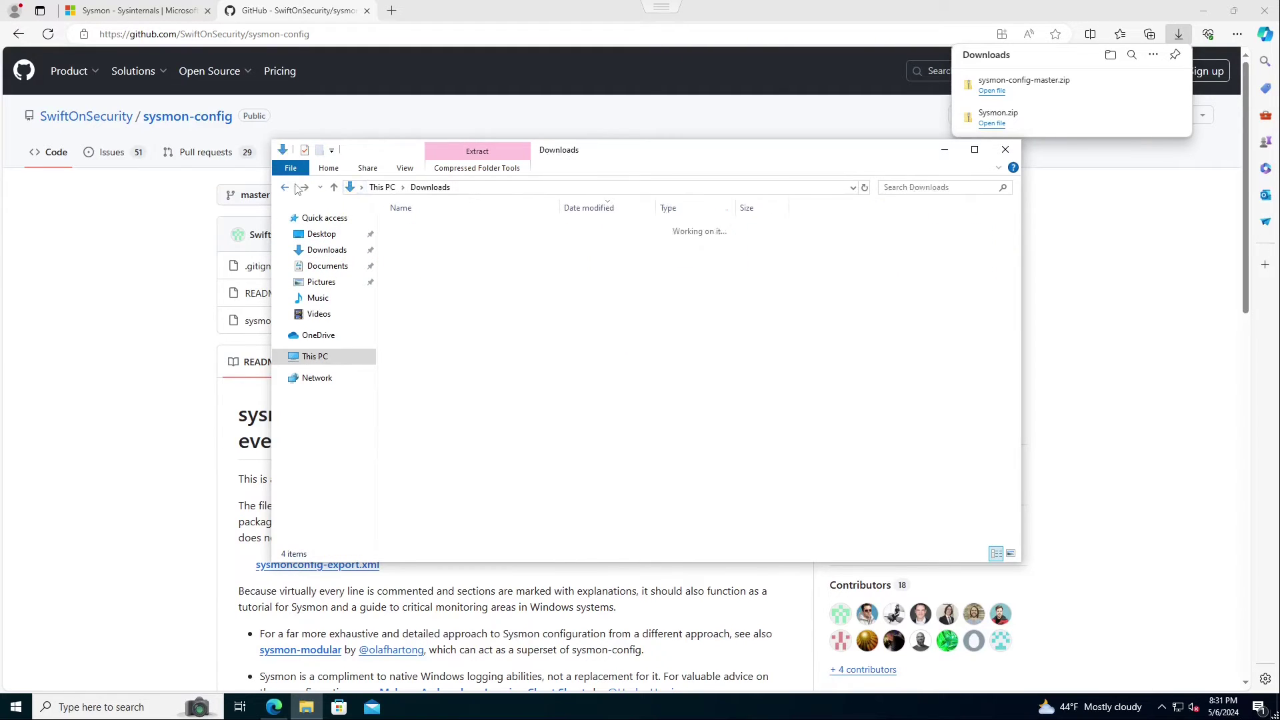
pyautogui.rightClick(432, 261)
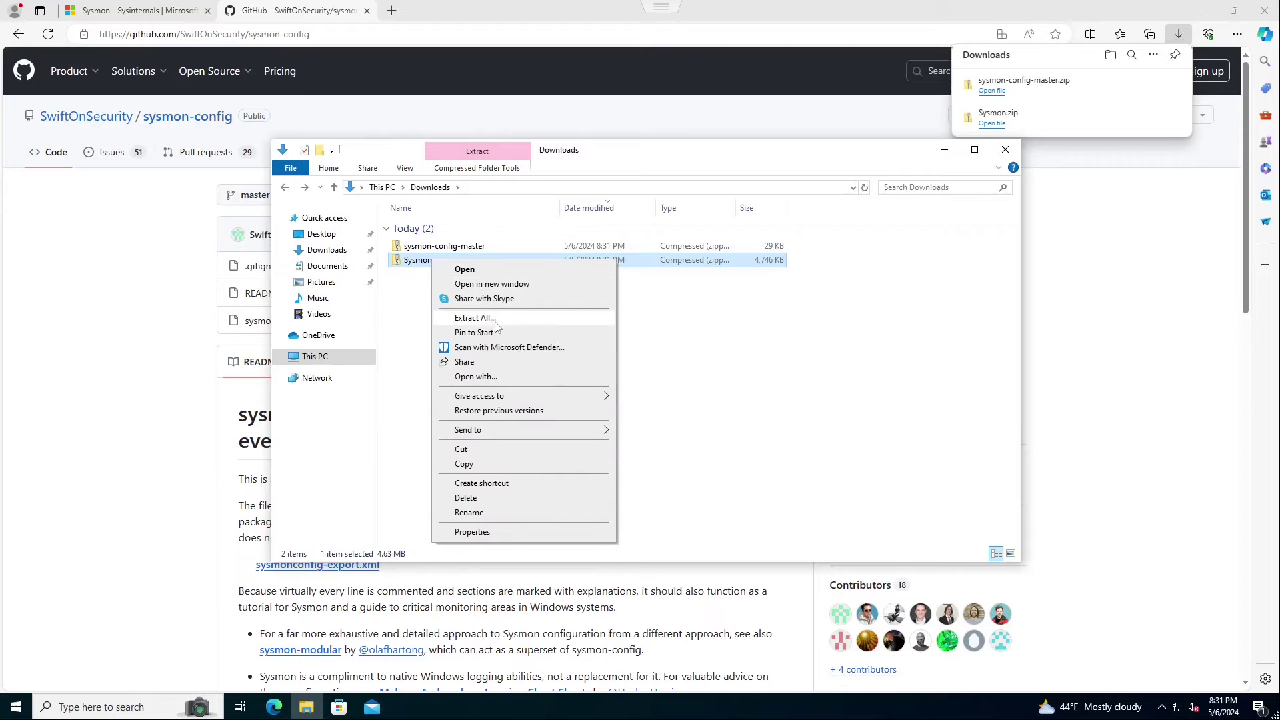
pyautogui.click(475, 318)
pyautogui.click(787, 297)
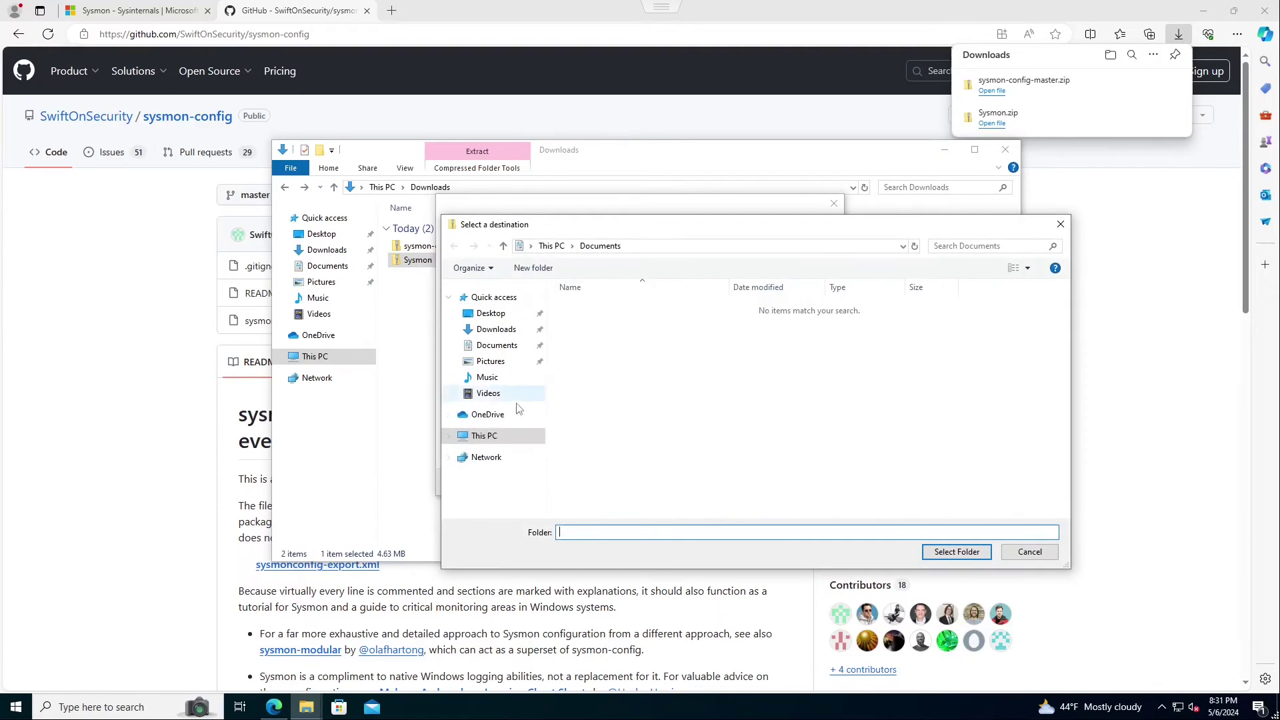
pyautogui.click(484, 435)
pyautogui.click(615, 457)
pyautogui.doubleClick(615, 458)
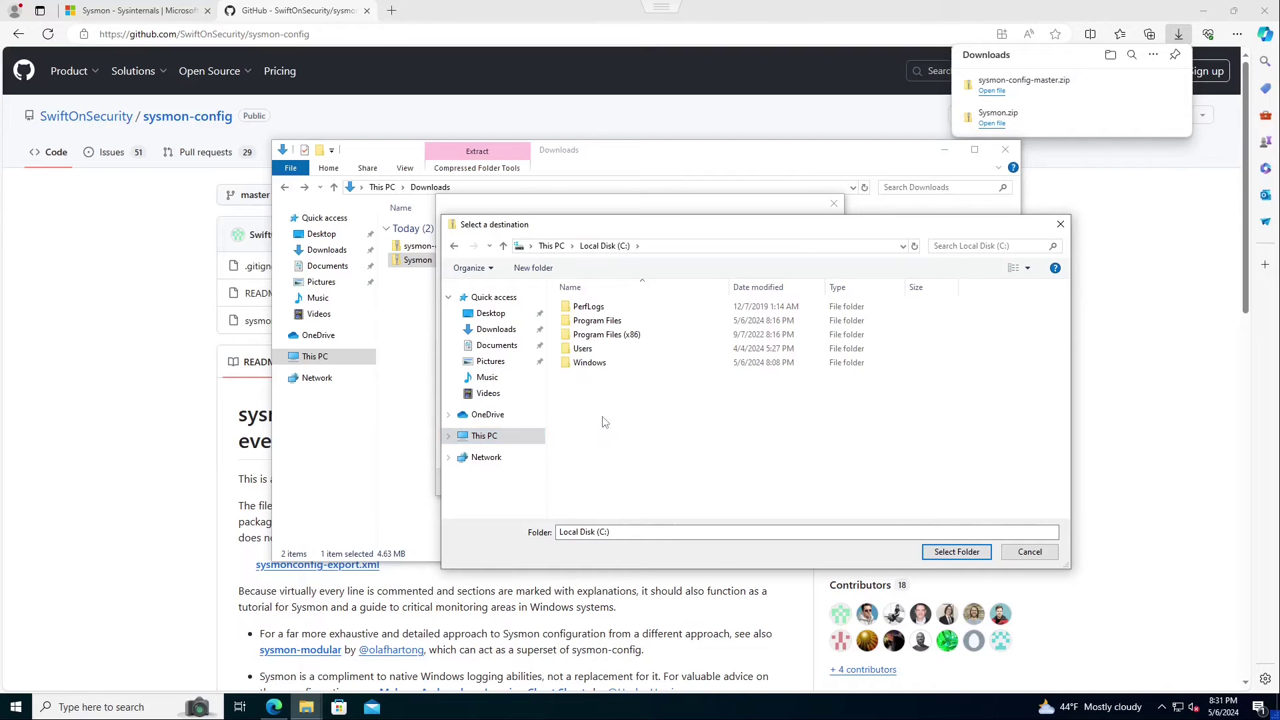
# Create a new 'temp' folder on C: and extract the Sysmon files into C:\temp
pyautogui.click(533, 267)
pyautogui.write('temp')
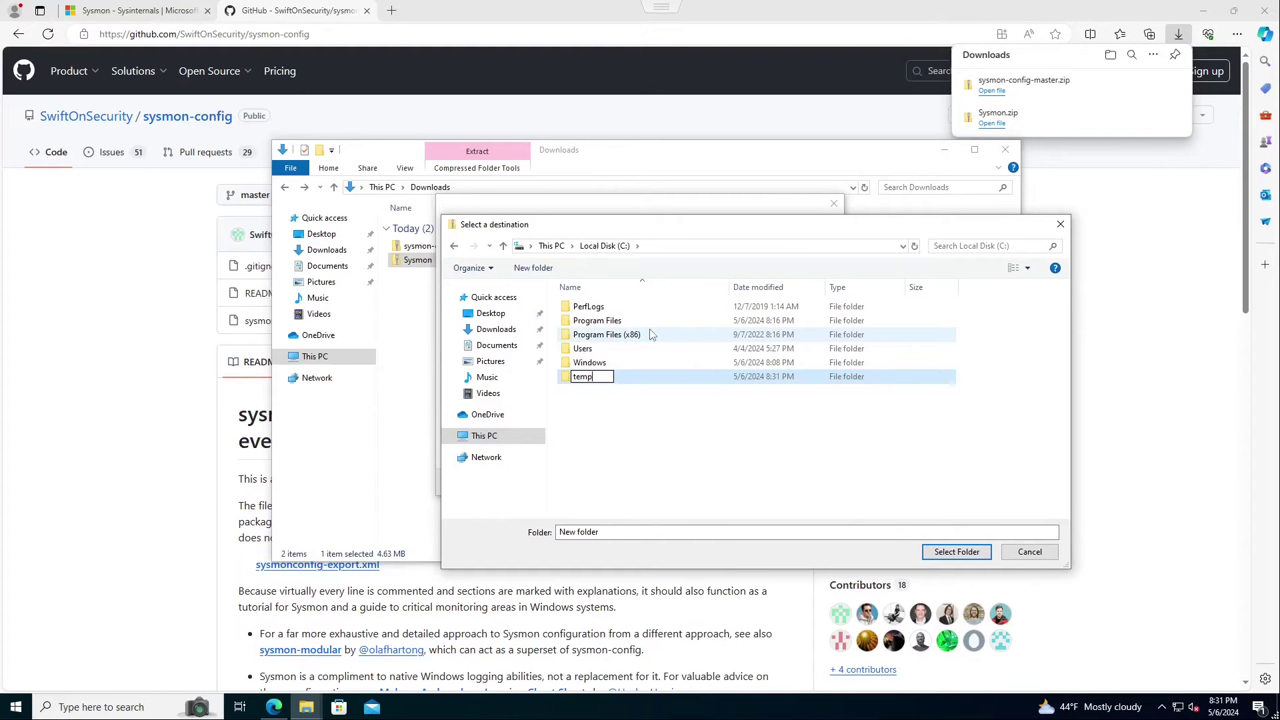
pyautogui.press('Return')
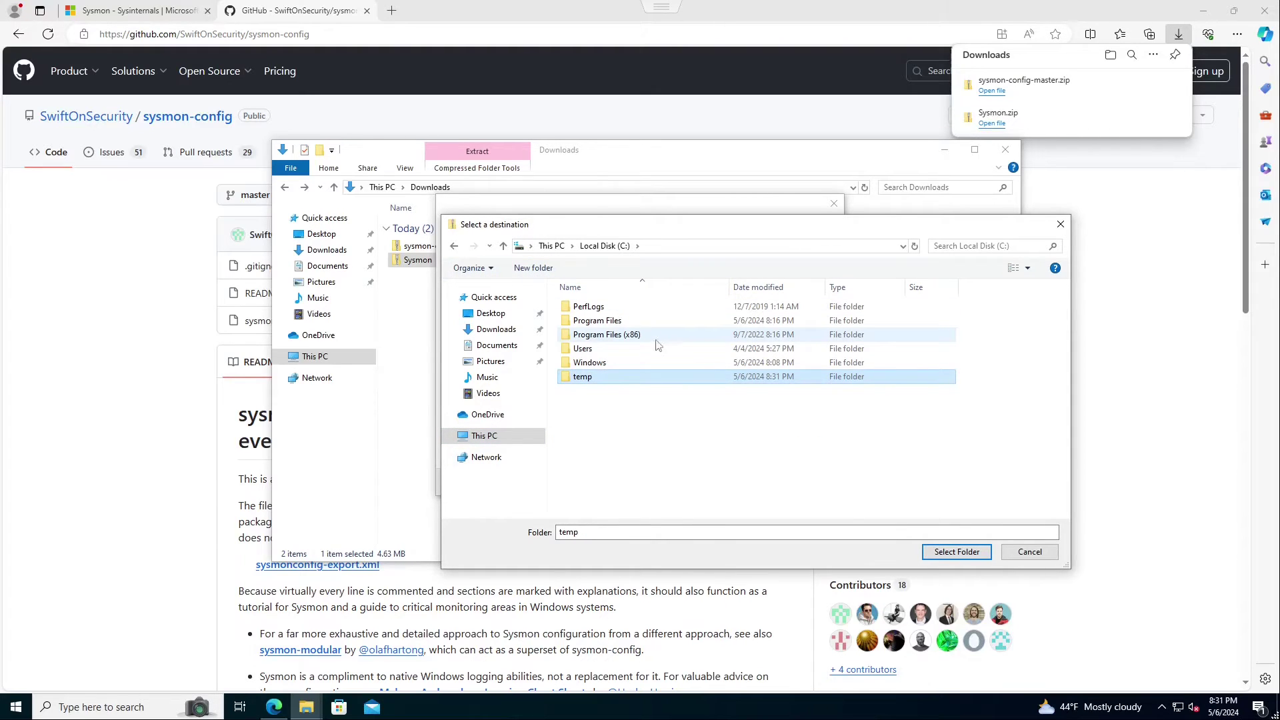
pyautogui.doubleClick(584, 381)
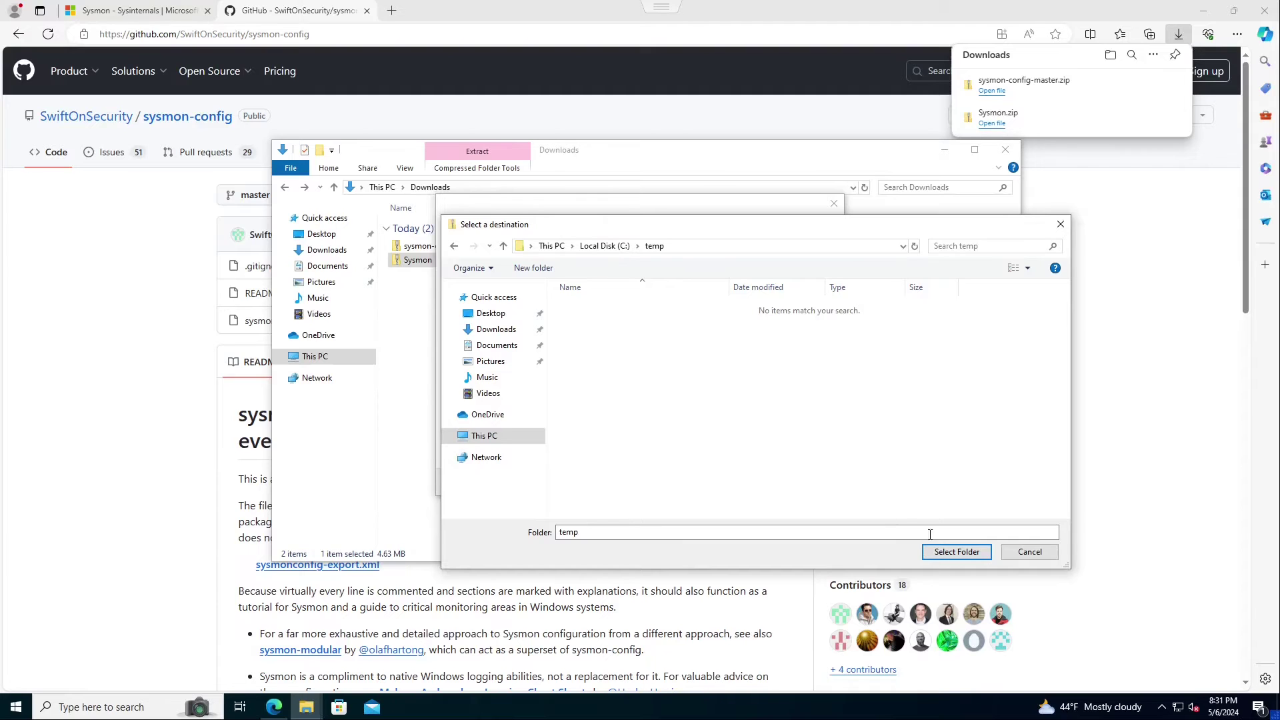
pyautogui.click(943, 551)
pyautogui.click(761, 481)
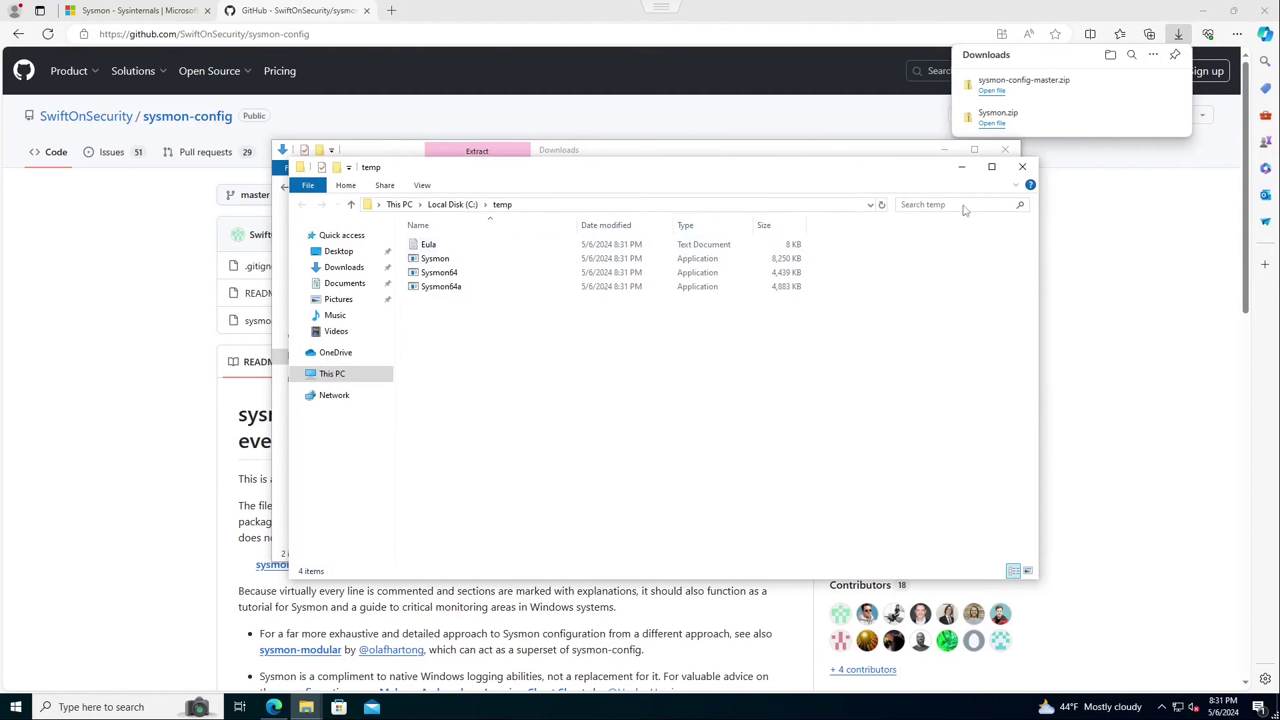
# Close the C:\temp window and start extracting sysmon-config-master.zip, browsing to the C: drive
pyautogui.click(1022, 167)
pyautogui.click(418, 248)
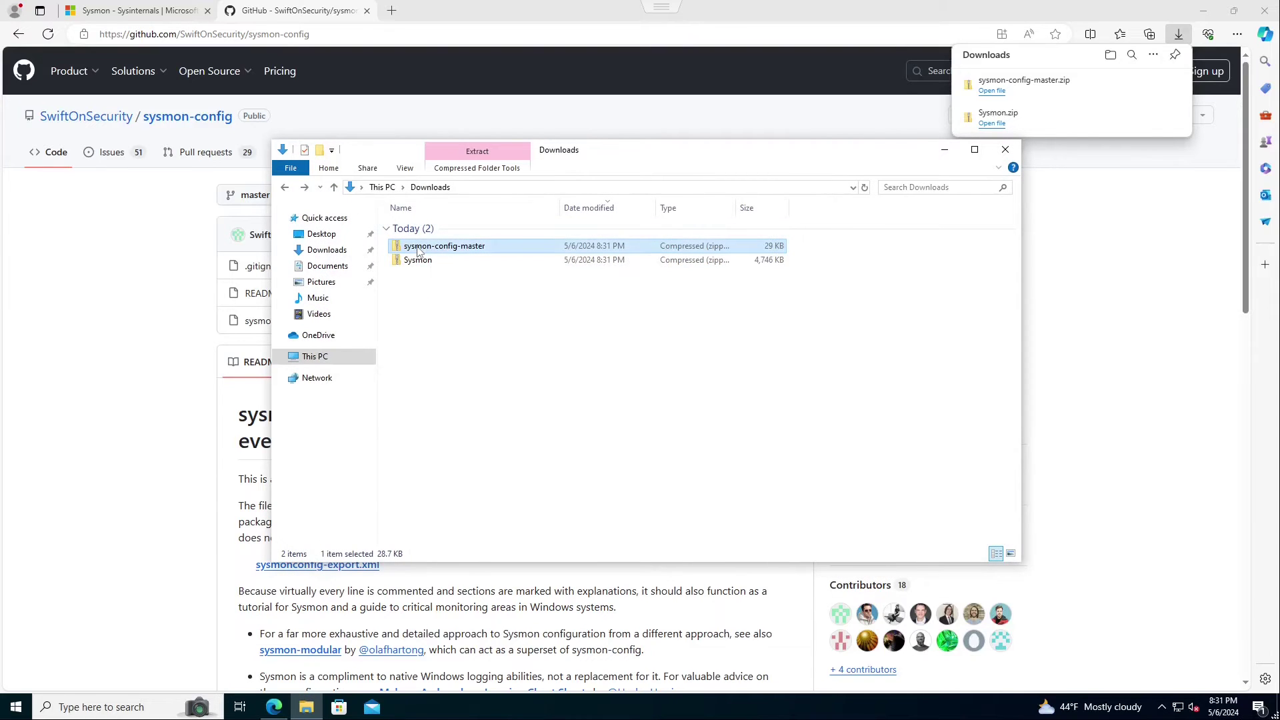
pyautogui.rightClick(424, 248)
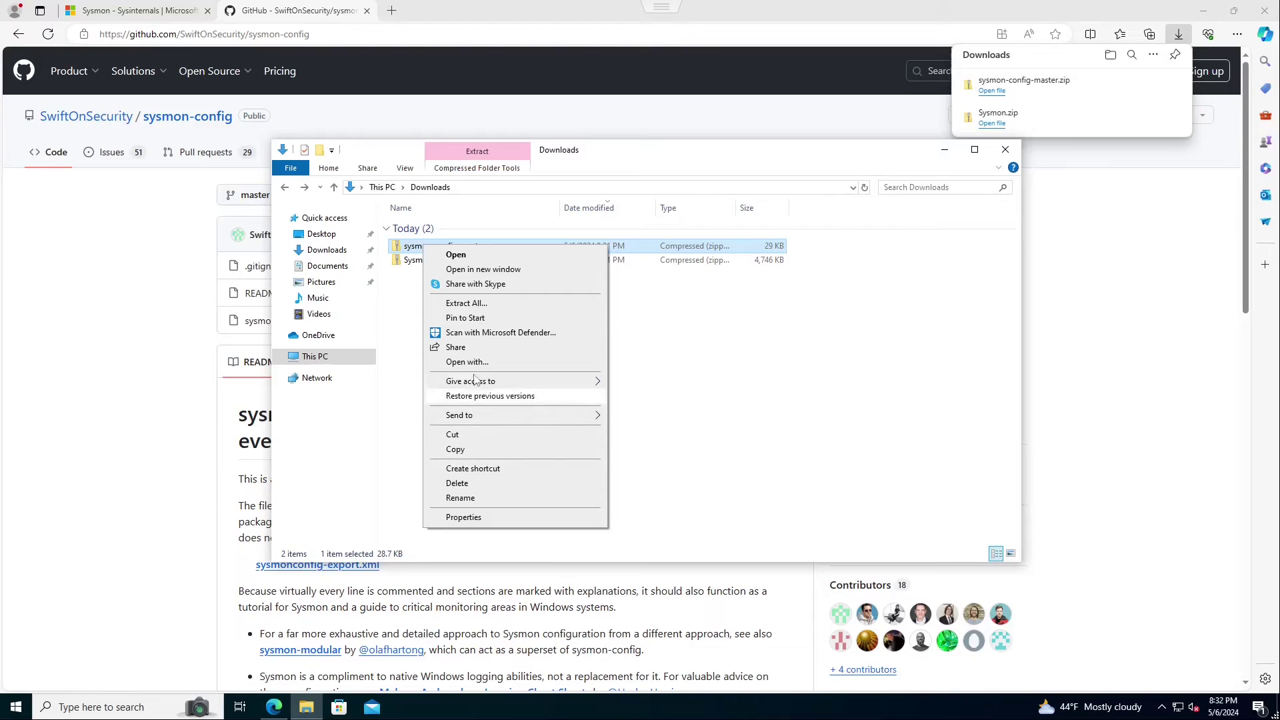
pyautogui.click(474, 305)
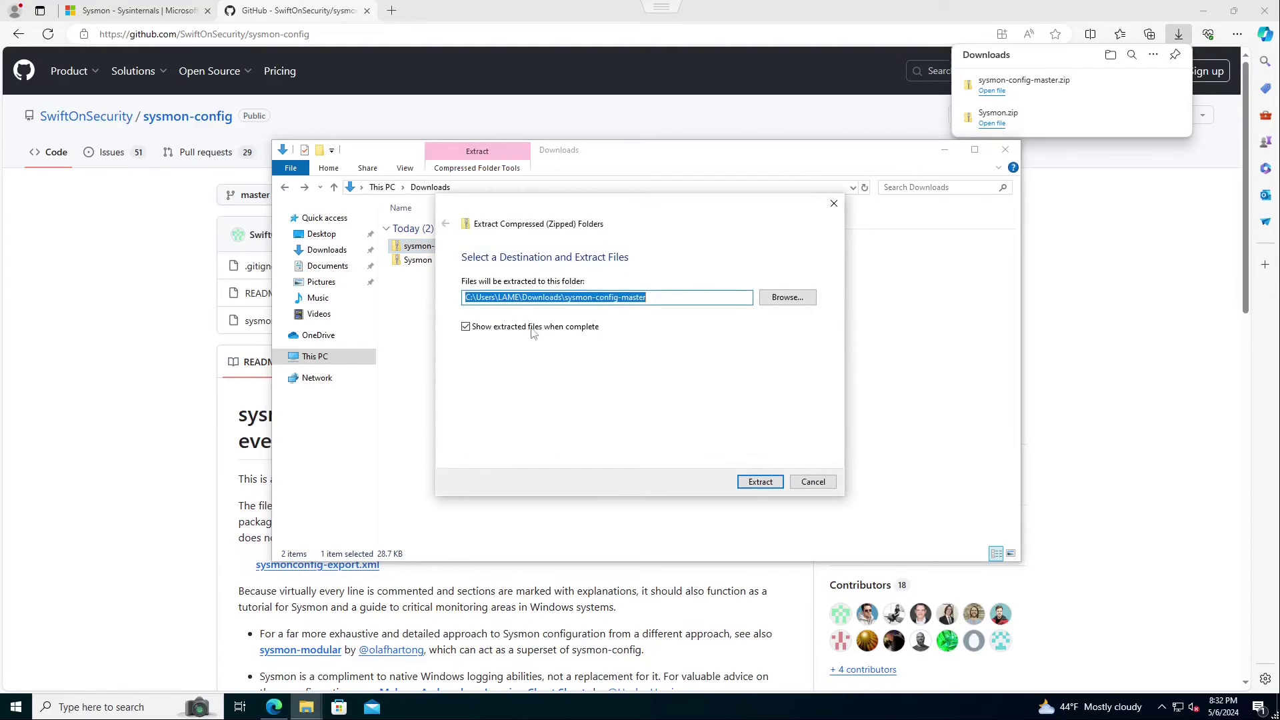
pyautogui.click(786, 297)
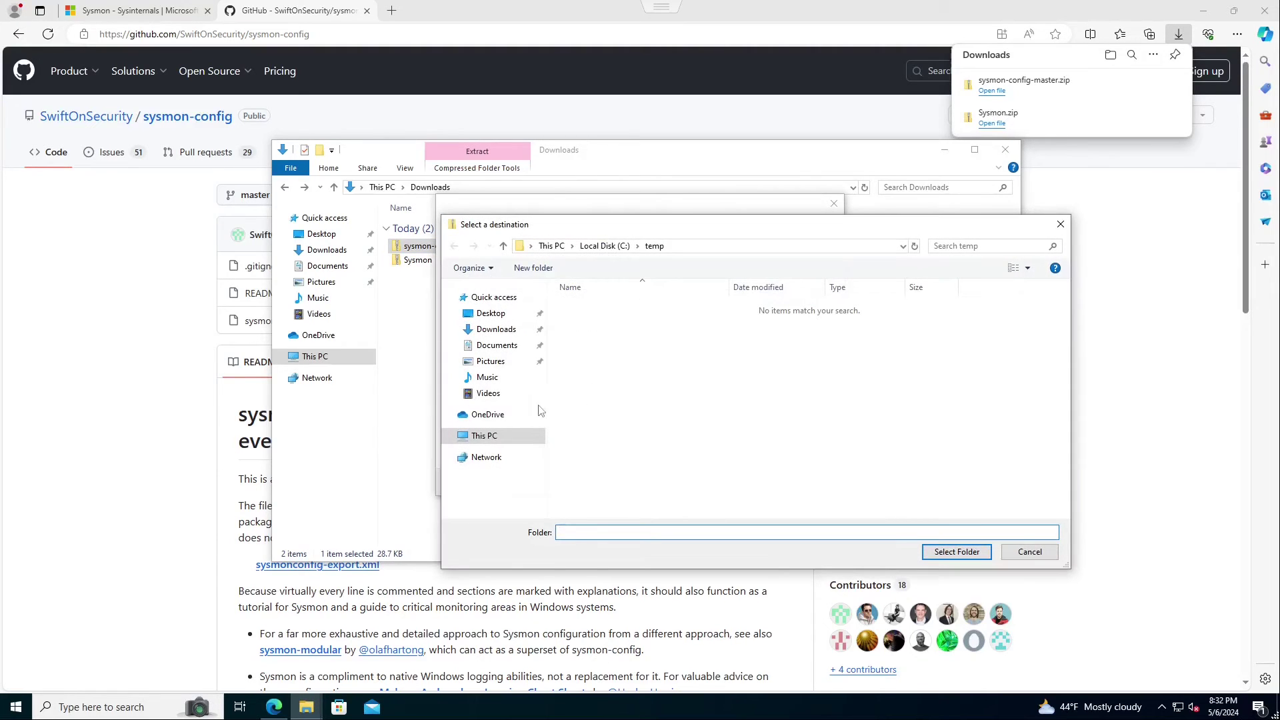
pyautogui.click(485, 437)
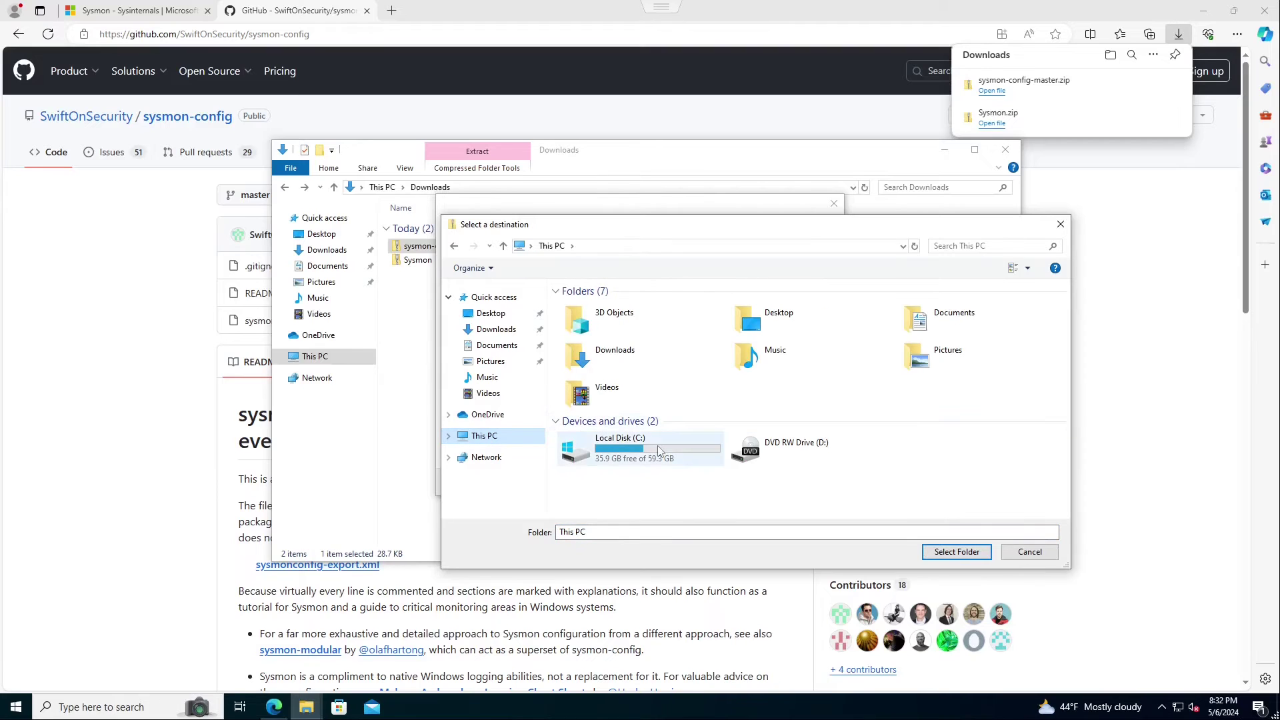
pyautogui.click(658, 450)
pyautogui.doubleClick(658, 451)
# Extract sysmon-config-master into C:\temp and reopen the temp folder
pyautogui.click(587, 349)
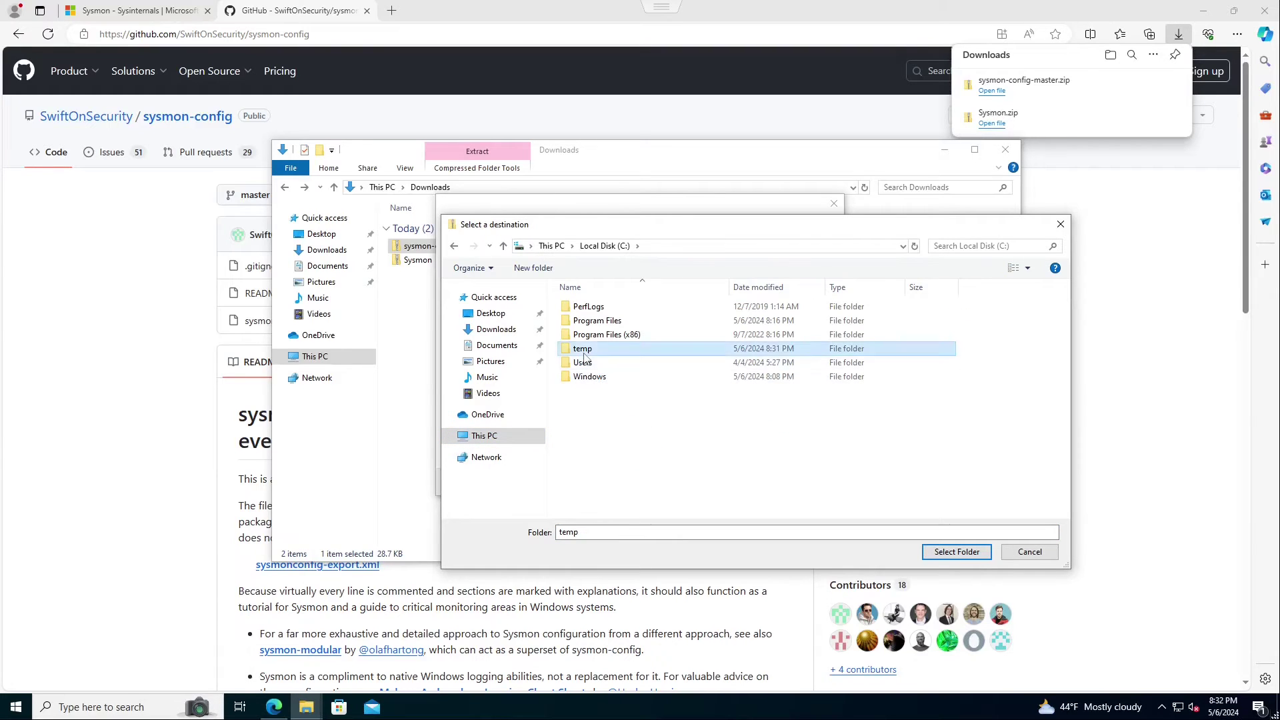
pyautogui.doubleClick(587, 348)
pyautogui.click(957, 552)
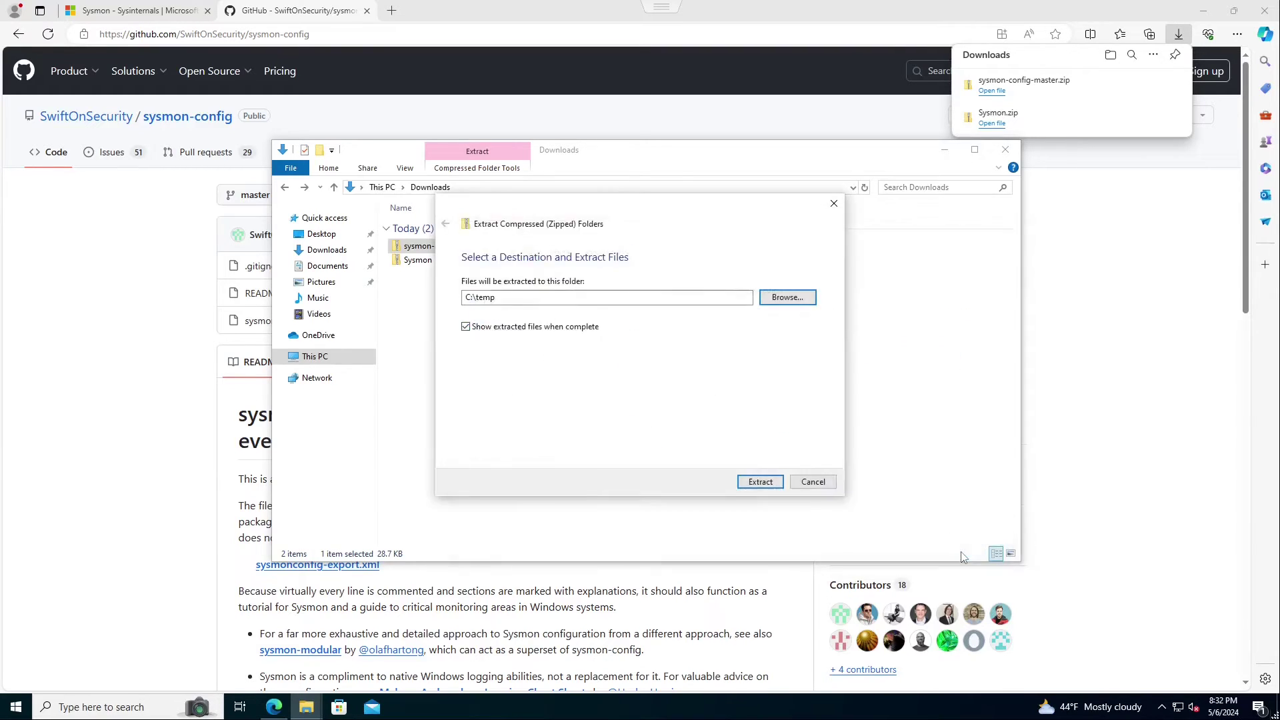
pyautogui.click(760, 481)
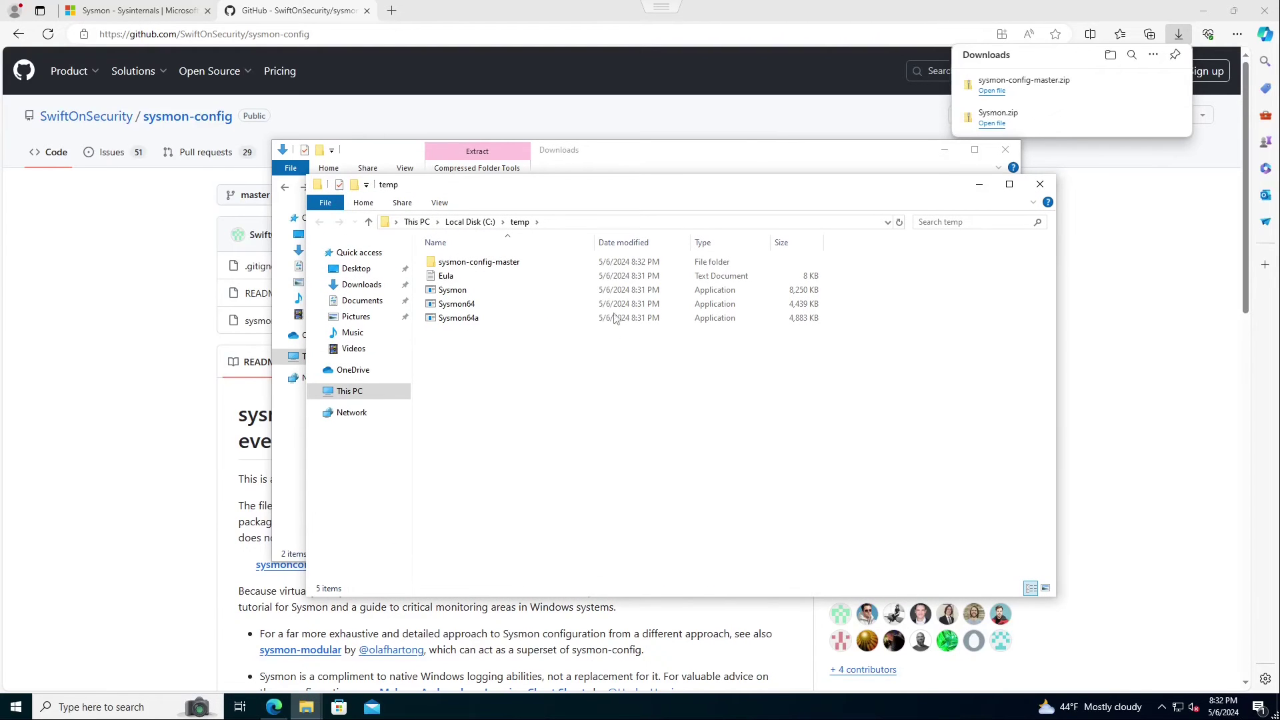
pyautogui.moveTo(670, 184); pyautogui.dragTo(849, 284)
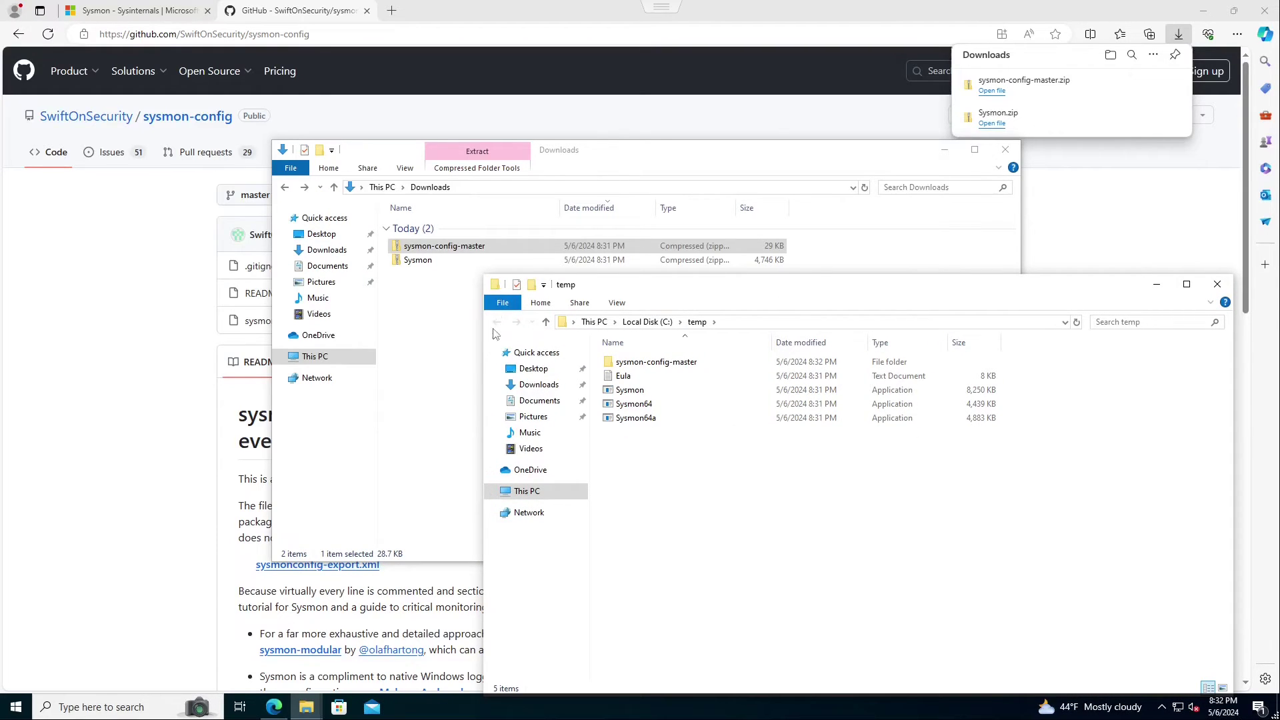
pyautogui.click(635, 327)
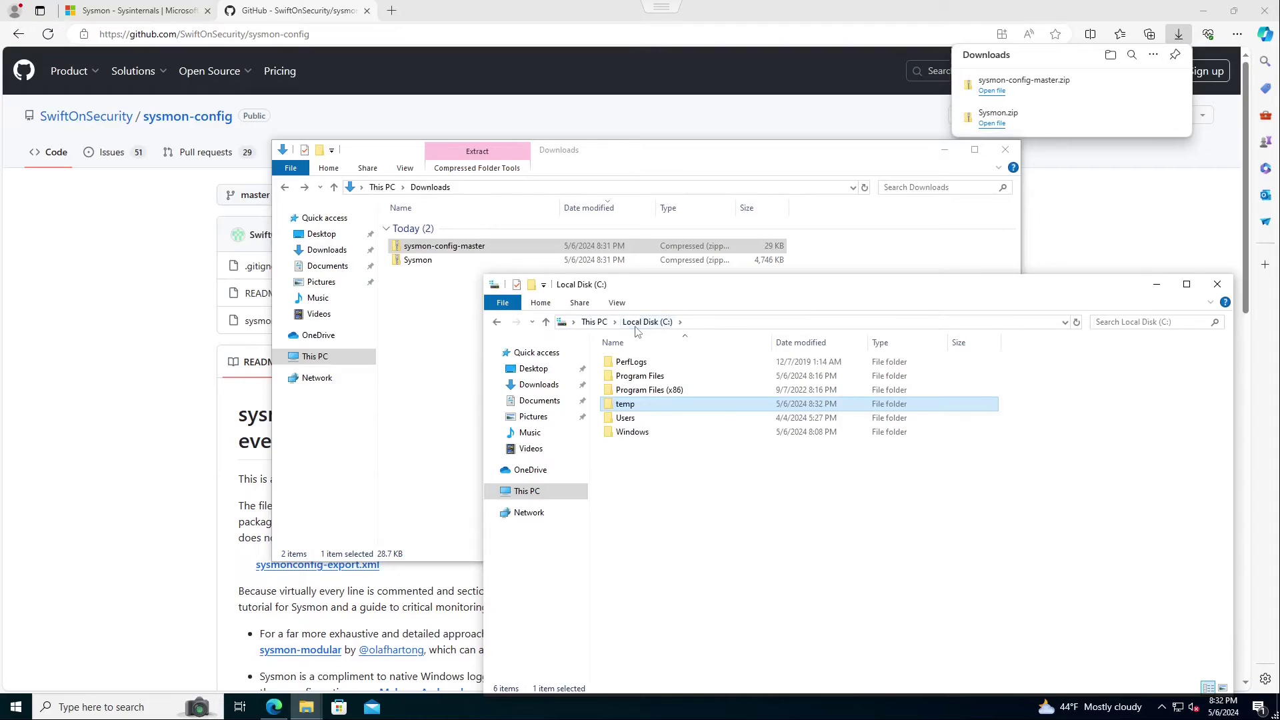
pyautogui.doubleClick(644, 407)
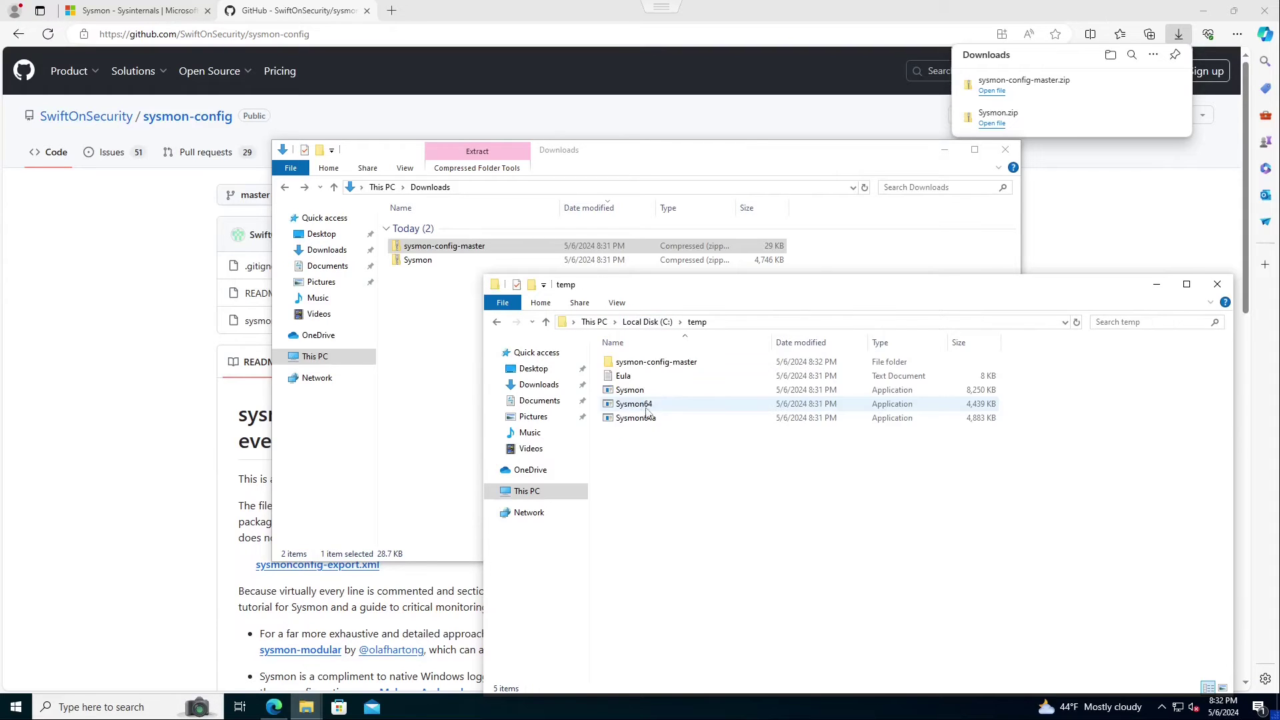
# Copy sysmonconfig-export from the sysmon-config-master folder and paste it into C:\temp
pyautogui.doubleClick(658, 367)
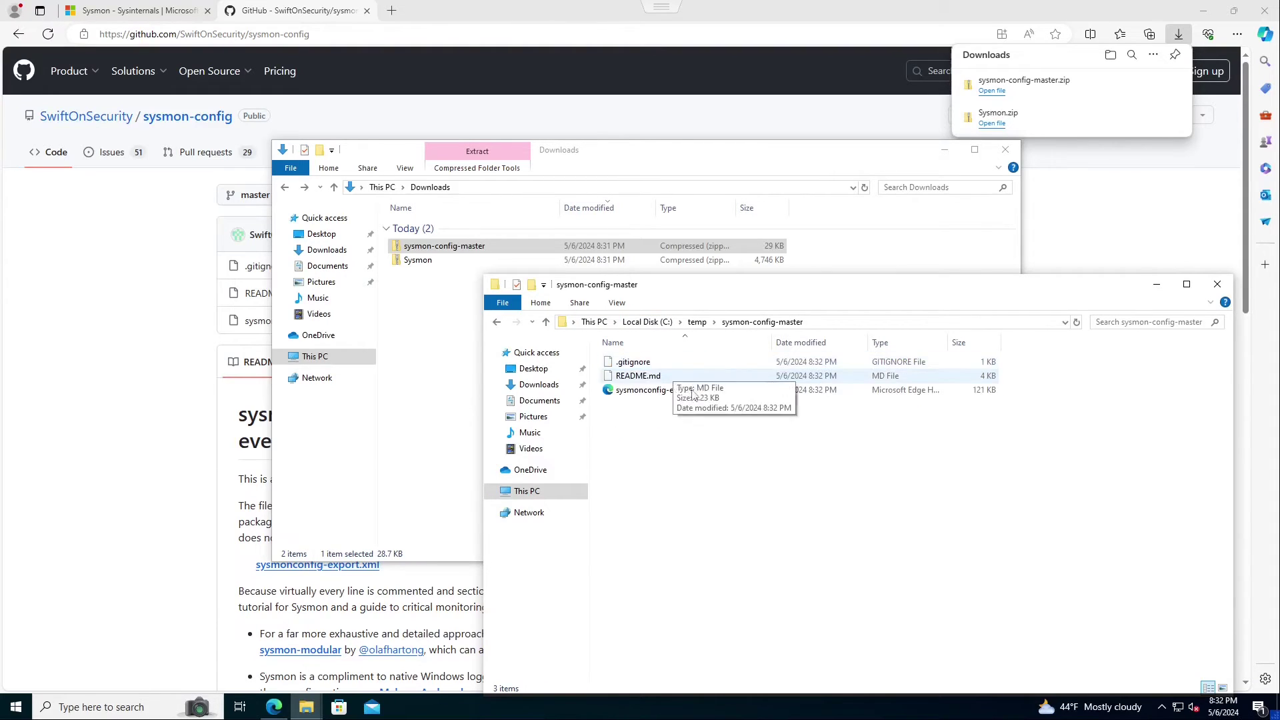
pyautogui.click(666, 395)
pyautogui.rightClick(666, 400)
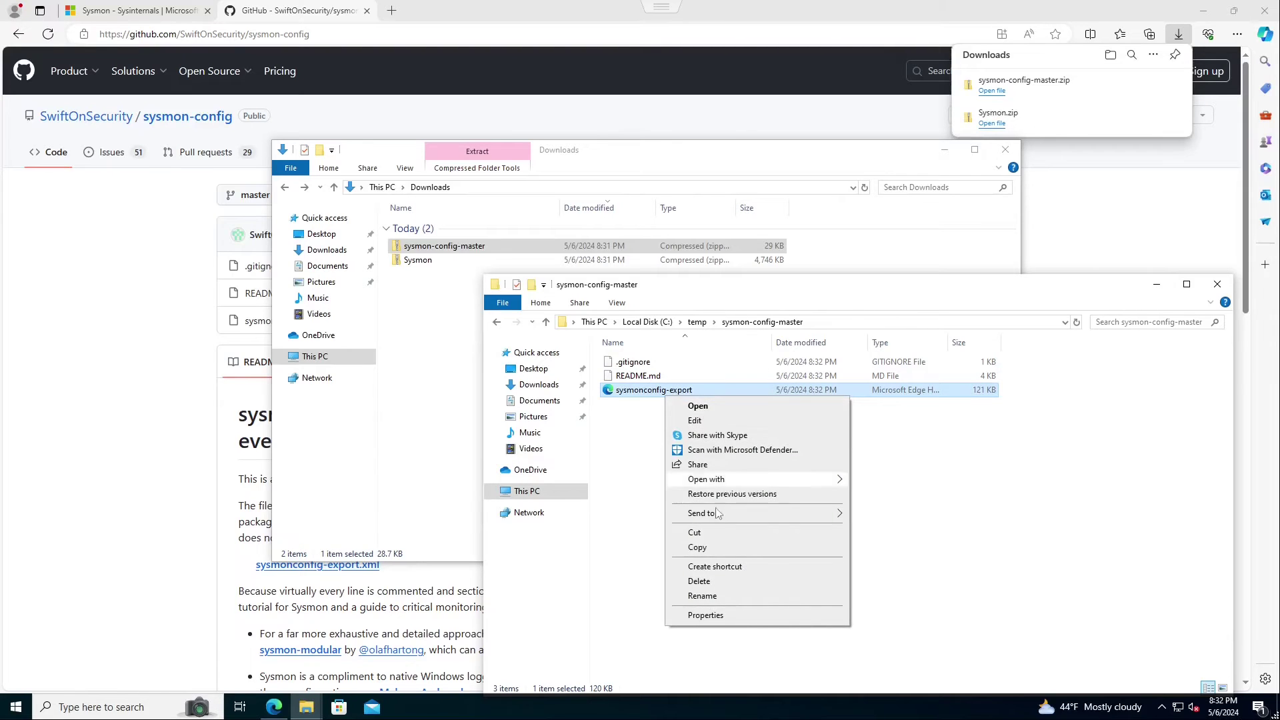
pyautogui.click(697, 549)
pyautogui.click(496, 321)
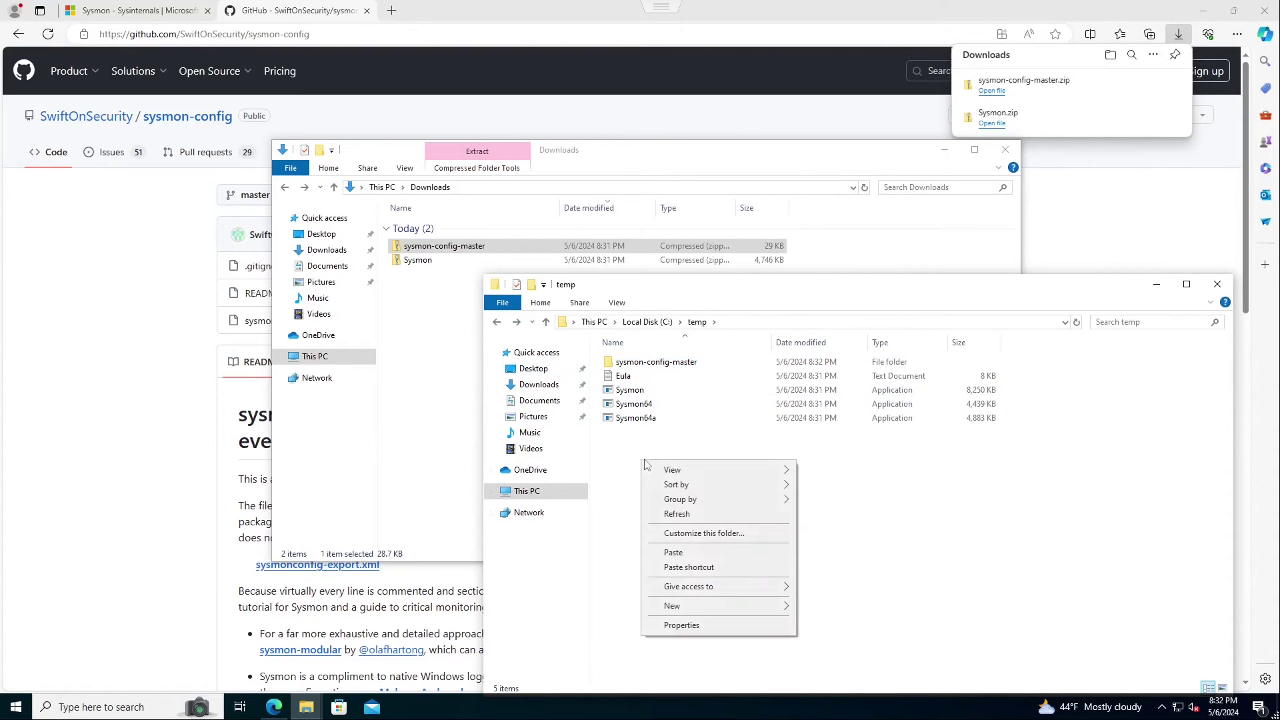
pyautogui.click(690, 553)
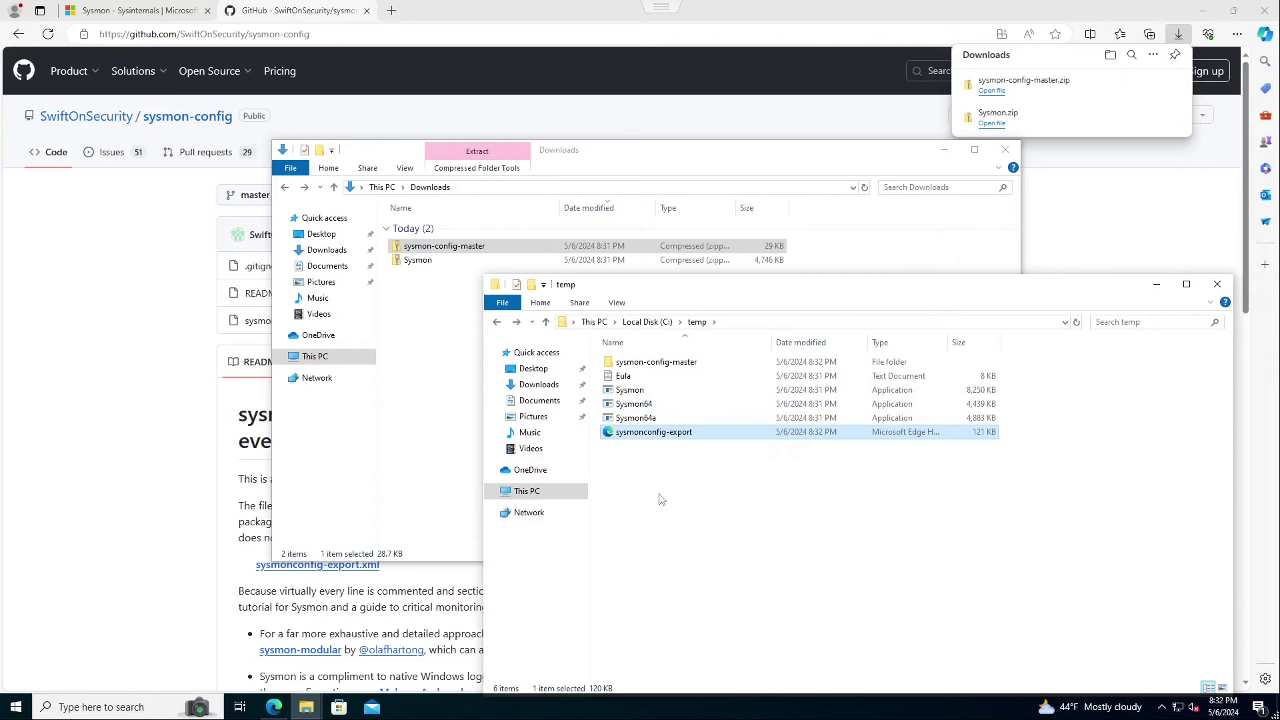
# Search 'terminal' and run Command Prompt as administrator, approving the elevation prompt
pyautogui.click(126, 706)
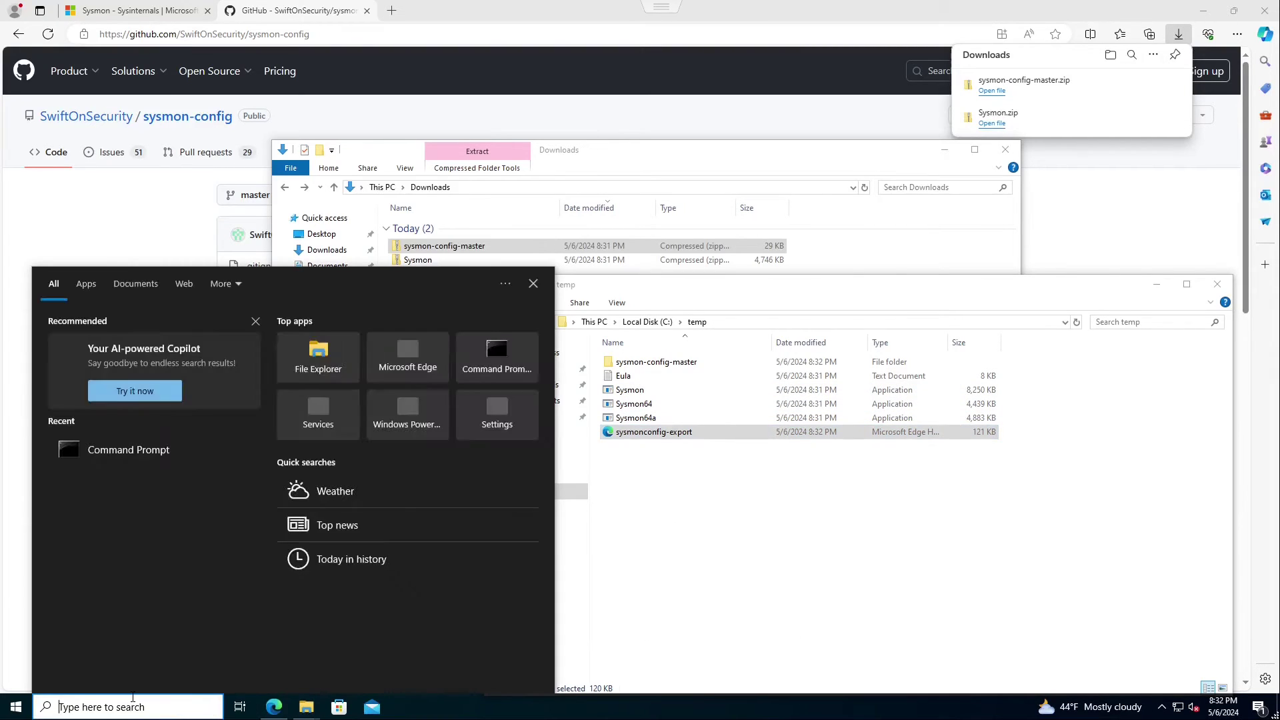
pyautogui.write('terminal')
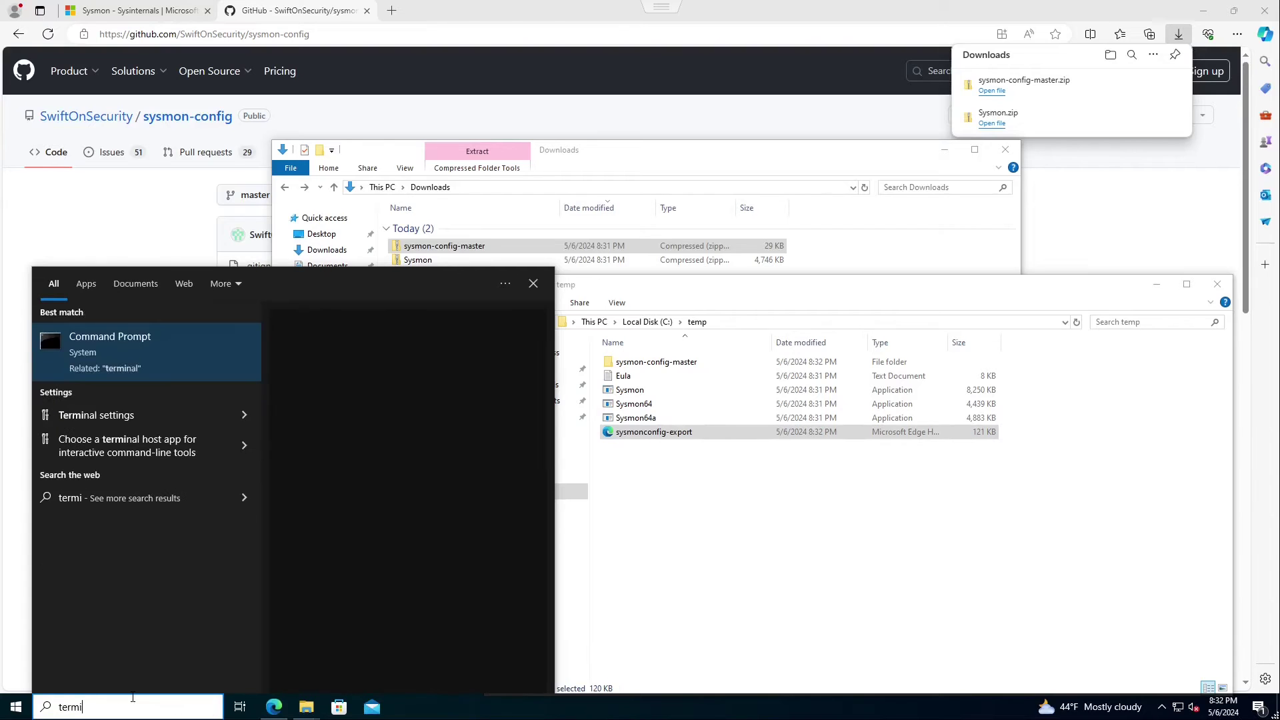
pyautogui.rightClick(86, 358)
pyautogui.click(141, 368)
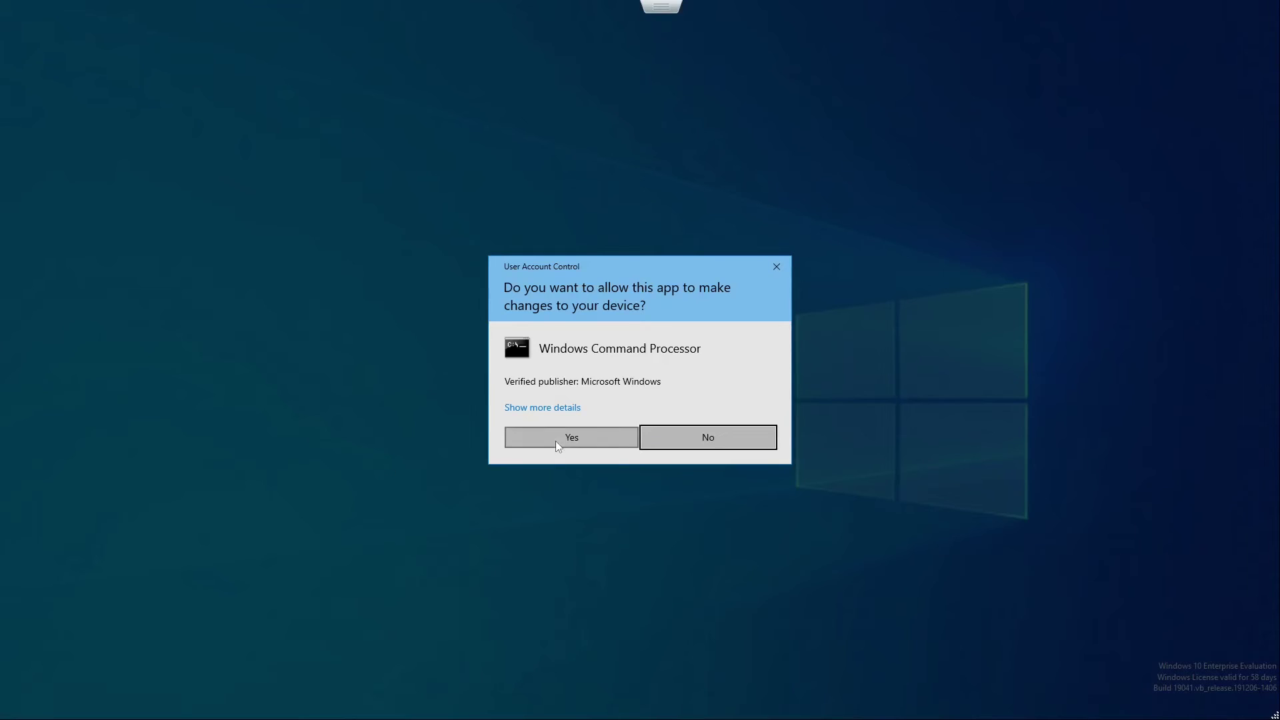
pyautogui.click(558, 440)
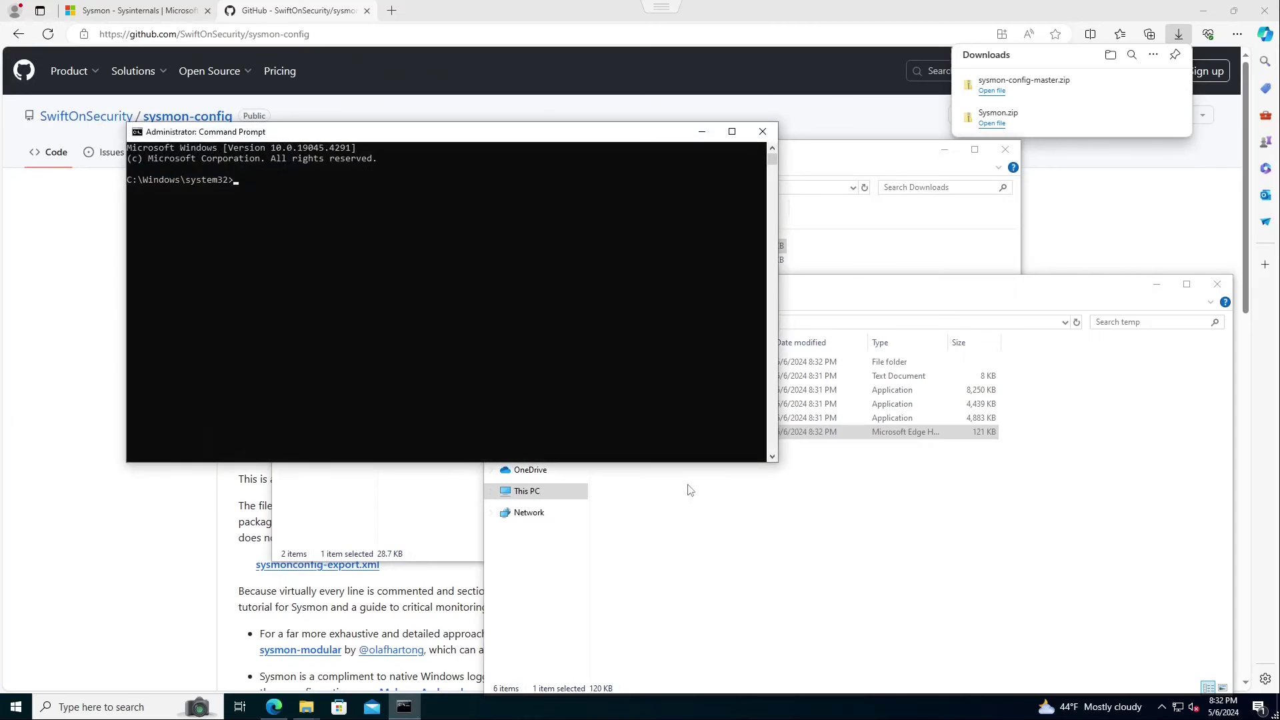
# Change into c:\temp and list its files with dir
pyautogui.write('cd c:/  ')
pyautogui.write('c:\\>cd')
pyautogui.moveTo(532, 139); pyautogui.dragTo(952, 195)
pyautogui.write('temp')
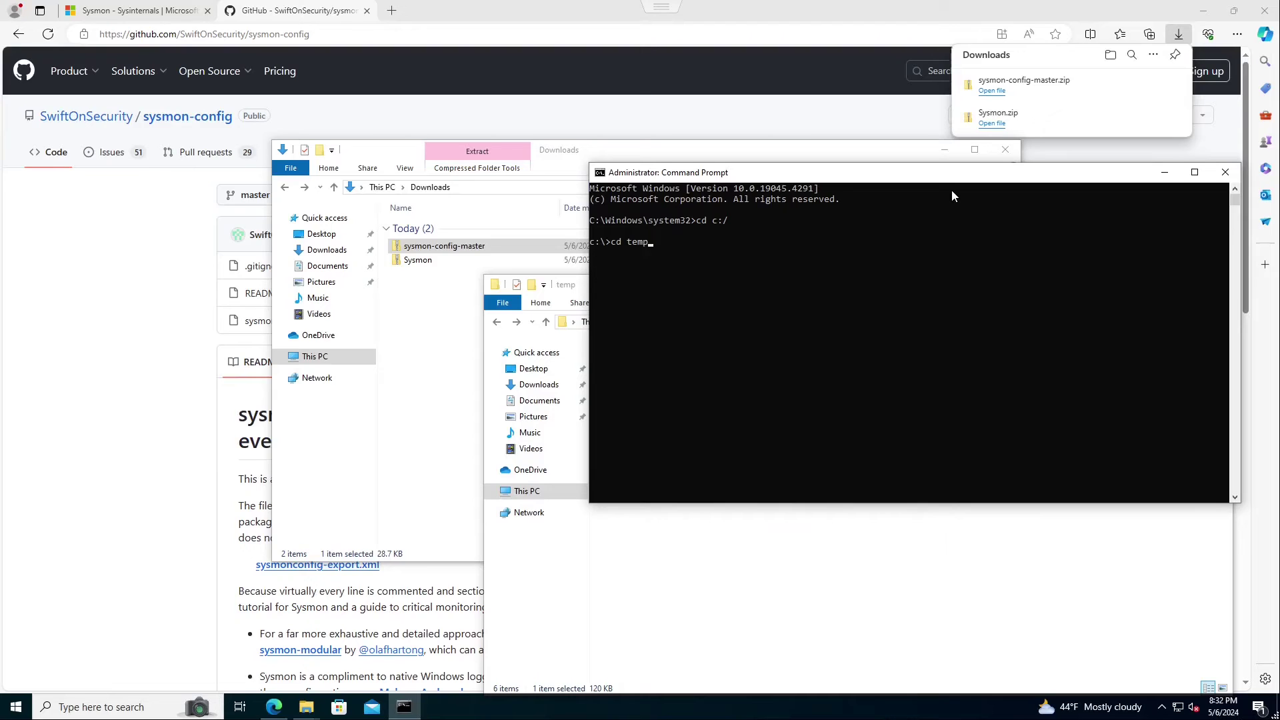
pyautogui.press('Return')
pyautogui.write('dr')
pyautogui.press('Return')
pyautogui.write('dir')
pyautogui.press('Return')
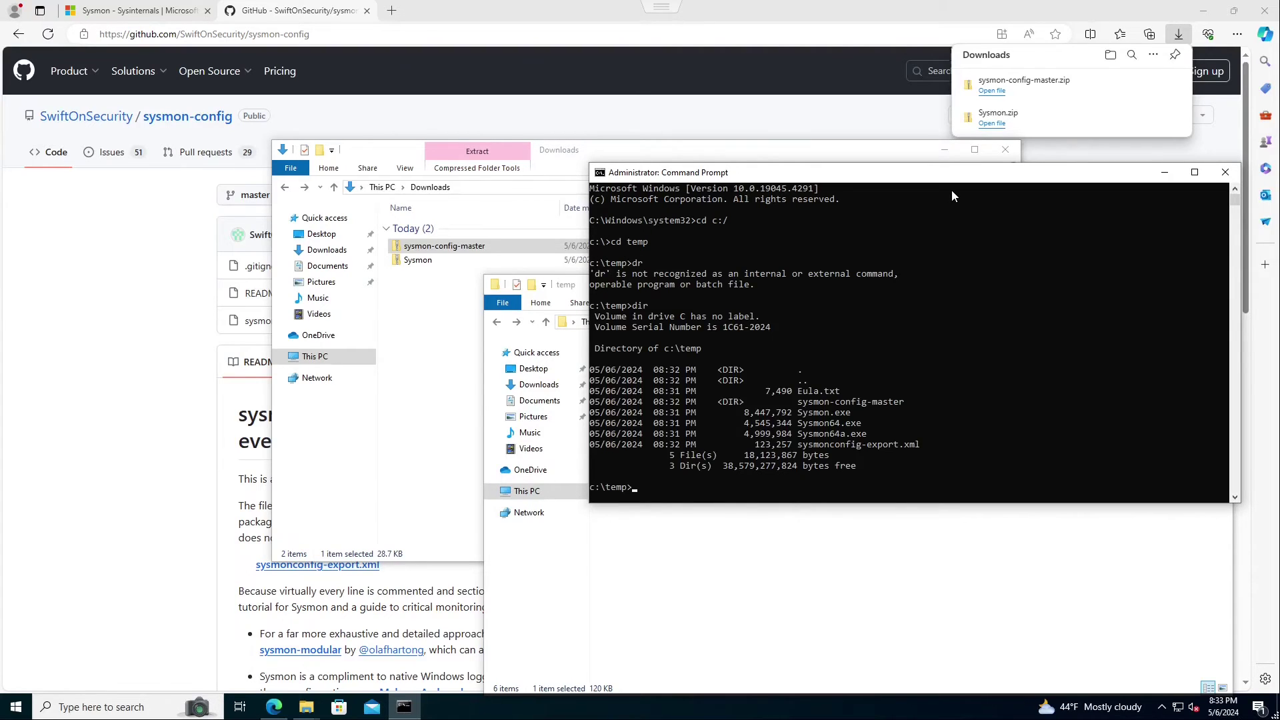
# After checking the GitHub README, run sysmon.exe -accepteula -i sysmonconfig-export.xml to install Sysmon
pyautogui.click(133, 400)
pyautogui.scroll(-5, 133, 402)
pyautogui.scroll(-3, 134, 402)
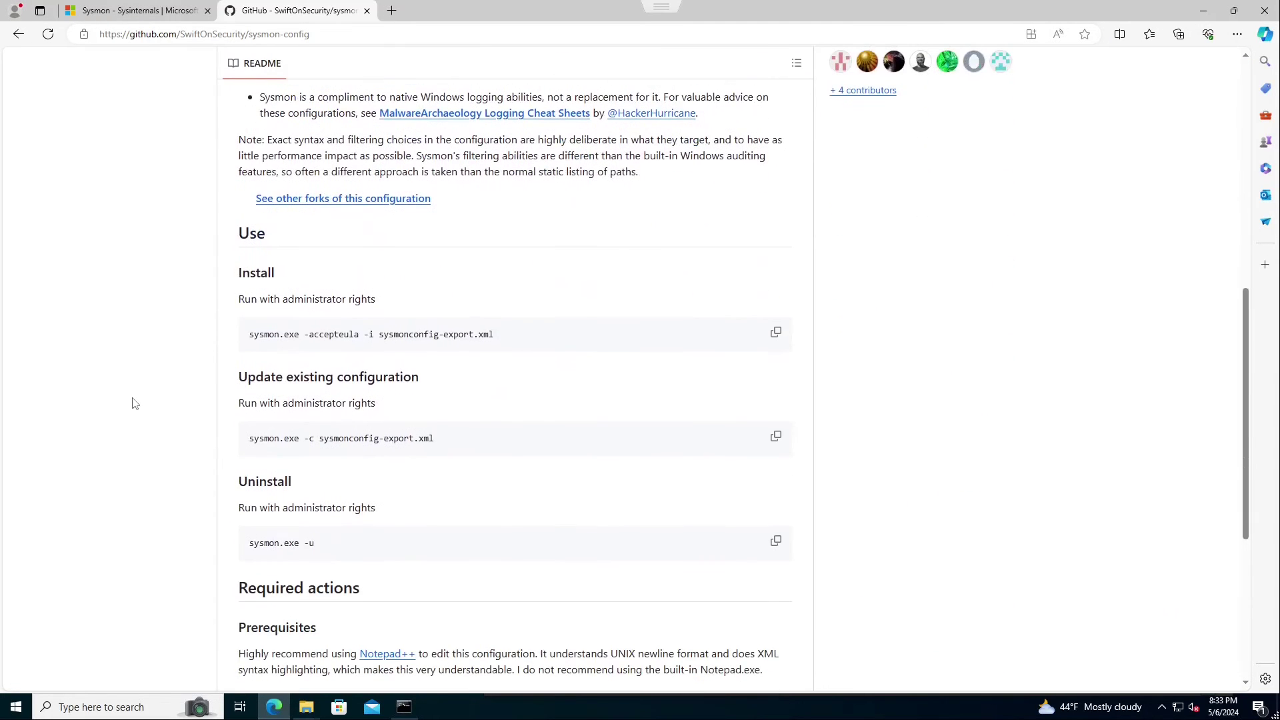
pyautogui.click(404, 708)
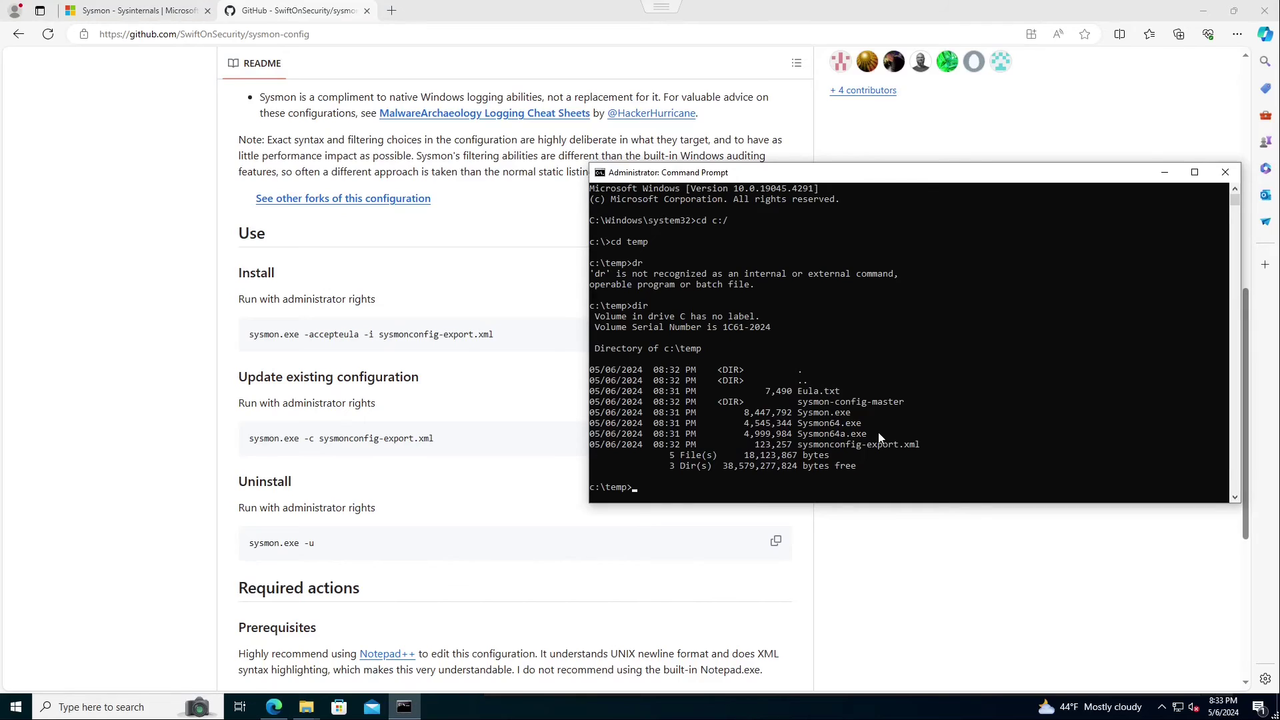
pyautogui.write('sysmon.exe -accepteula -i sysmonconfi')
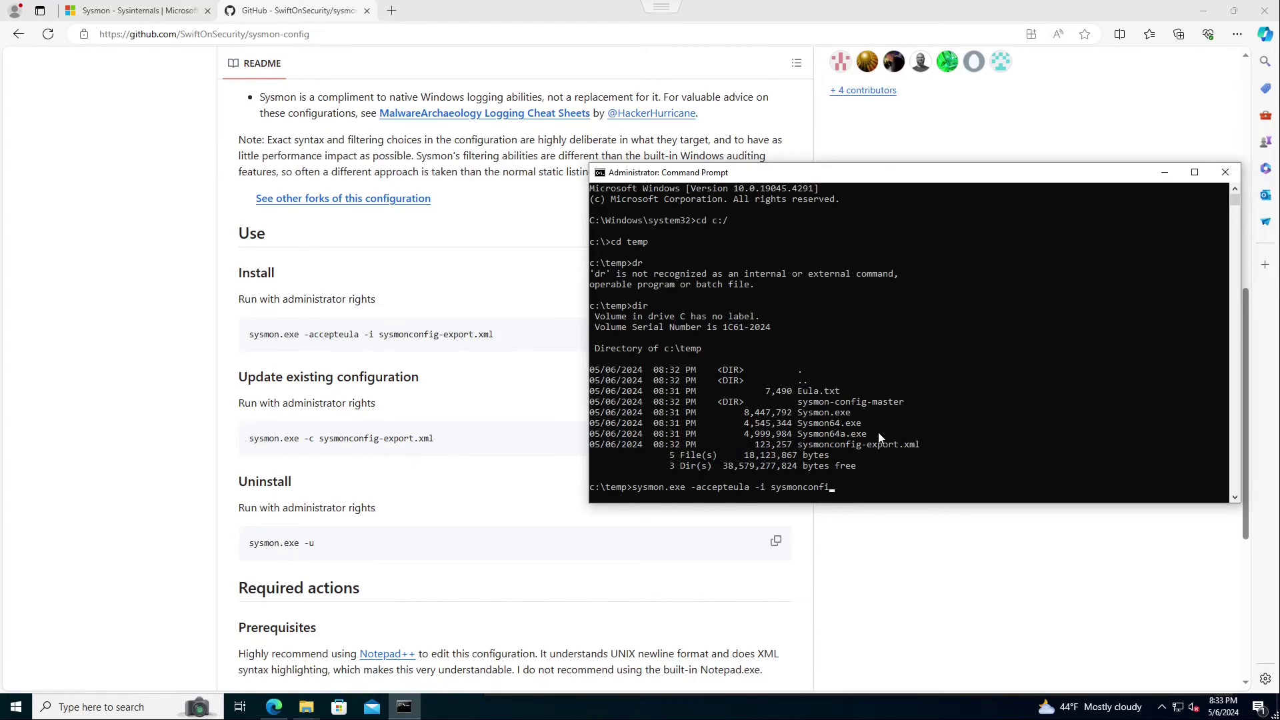
pyautogui.write('g-export.xml')
pyautogui.press('Return')
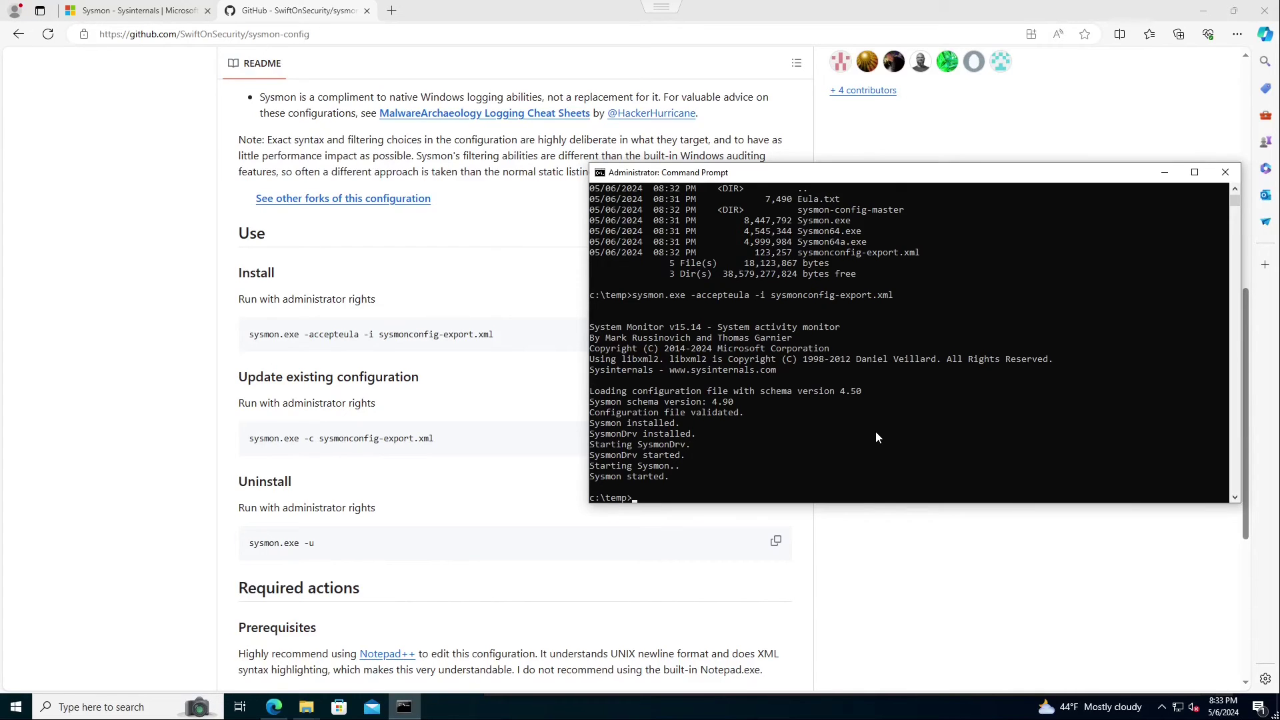
pyautogui.press('F11')
pyautogui.click(151, 700)
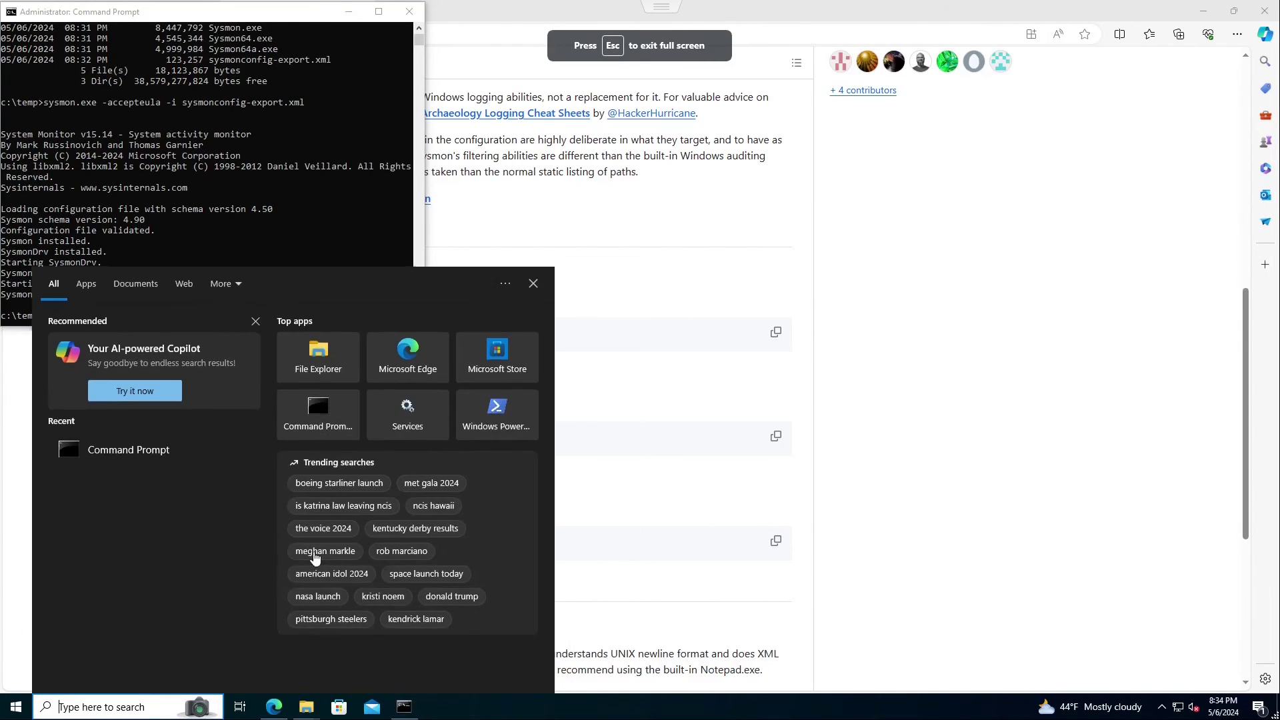
# Launch Event Viewer via an 'eve' search, maximize it, and open Applications and Services Logs > Microsoft > Windows > Sysmon
pyautogui.write('eve')
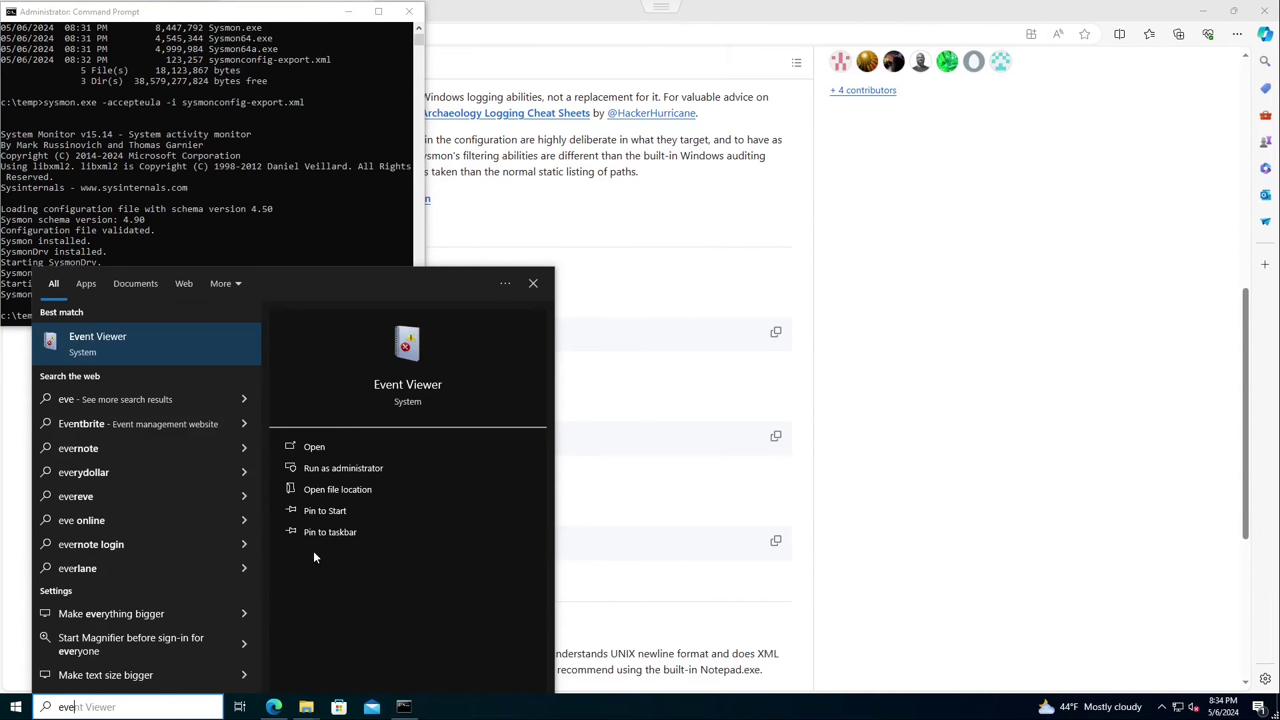
pyautogui.click(103, 343)
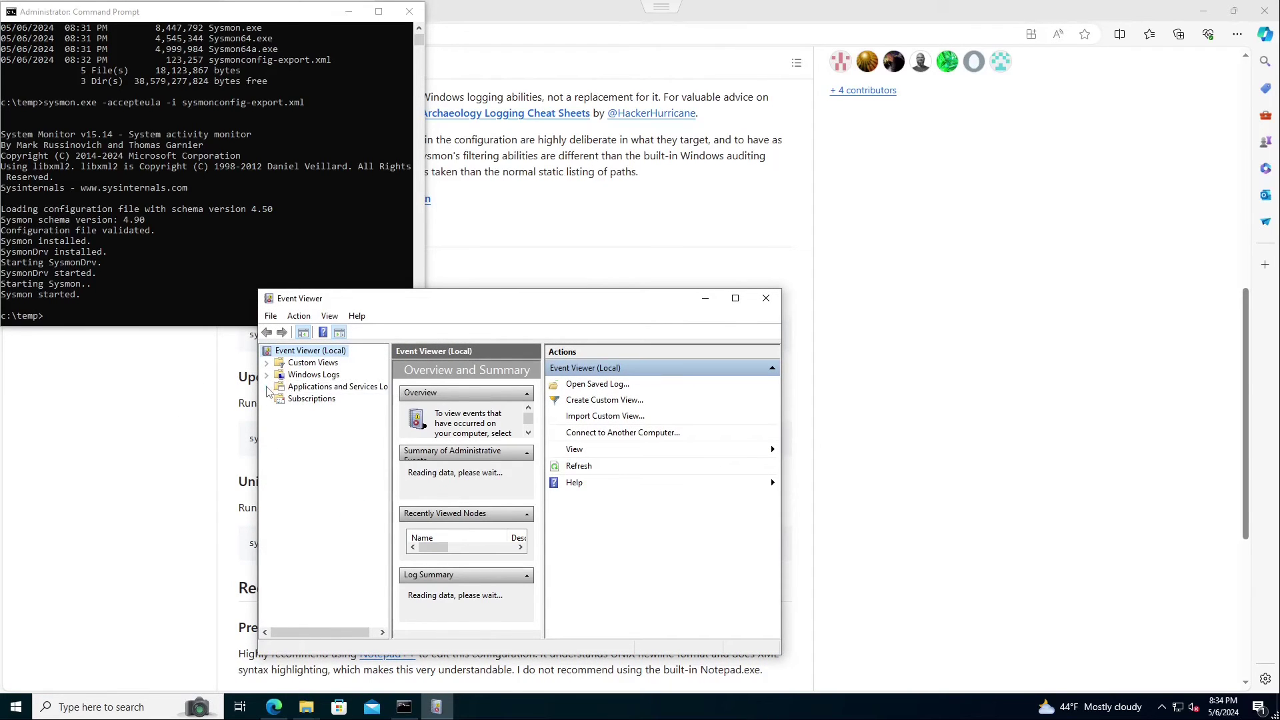
pyautogui.click(320, 387)
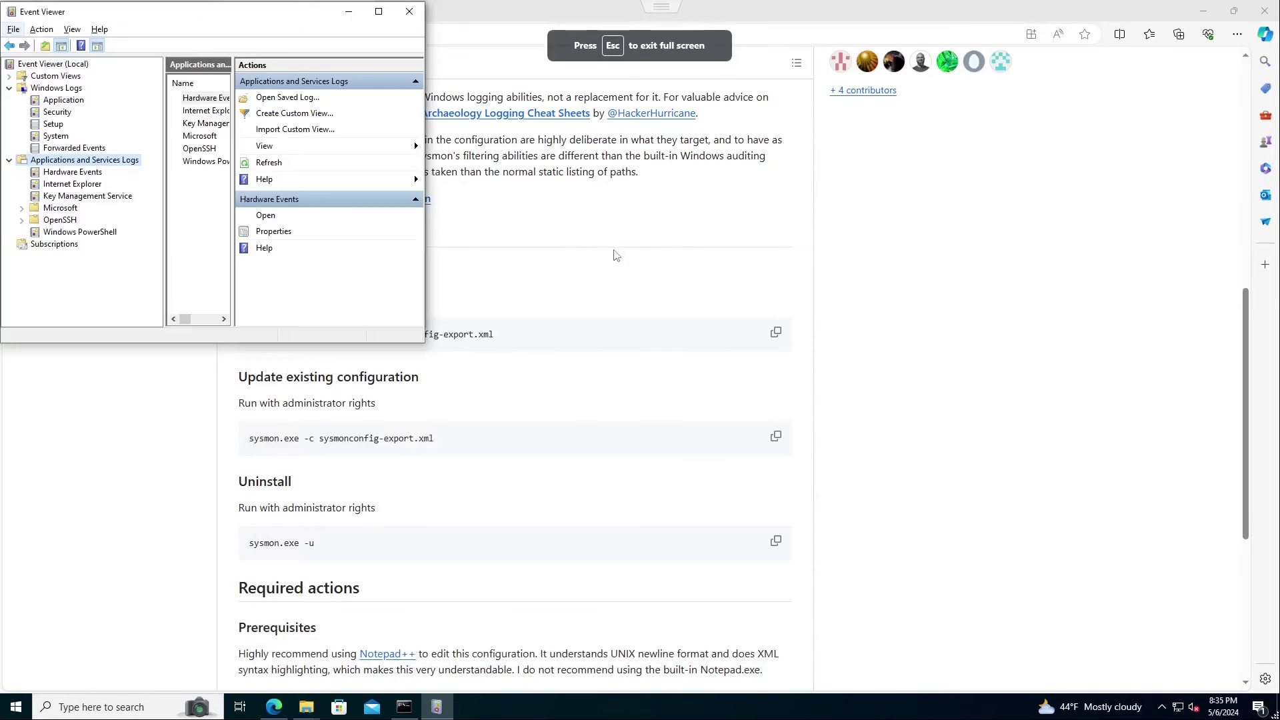
pyautogui.click(378, 12)
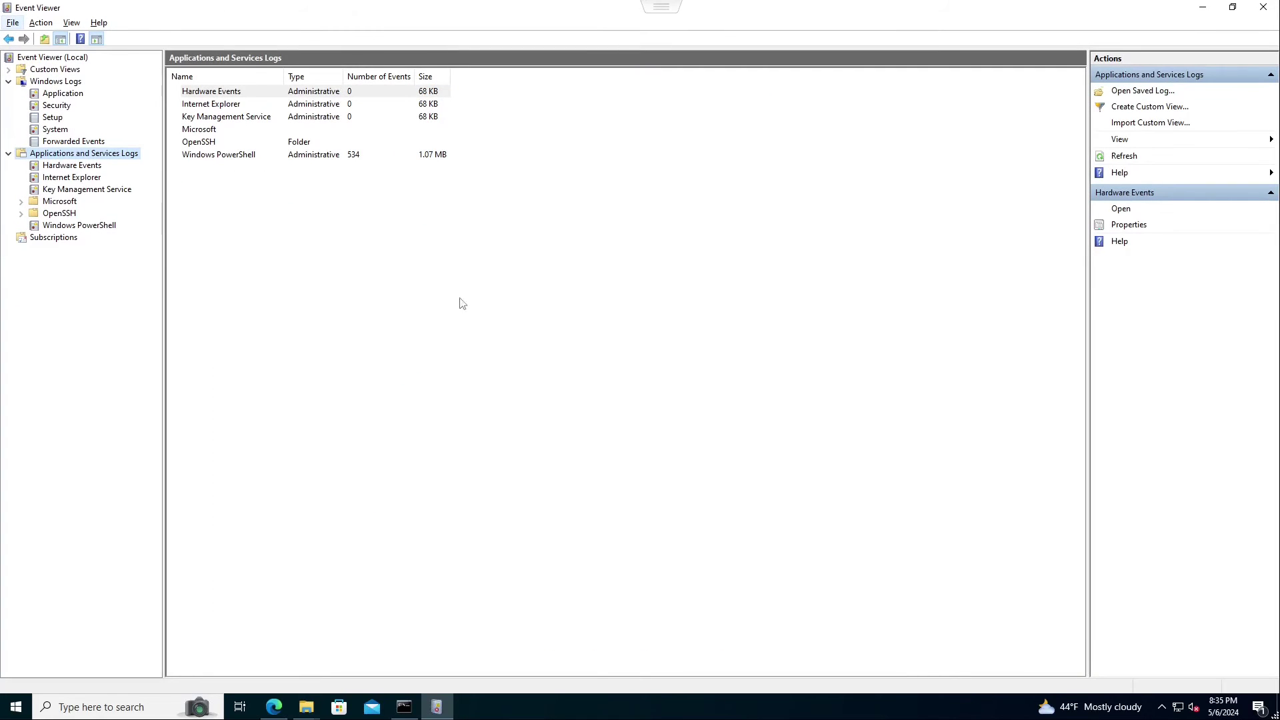
pyautogui.click(21, 201)
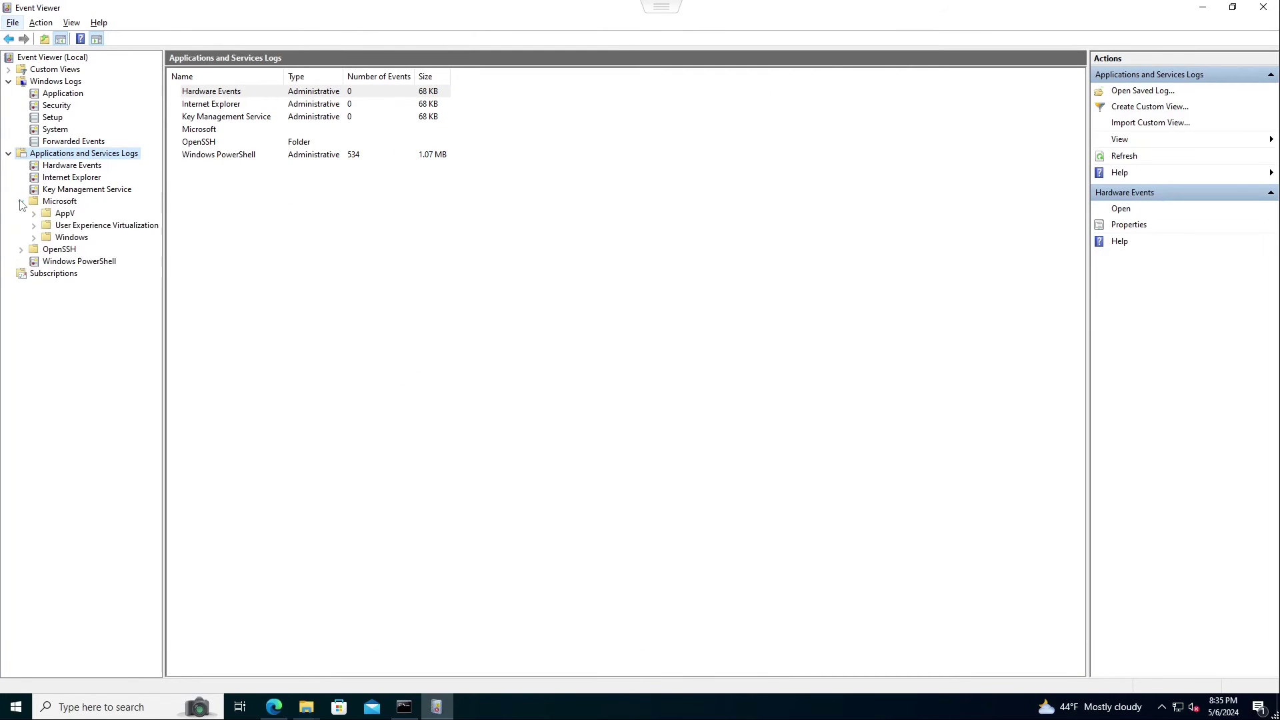
pyautogui.click(35, 238)
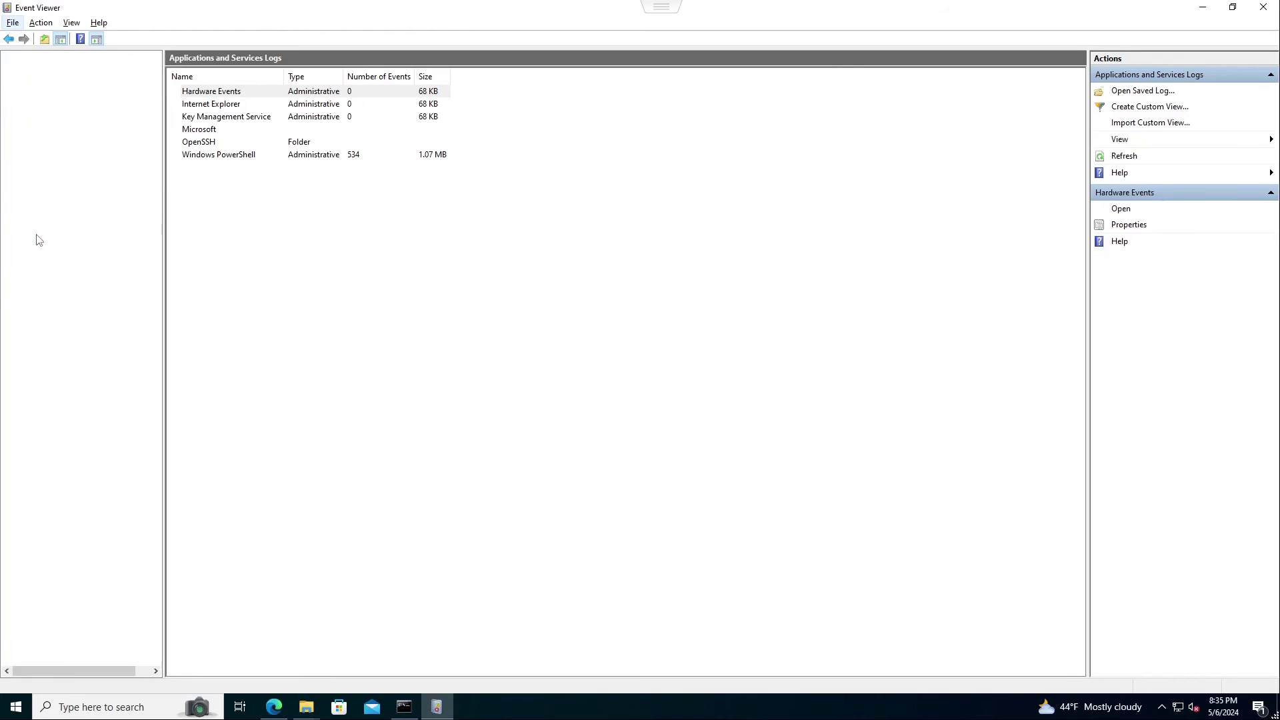
pyautogui.scroll(-5, 93, 440)
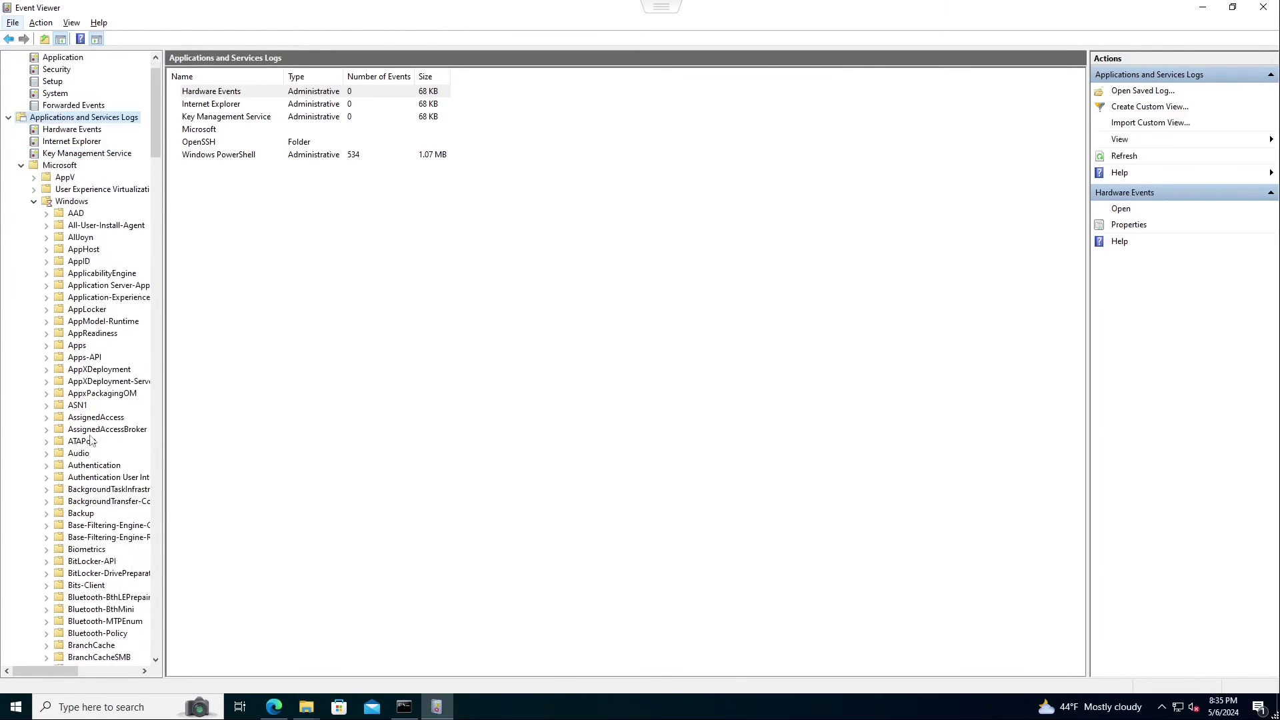
pyautogui.moveTo(153, 159); pyautogui.dragTo(178, 526)
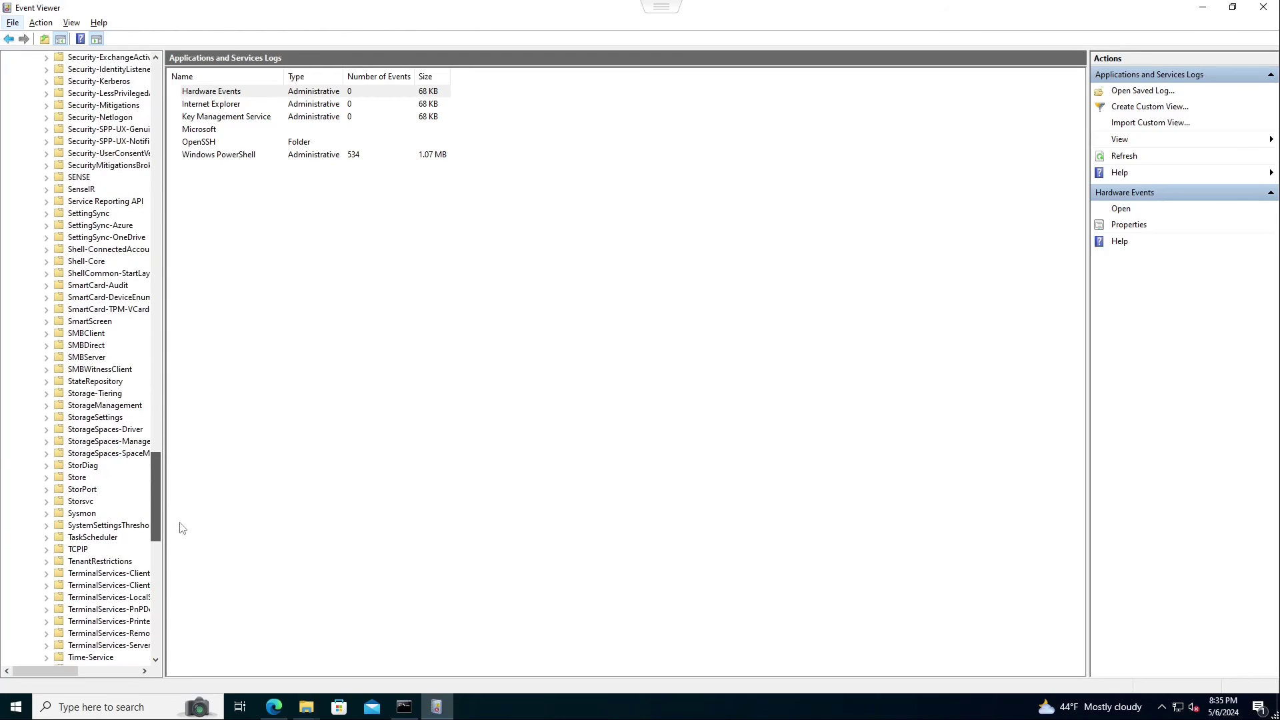
pyautogui.click(81, 515)
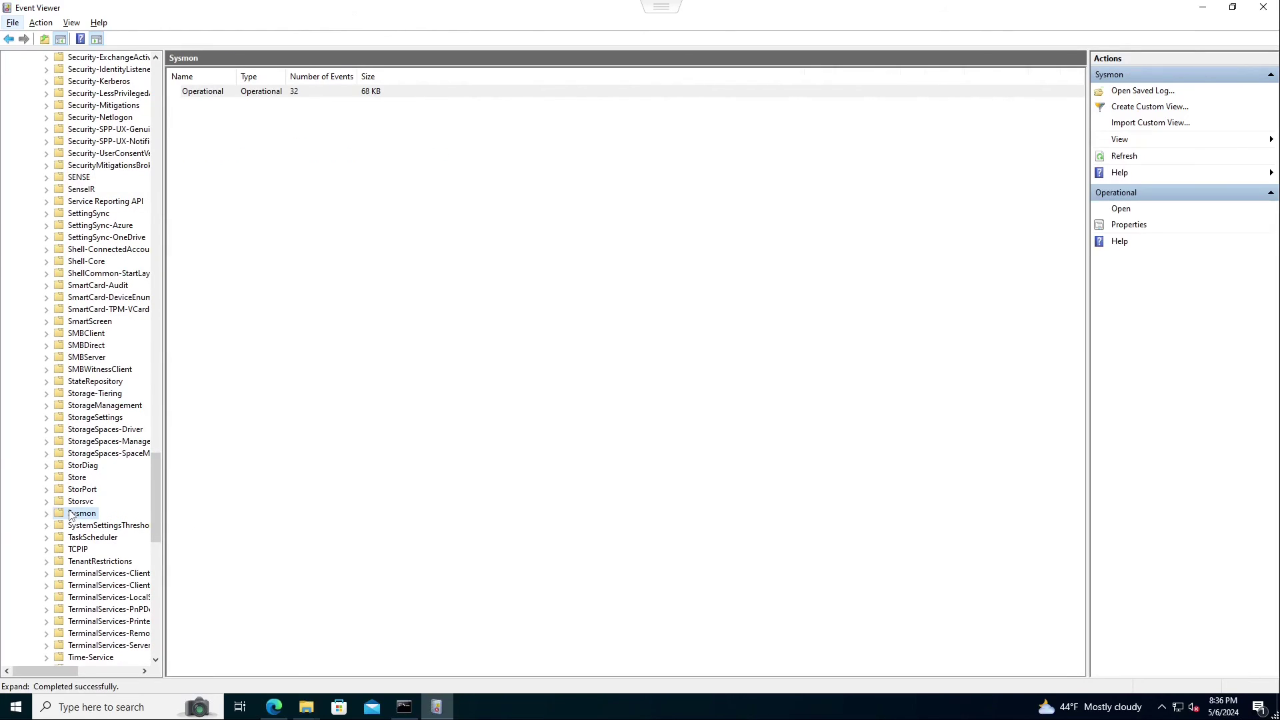
# Expand the Sysmon folder and open its Operational log
pyautogui.click(47, 514)
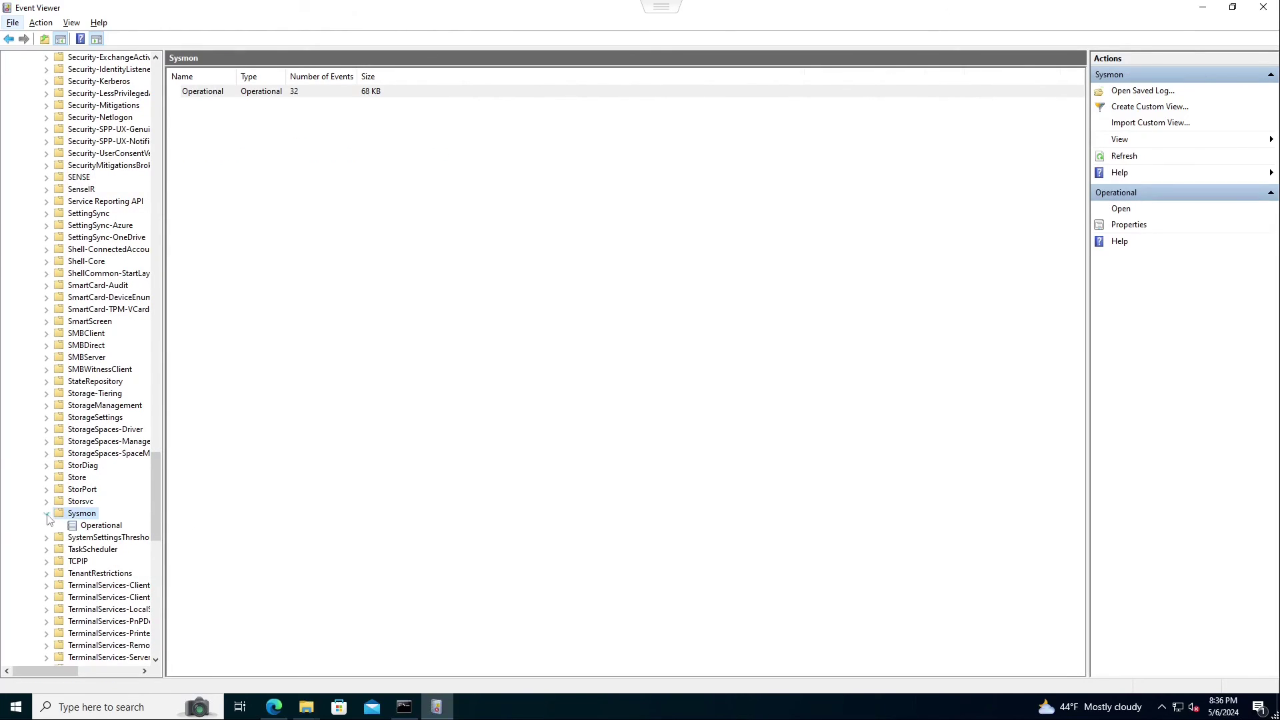
pyautogui.click(92, 526)
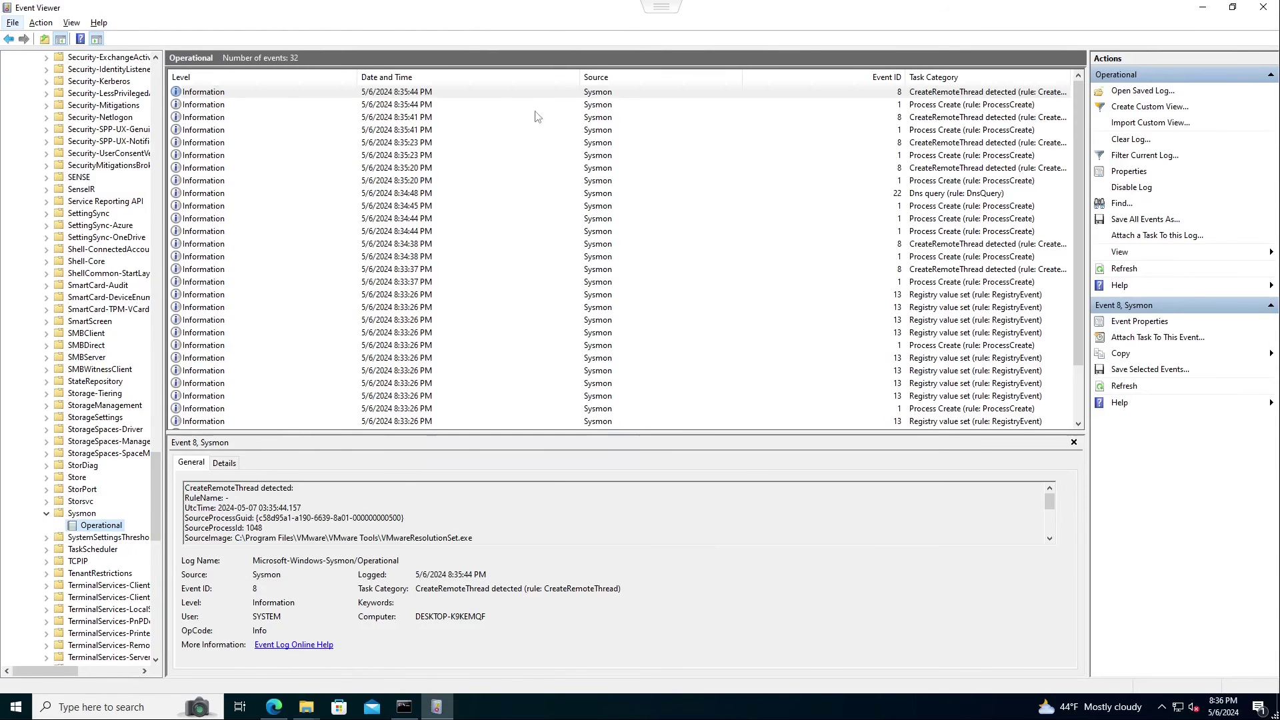
pyautogui.press('Tab')
# Inspect the details of several Sysmon events, including Event 1 Process Create and Event 13 entries
pyautogui.click(411, 117)
pyautogui.click(413, 144)
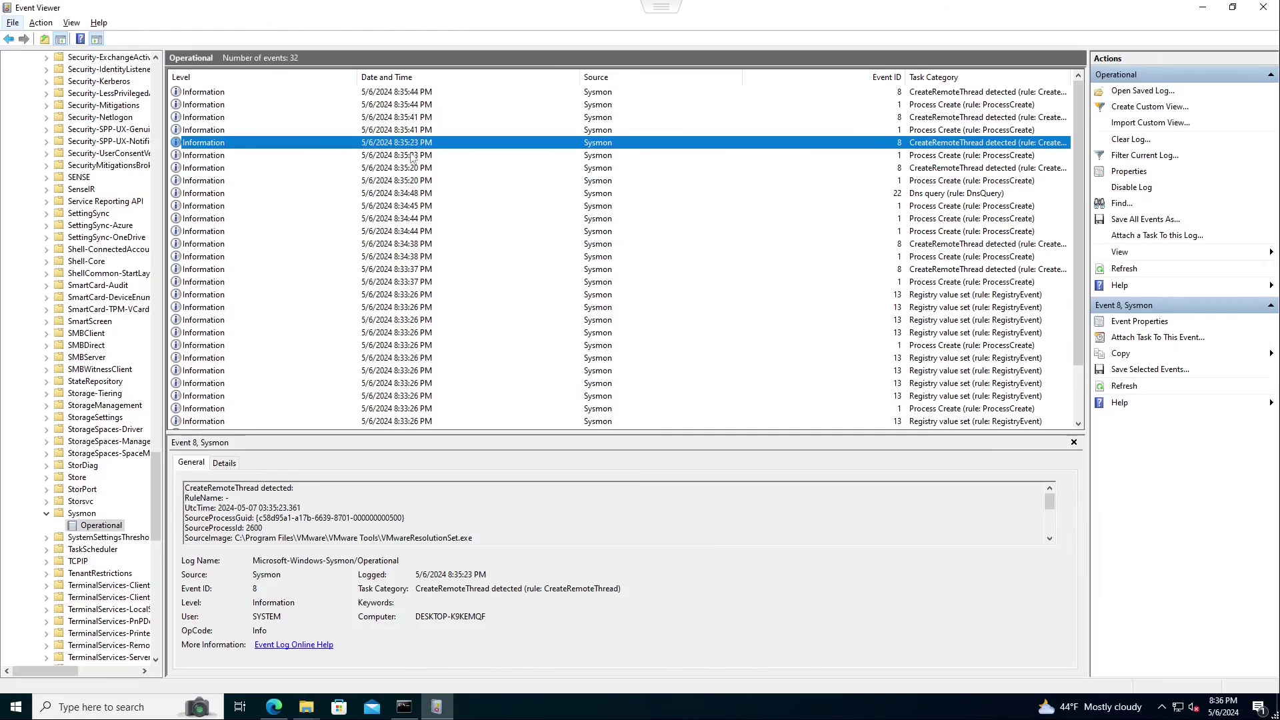
pyautogui.click(375, 233)
pyautogui.click(368, 271)
pyautogui.click(368, 283)
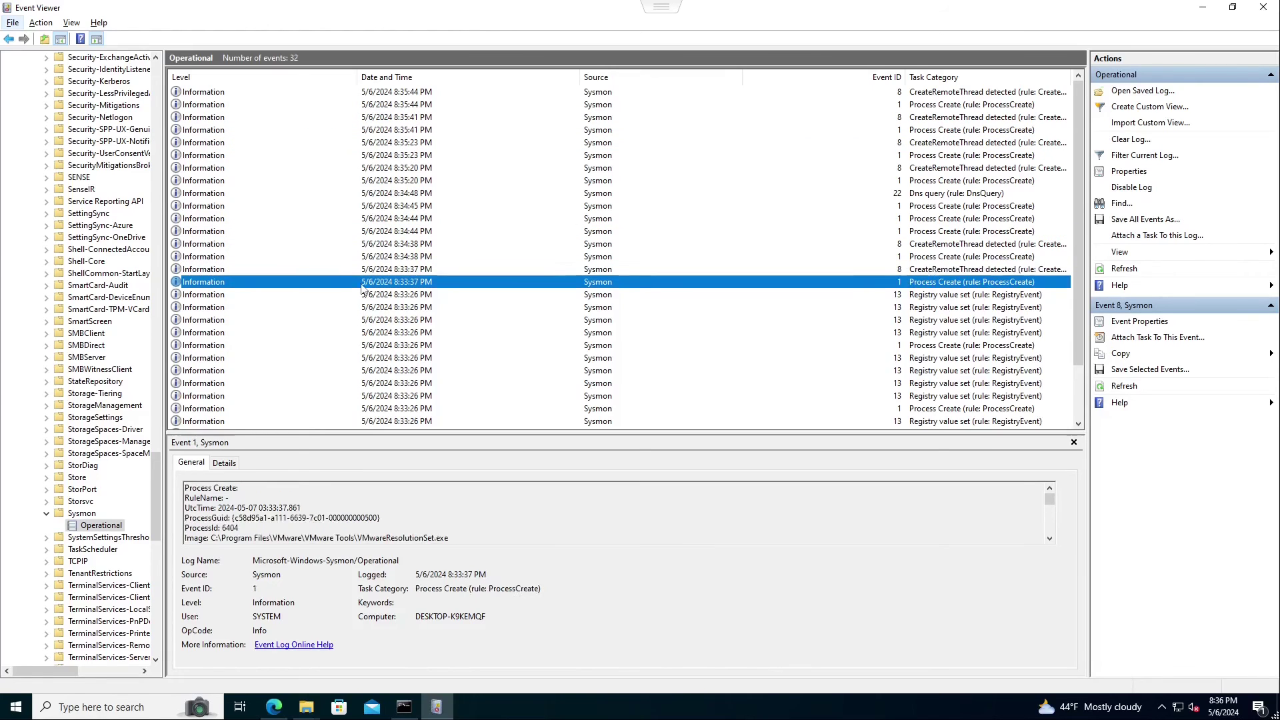
pyautogui.click(367, 308)
pyautogui.click(372, 333)
pyautogui.click(431, 346)
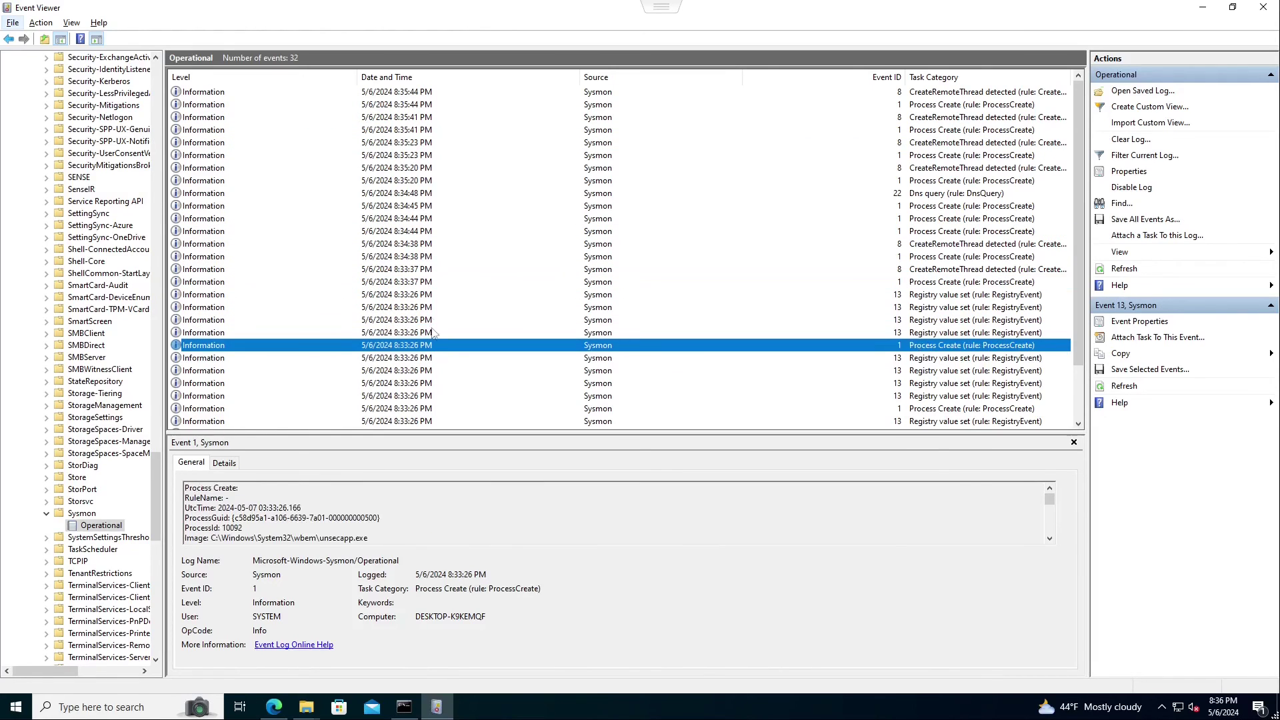